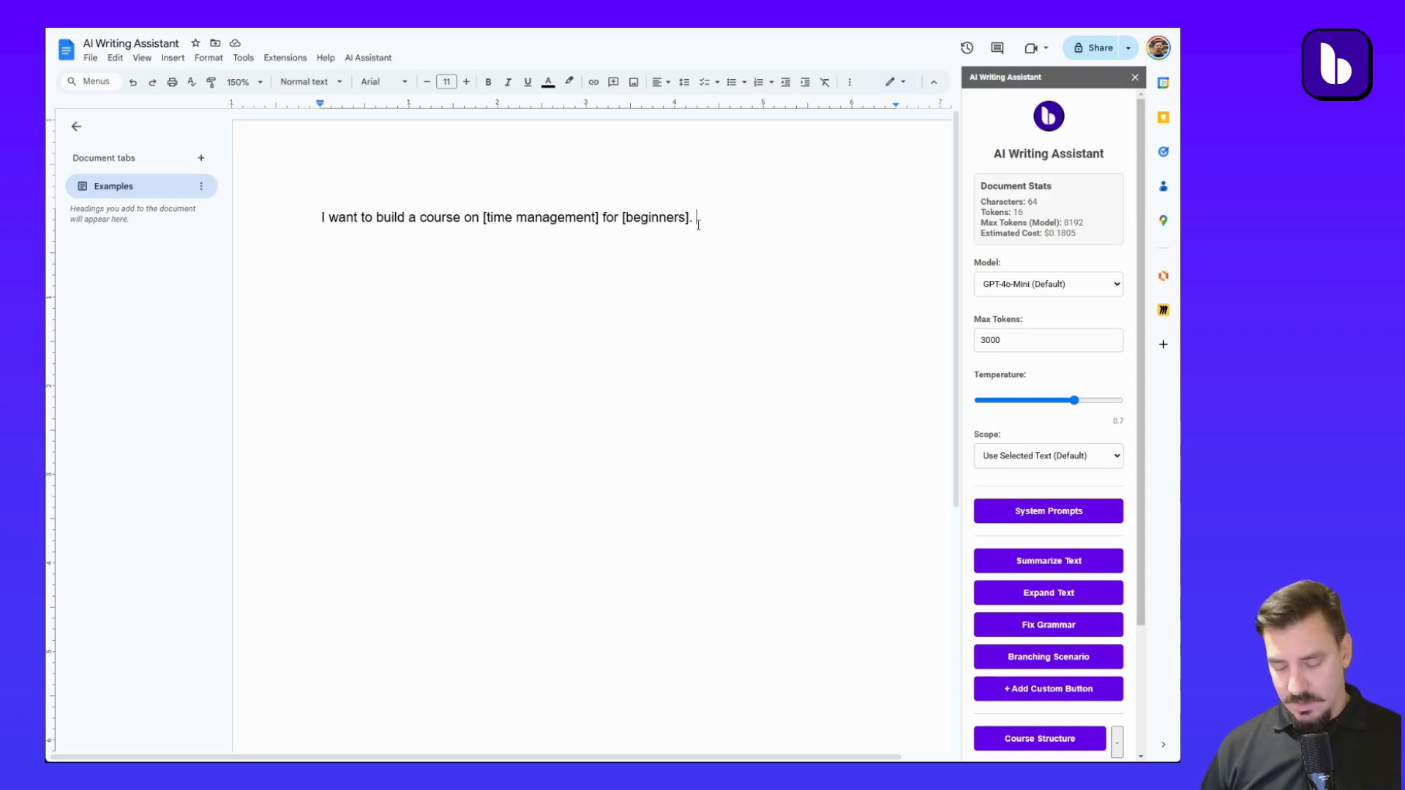
Add the sentence "Its an elearning course, that will be scenario based." after the existing text and start a new line.
{"action": "type", "text": "Its an e"}
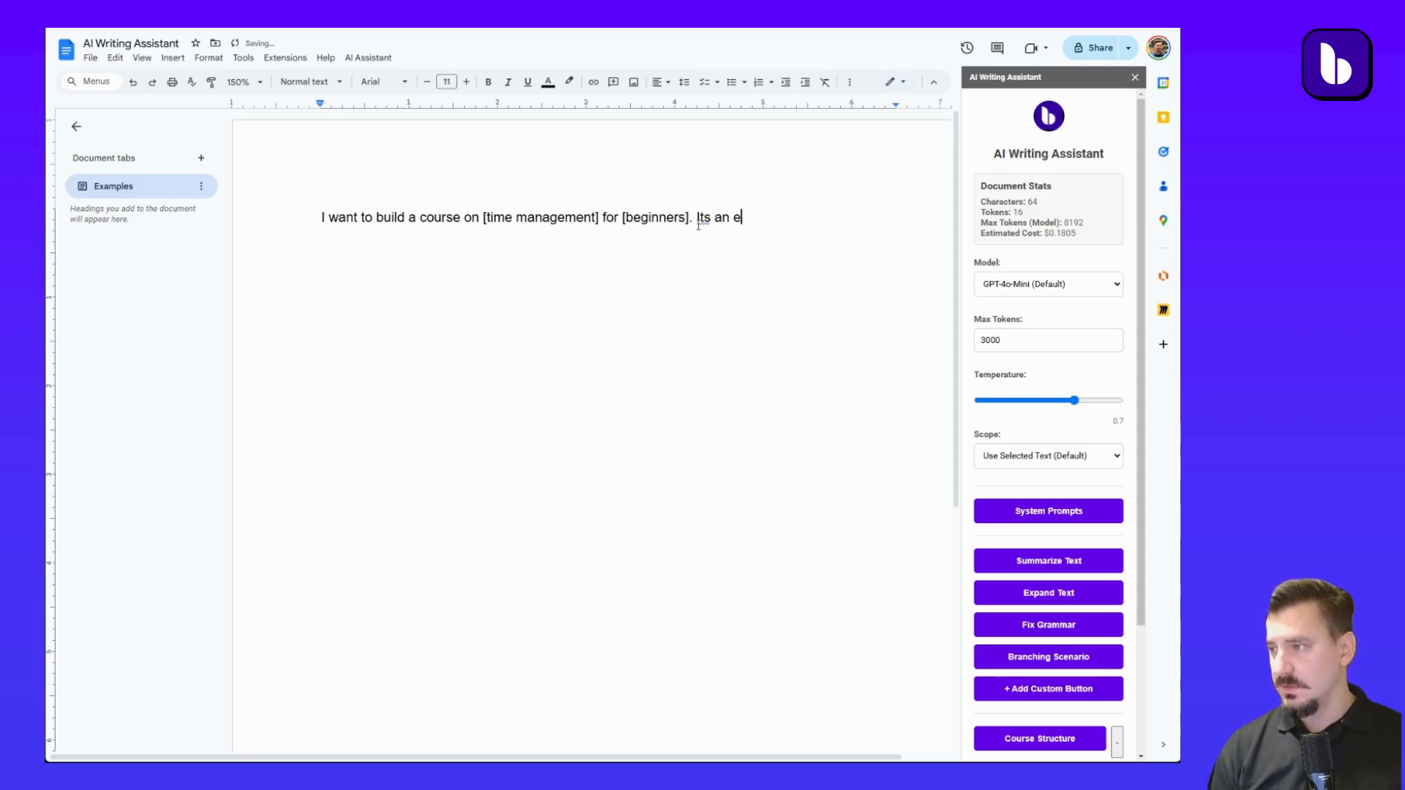
{"action": "type", "text": "learning course"}
{"action": "key", "text": "BackSpace"}
{"action": "key", "text": "BackSpace"}
{"action": "key", "text": "BackSpace"}
{"action": "key", "text": "BackSpace"}
{"action": "key", "text": "BackSpace"}
{"action": "key", "text": "BackSpace"}
{"action": "type", "text": "oc"}
{"action": "key", "text": "BackSpace"}
{"action": "key", "text": "BackSpace"}
{"action": "type", "text": "course, "}
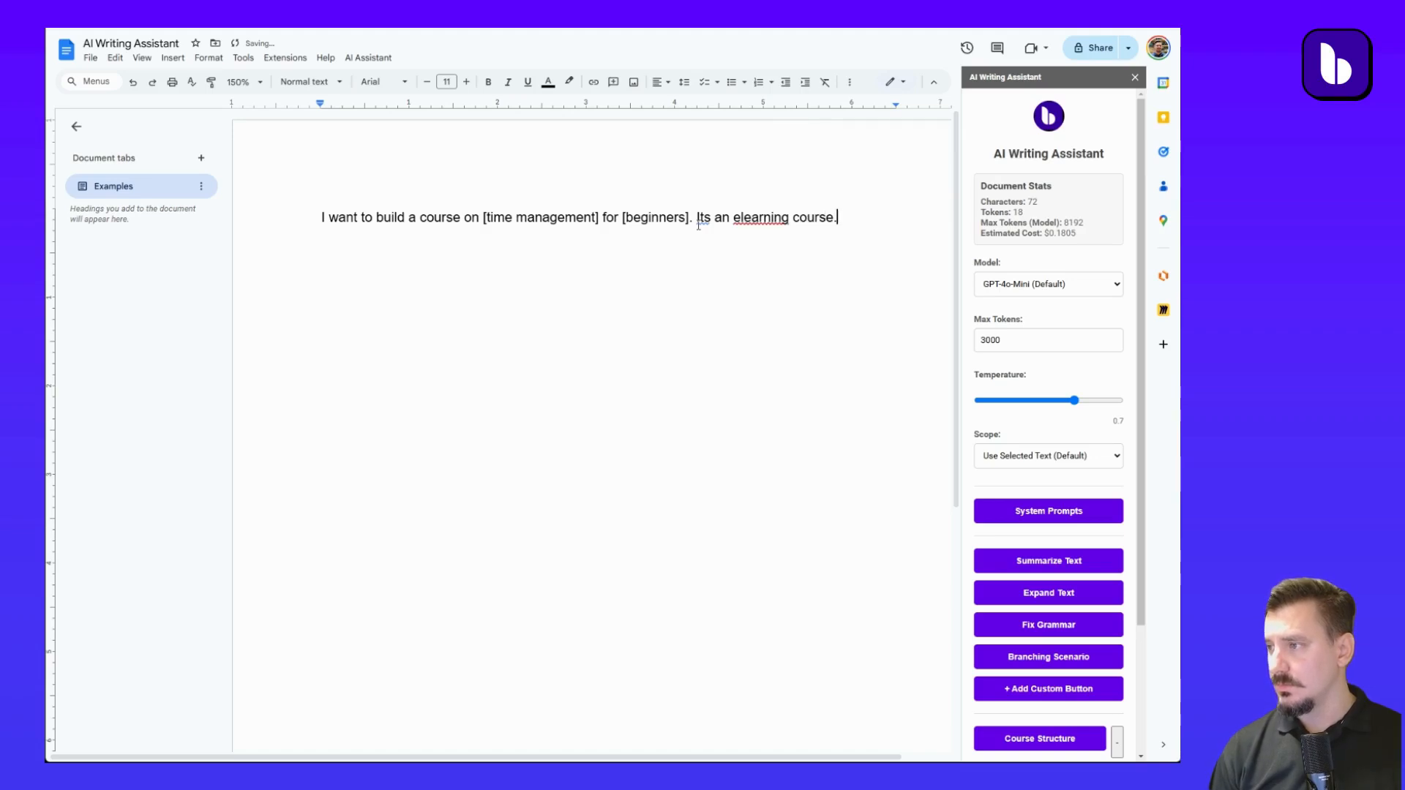
{"action": "type", "text": "that will be sce"}
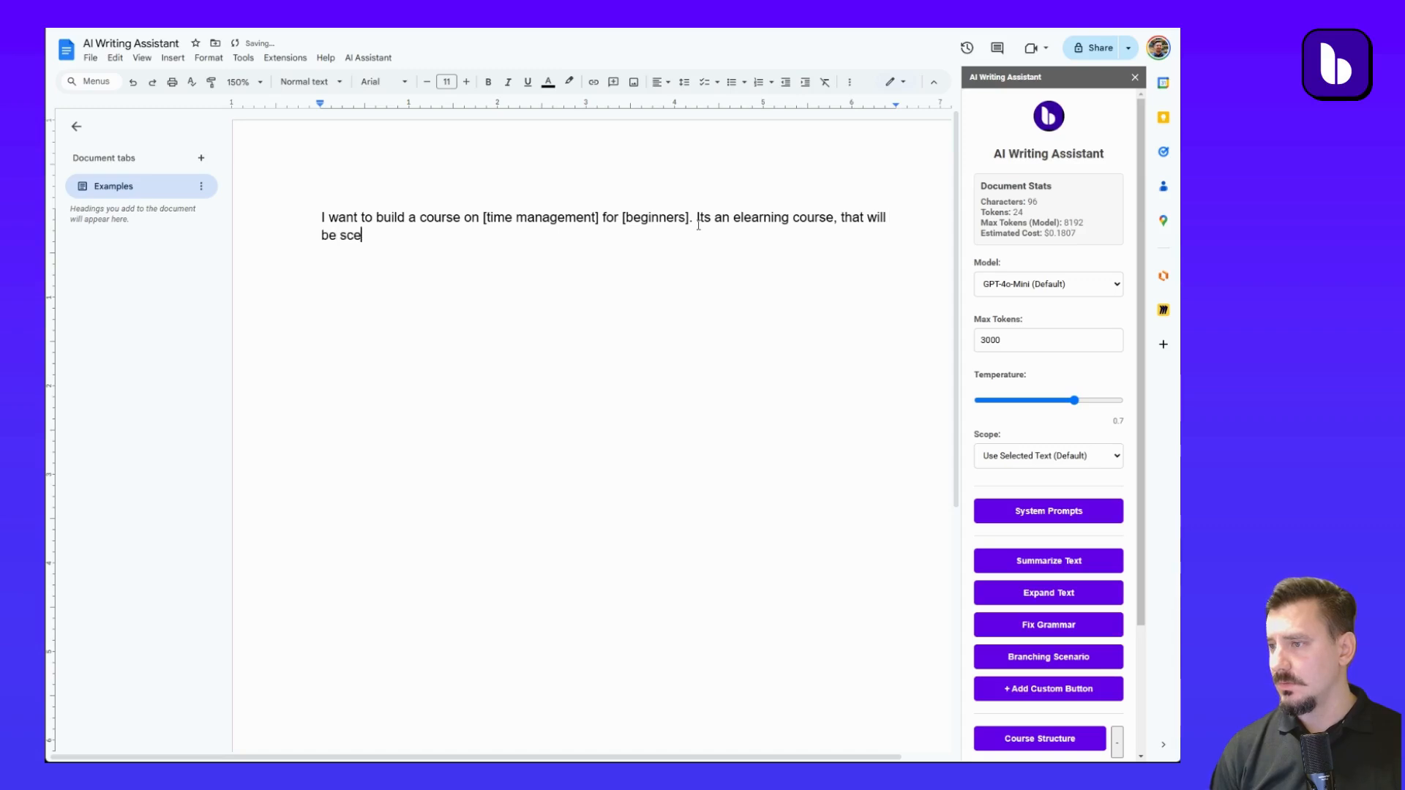
{"action": "type", "text": "nario based."}
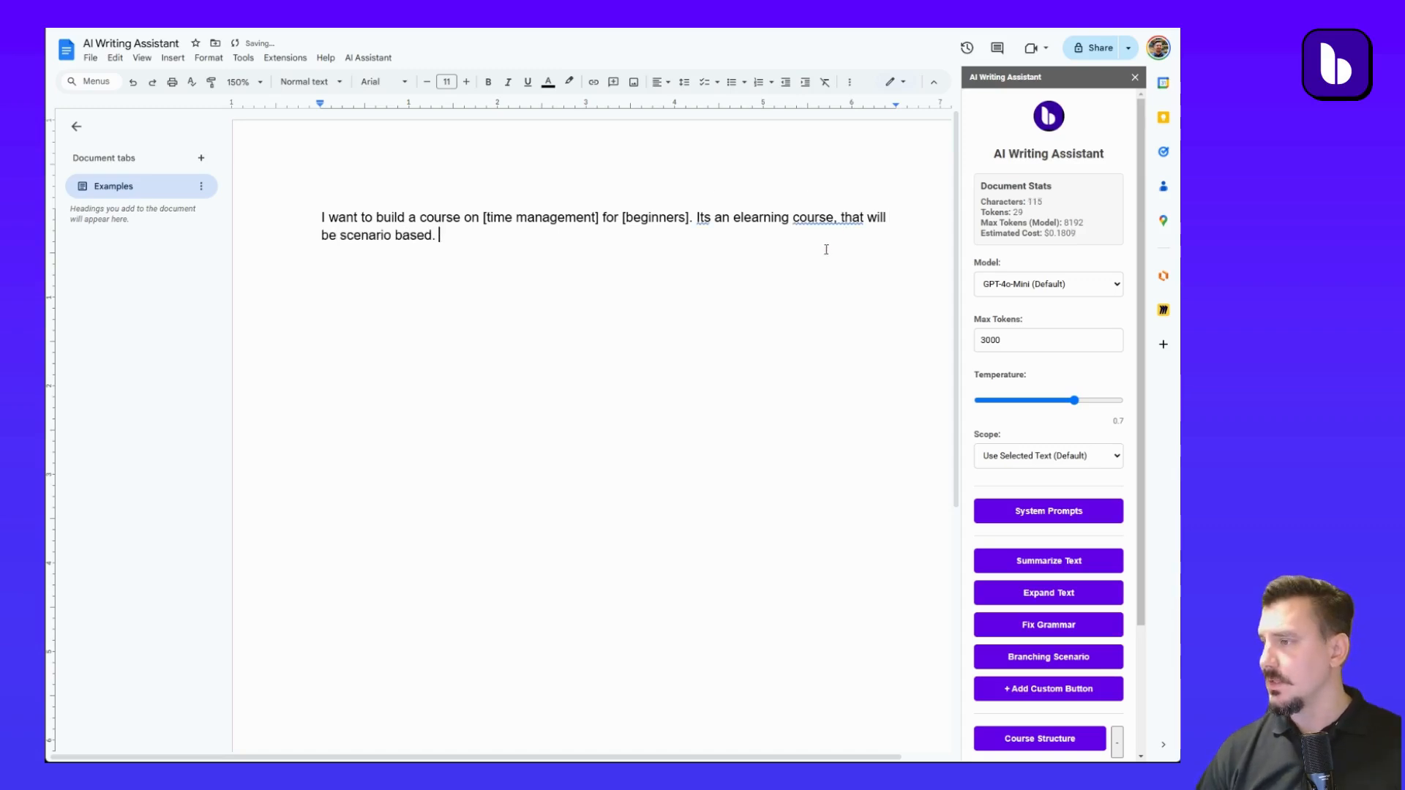
{"action": "key", "text": "Return"}
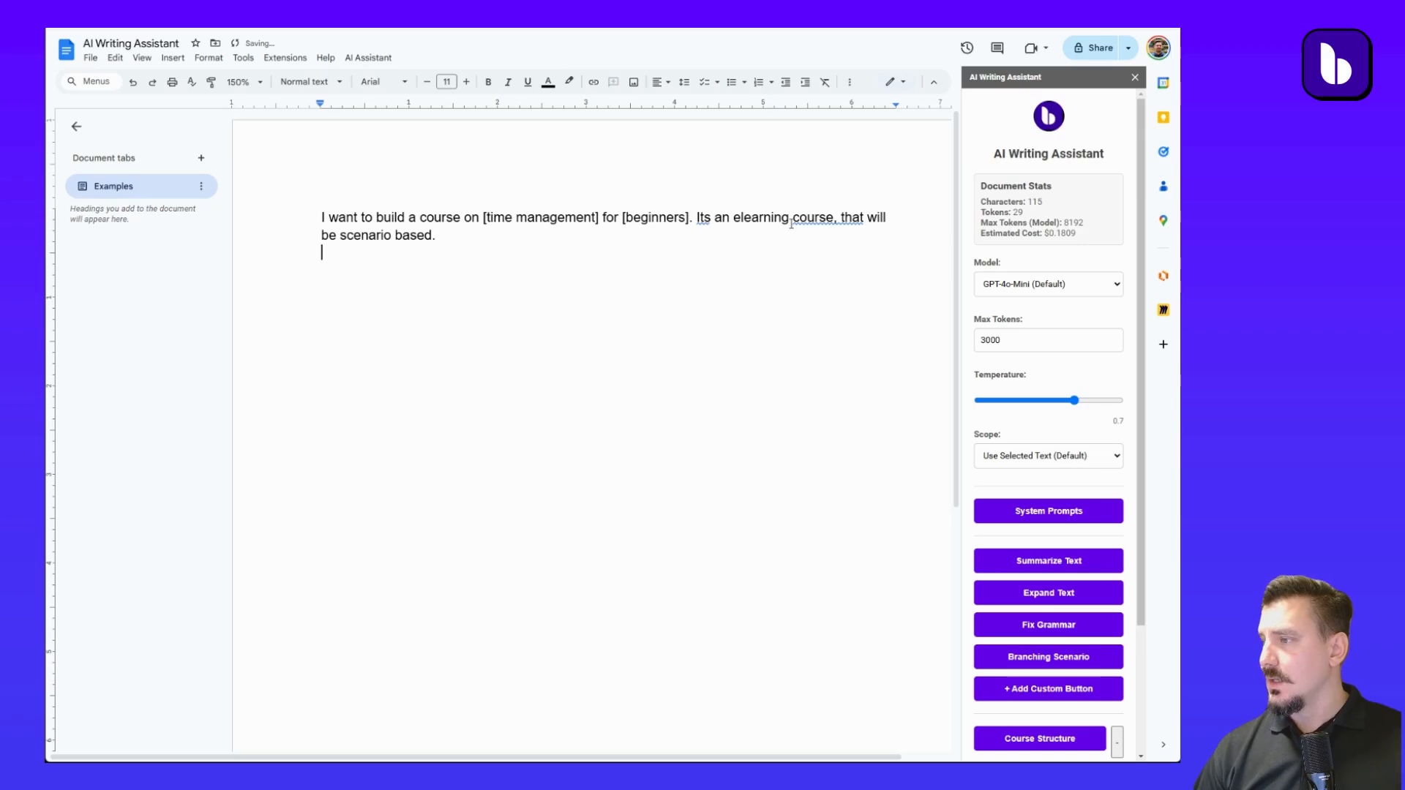
Generate a course structure from the entire document text with the custom Course Structure prompt.
{"action": "key", "text": "ctrl+a"}
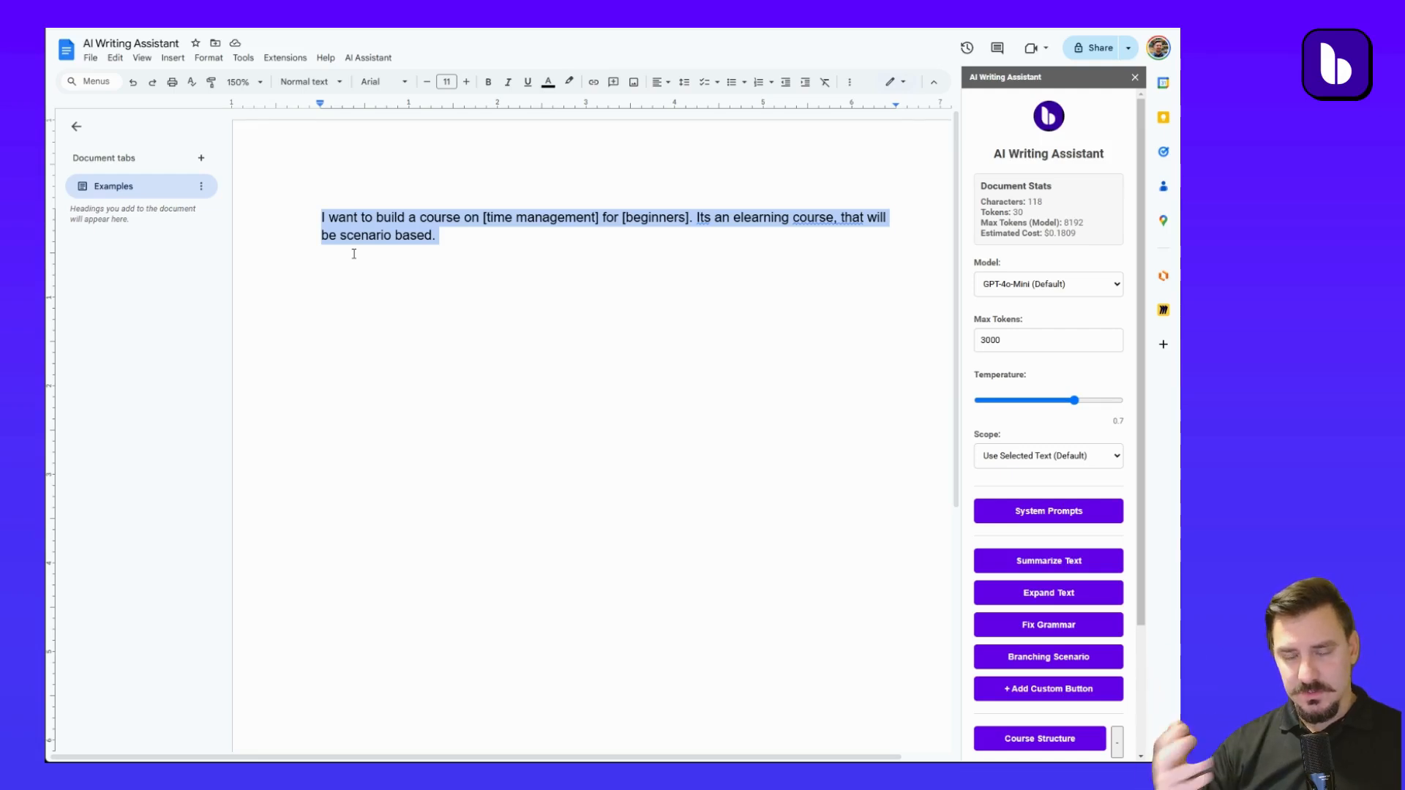
{"action": "scroll", "coordinate": [1010, 449], "scroll_direction": "down", "scroll_amount": 3}
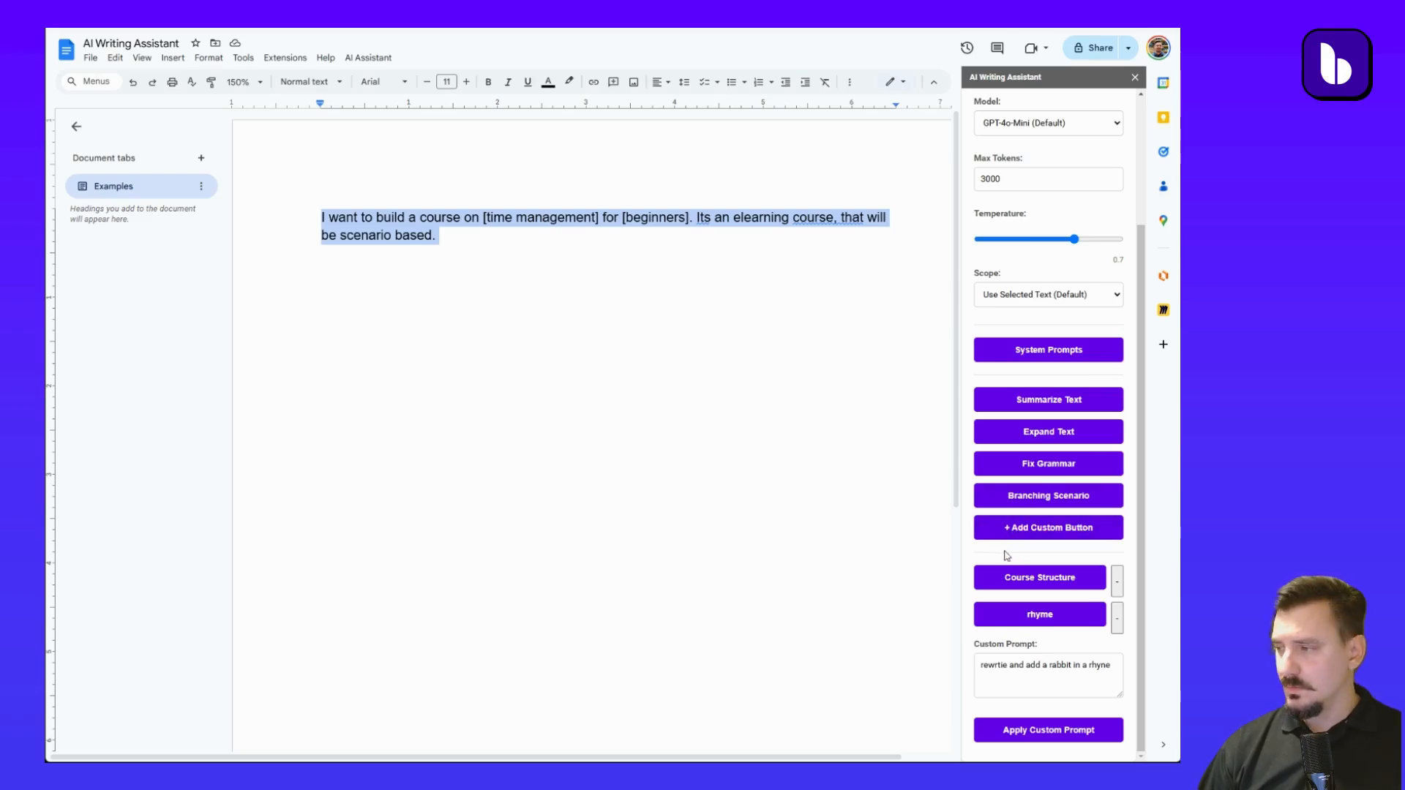
{"action": "left_click", "coordinate": [1032, 582]}
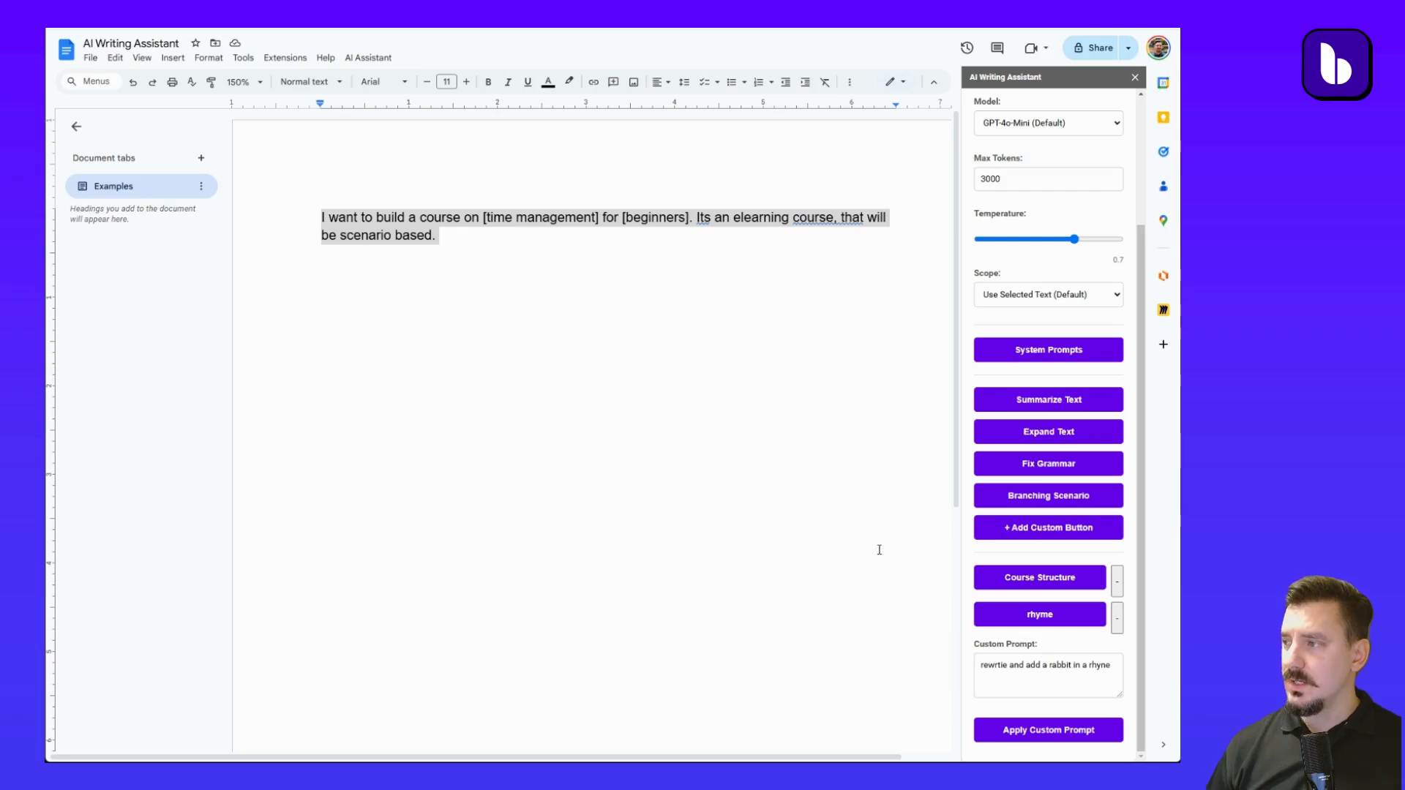
{"action": "scroll", "coordinate": [1033, 324], "scroll_direction": "up", "scroll_amount": 3}
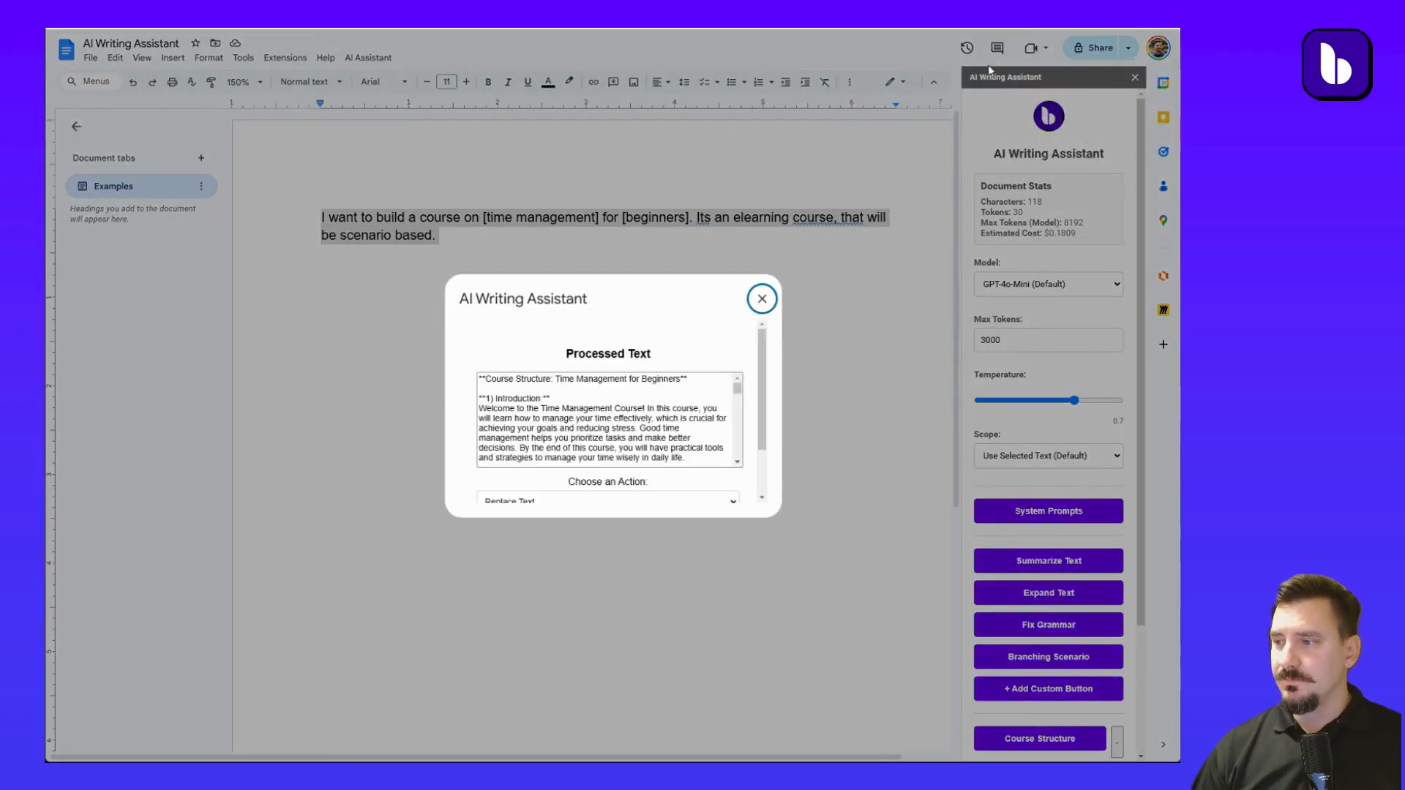
Copy the generated course structure and paste it with its formatting beneath the course description.
{"action": "scroll", "coordinate": [543, 330], "scroll_direction": "down", "scroll_amount": 15}
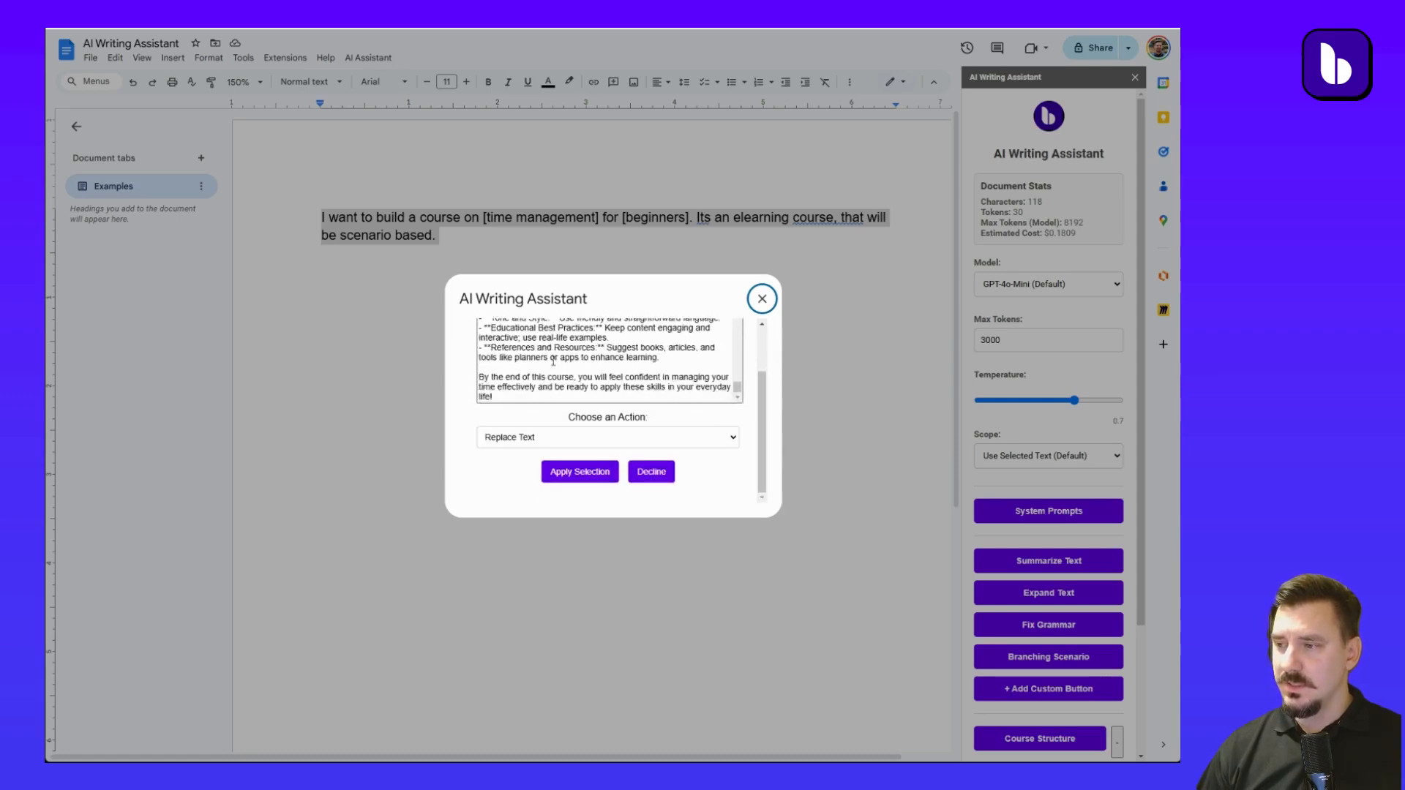
{"action": "left_click", "coordinate": [533, 490]}
{"action": "left_click", "coordinate": [574, 476]}
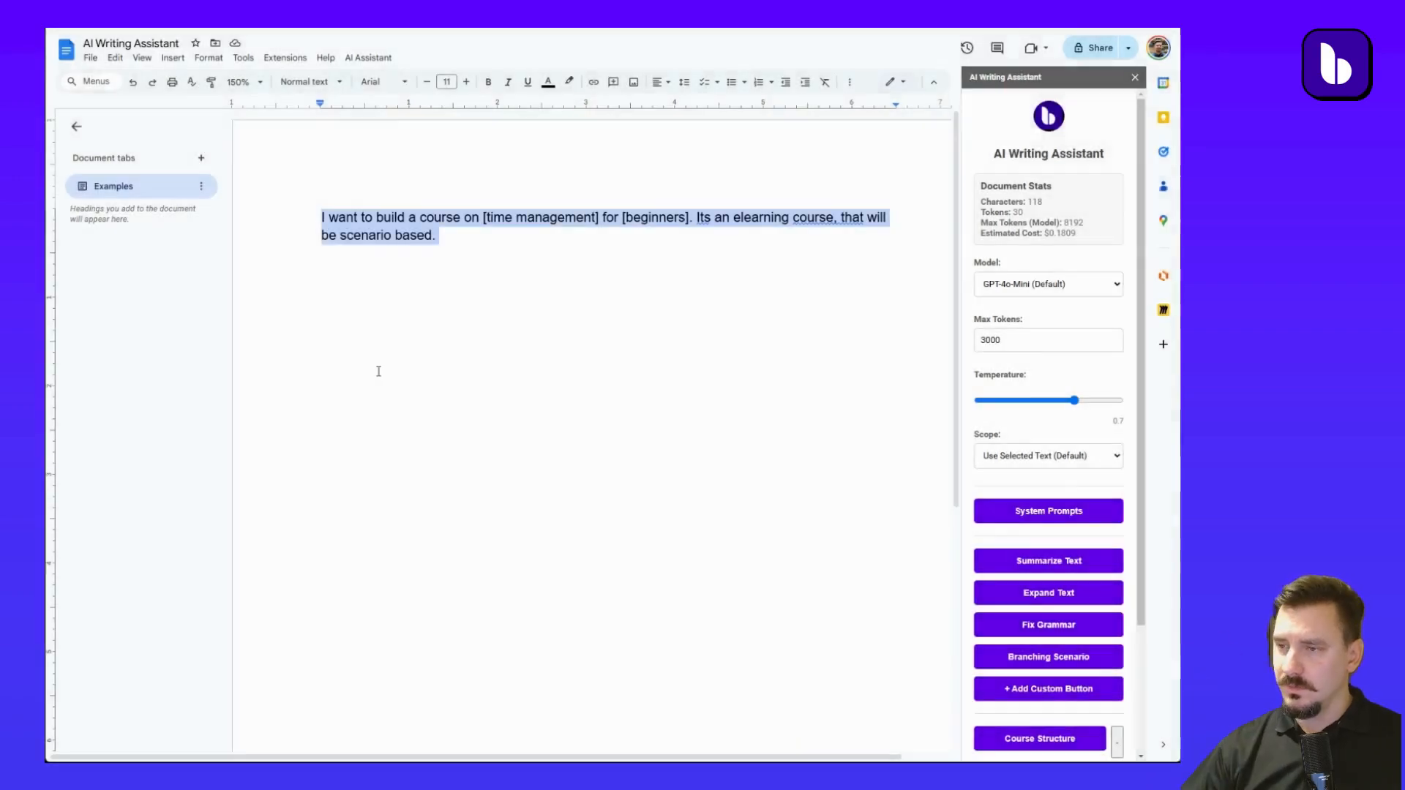
{"action": "left_click", "coordinate": [388, 328]}
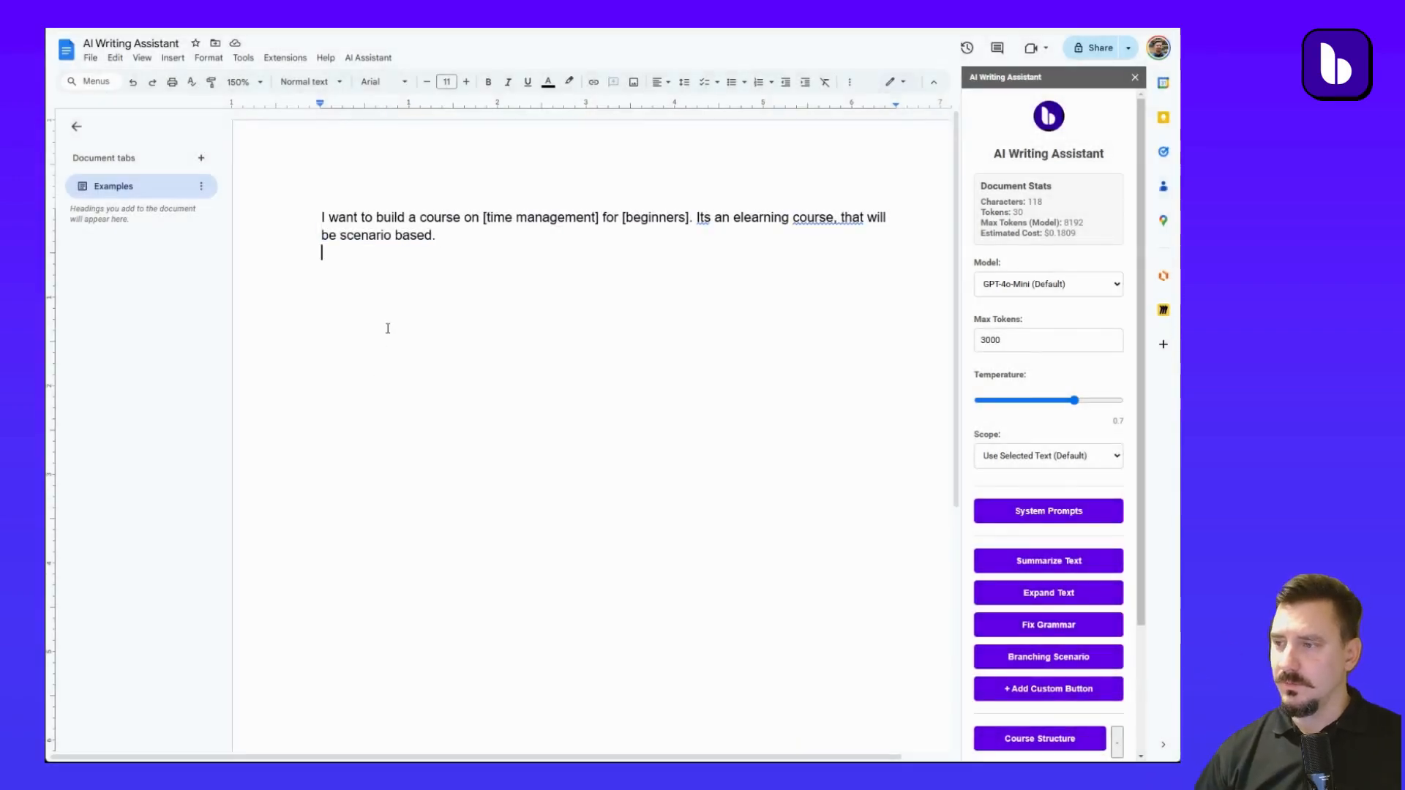
{"action": "right_click", "coordinate": [327, 273]}
{"action": "left_click", "coordinate": [401, 383]}
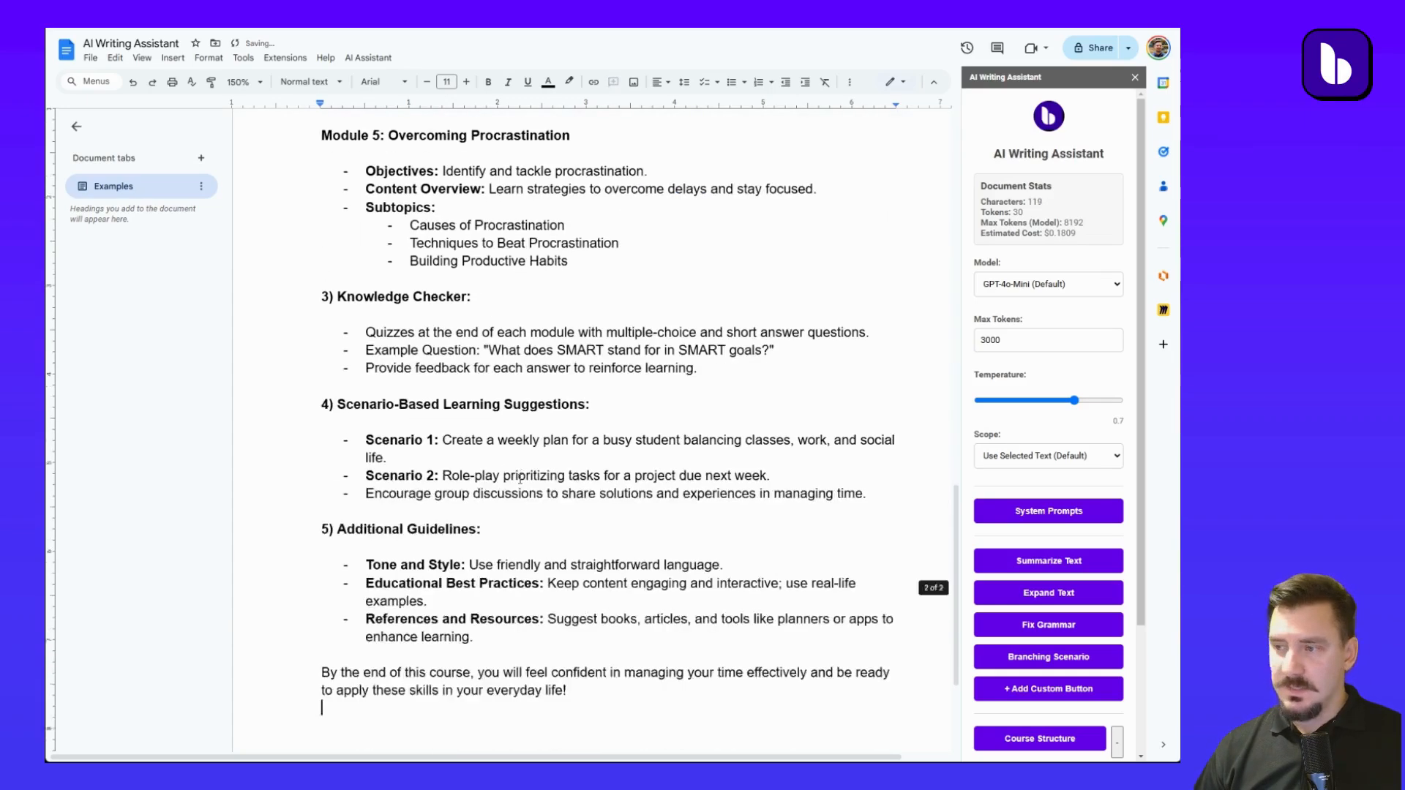
Review the pasted course structure from the introduction through the modules, knowledge checker, scenario suggestions and additional guidelines.
{"action": "scroll", "coordinate": [517, 478], "scroll_direction": "up", "scroll_amount": 12}
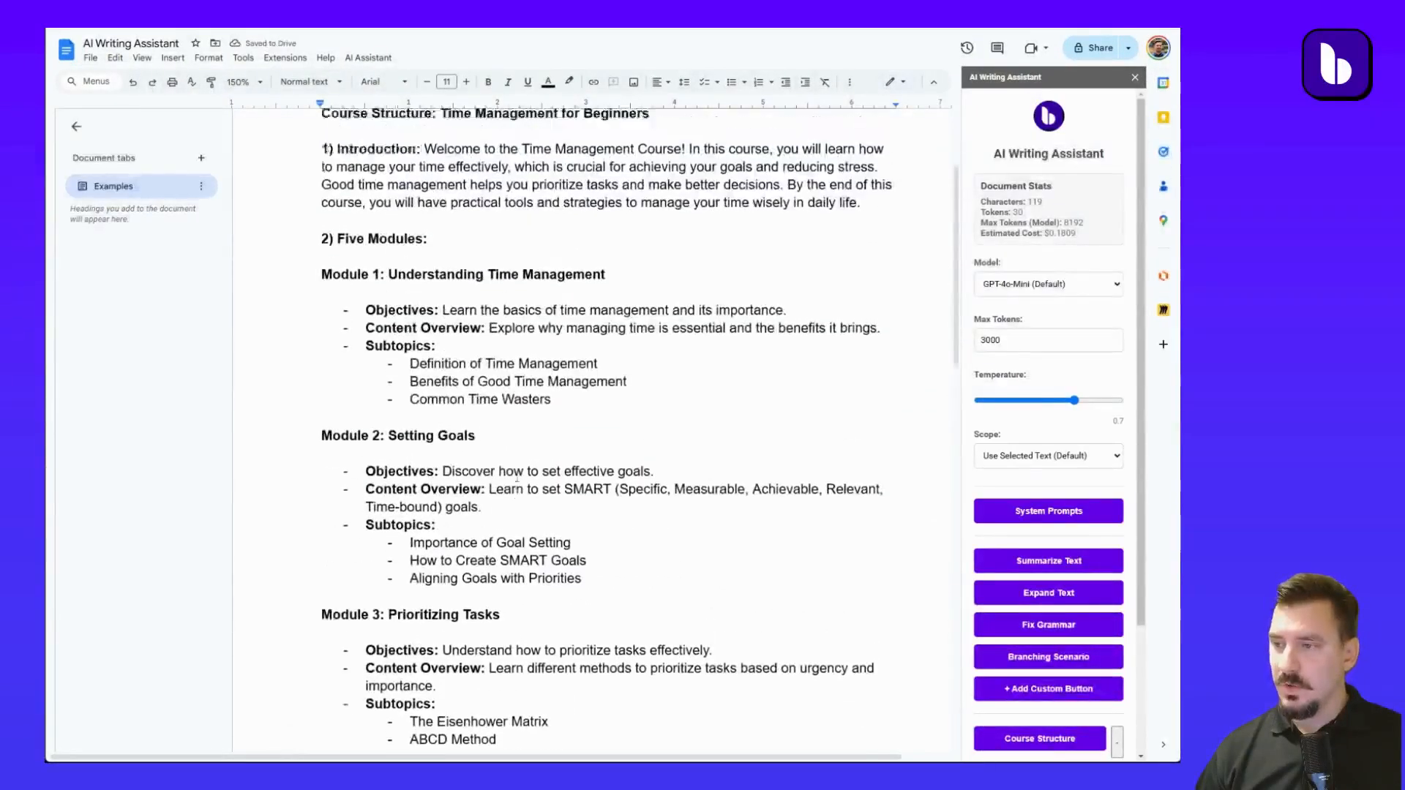
{"action": "scroll", "coordinate": [517, 478], "scroll_direction": "up", "scroll_amount": 1}
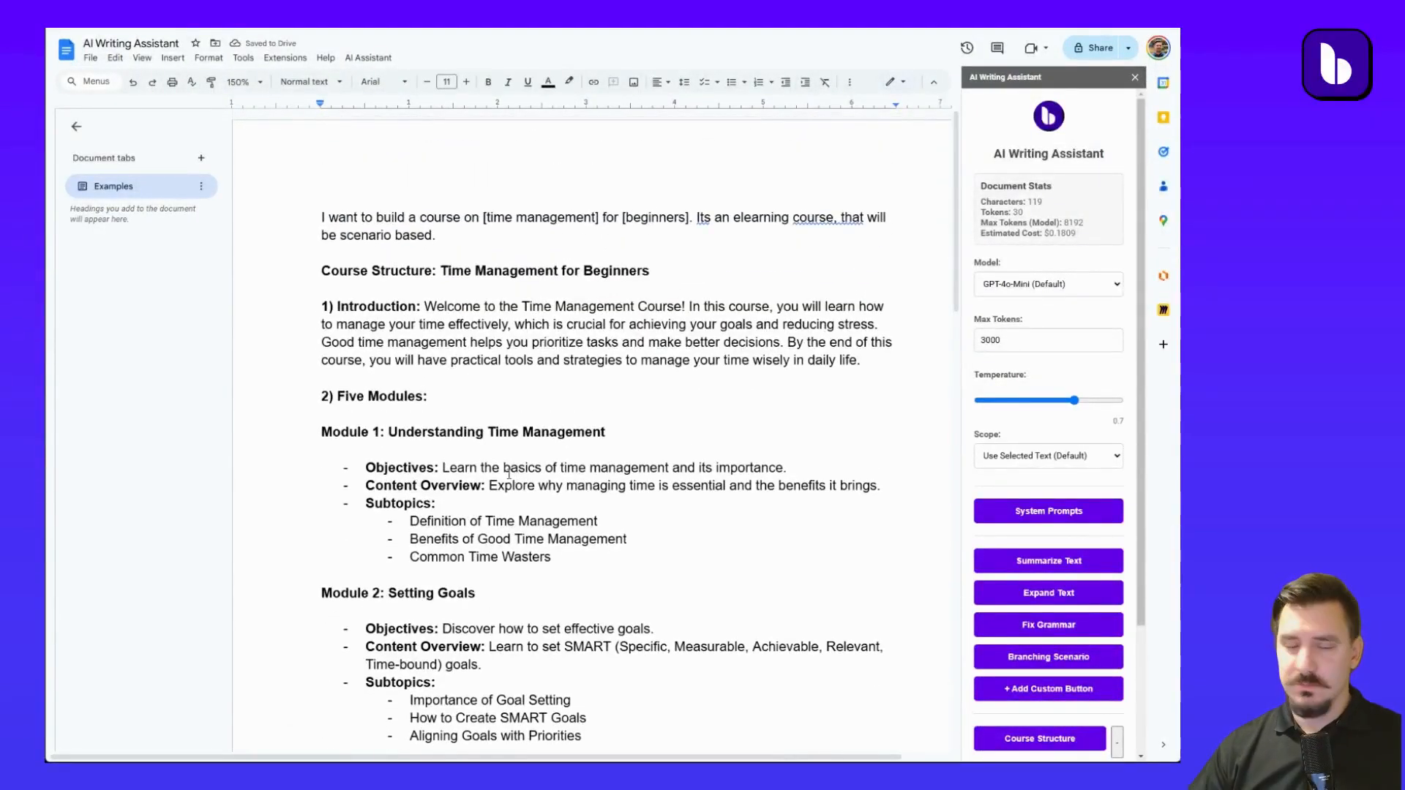
{"action": "scroll", "coordinate": [509, 476], "scroll_direction": "down", "scroll_amount": 1}
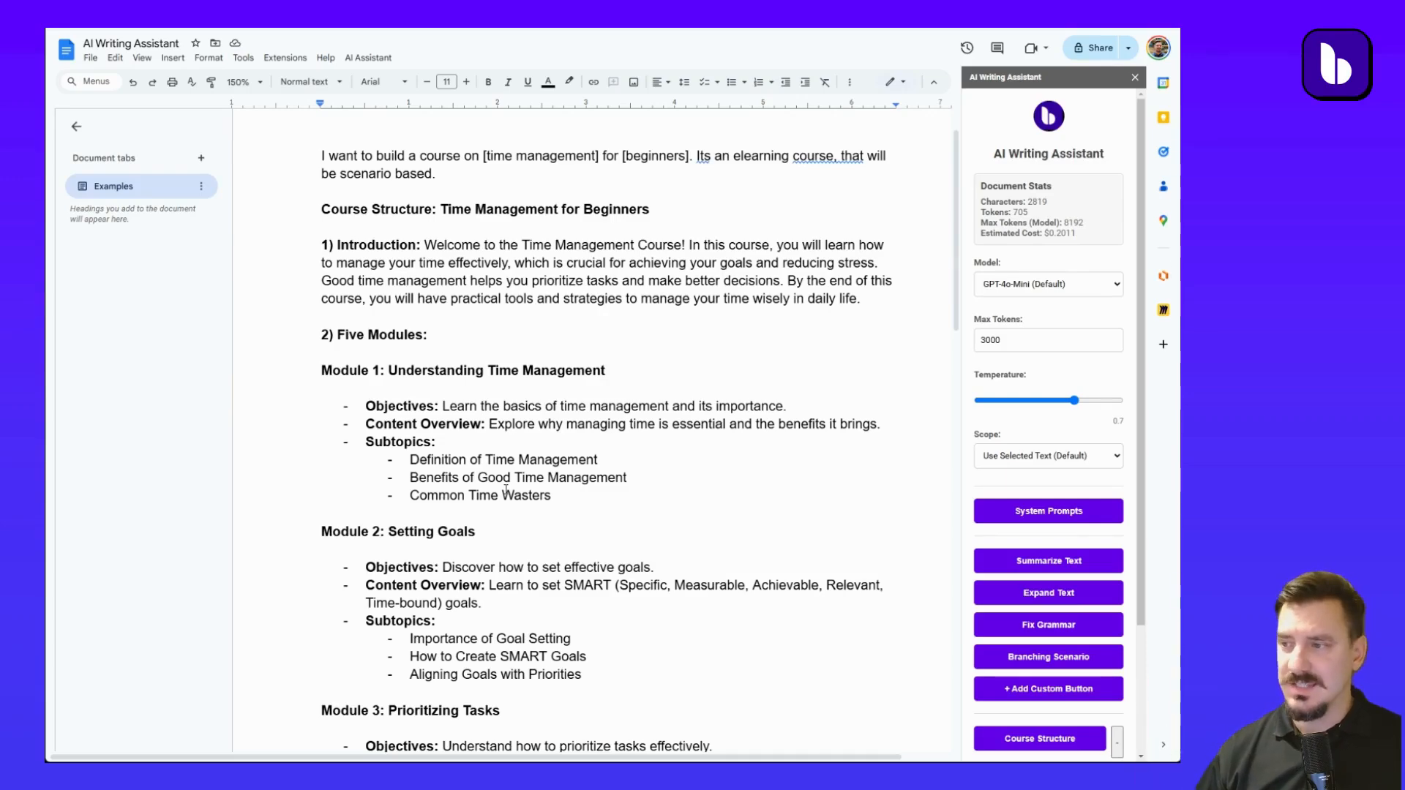
{"action": "scroll", "coordinate": [876, 509], "scroll_direction": "down", "scroll_amount": 1}
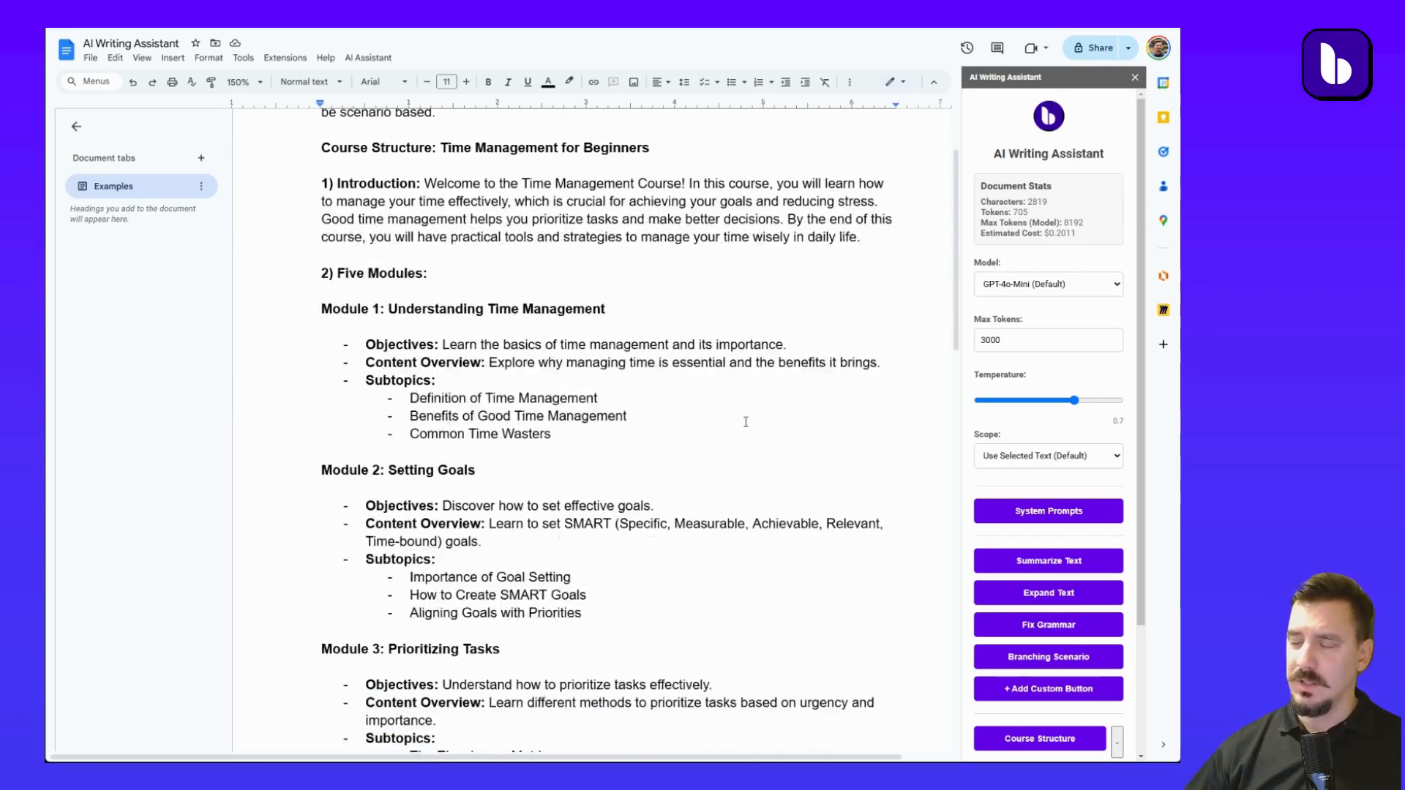
{"action": "scroll", "coordinate": [746, 422], "scroll_direction": "down", "scroll_amount": 1}
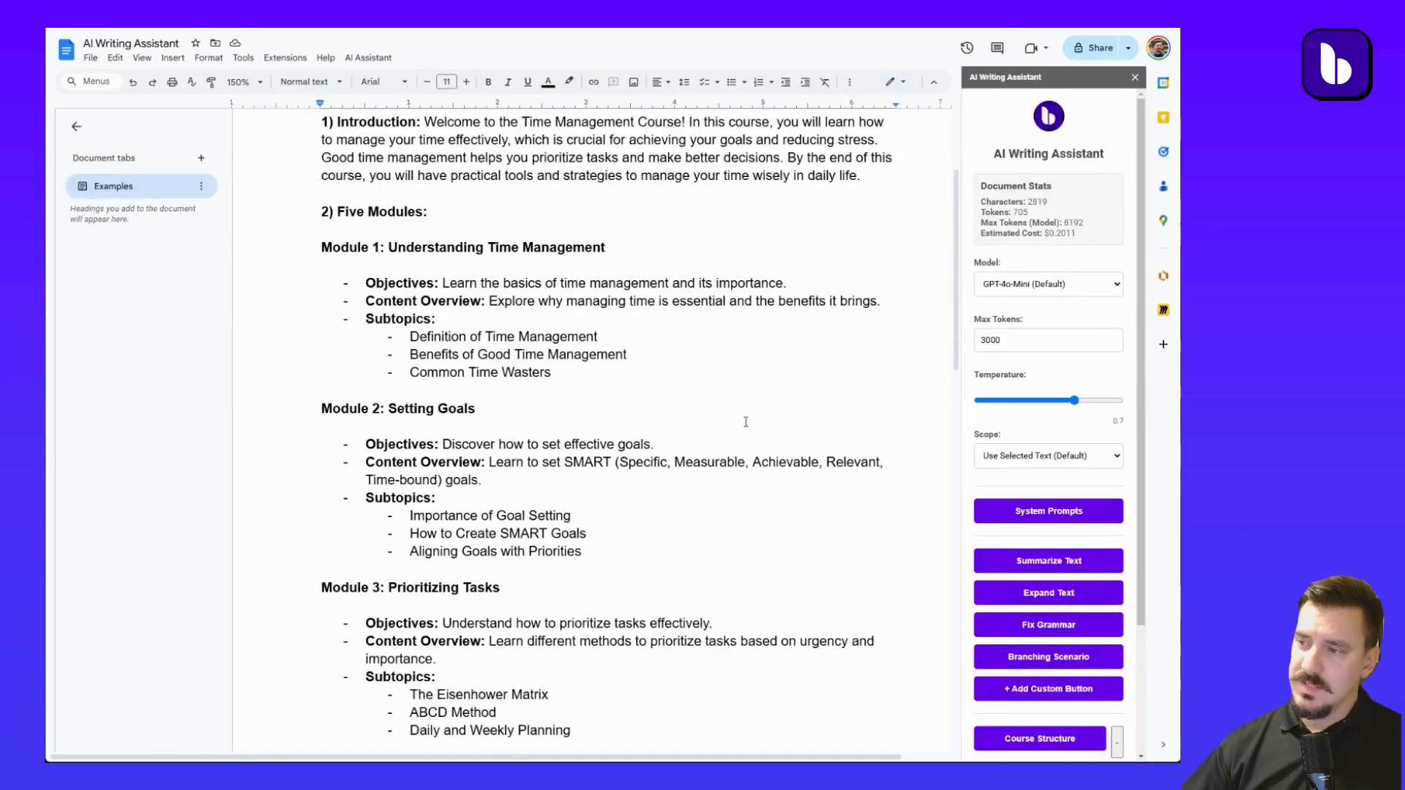
{"action": "scroll", "coordinate": [745, 419], "scroll_direction": "down", "scroll_amount": 2}
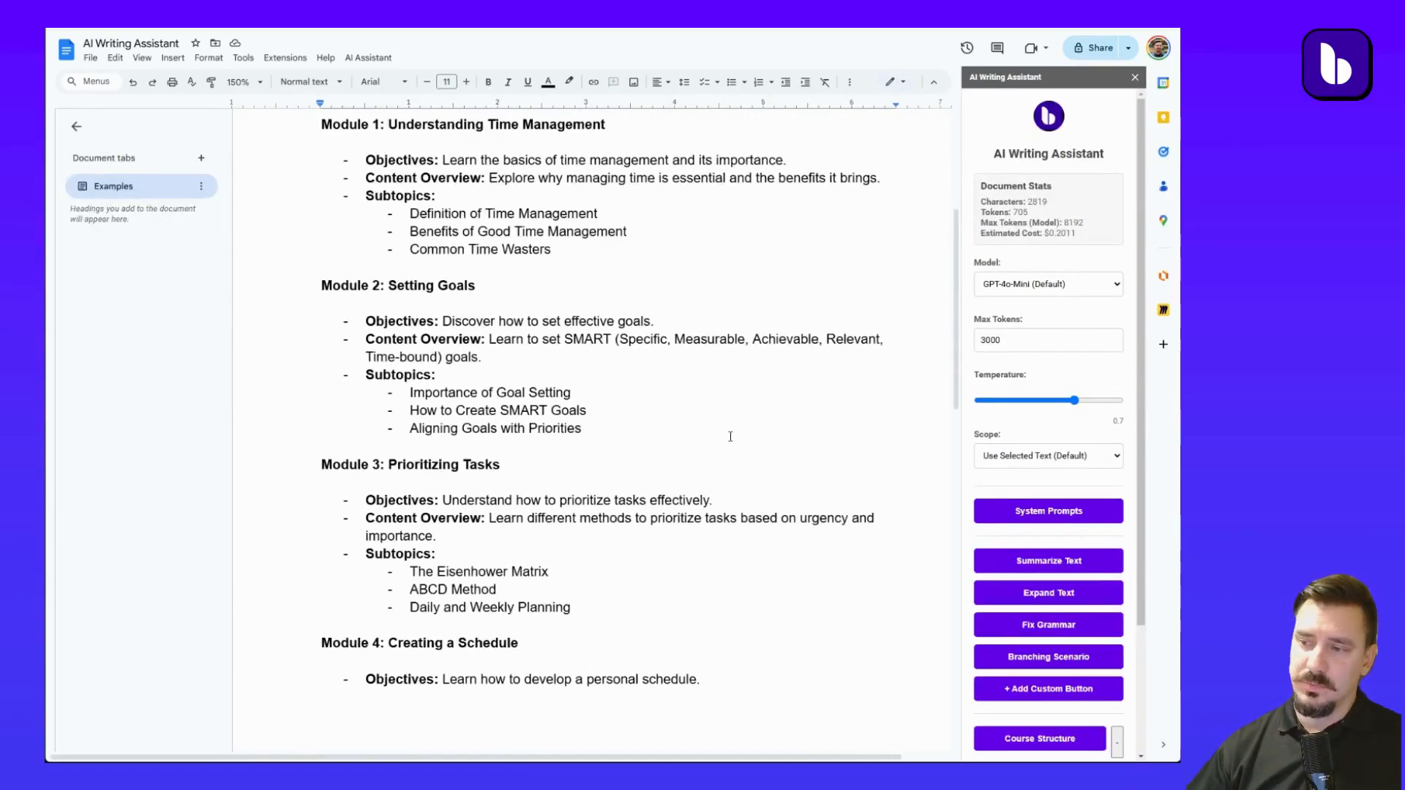
{"action": "scroll", "coordinate": [658, 508], "scroll_direction": "down", "scroll_amount": 2}
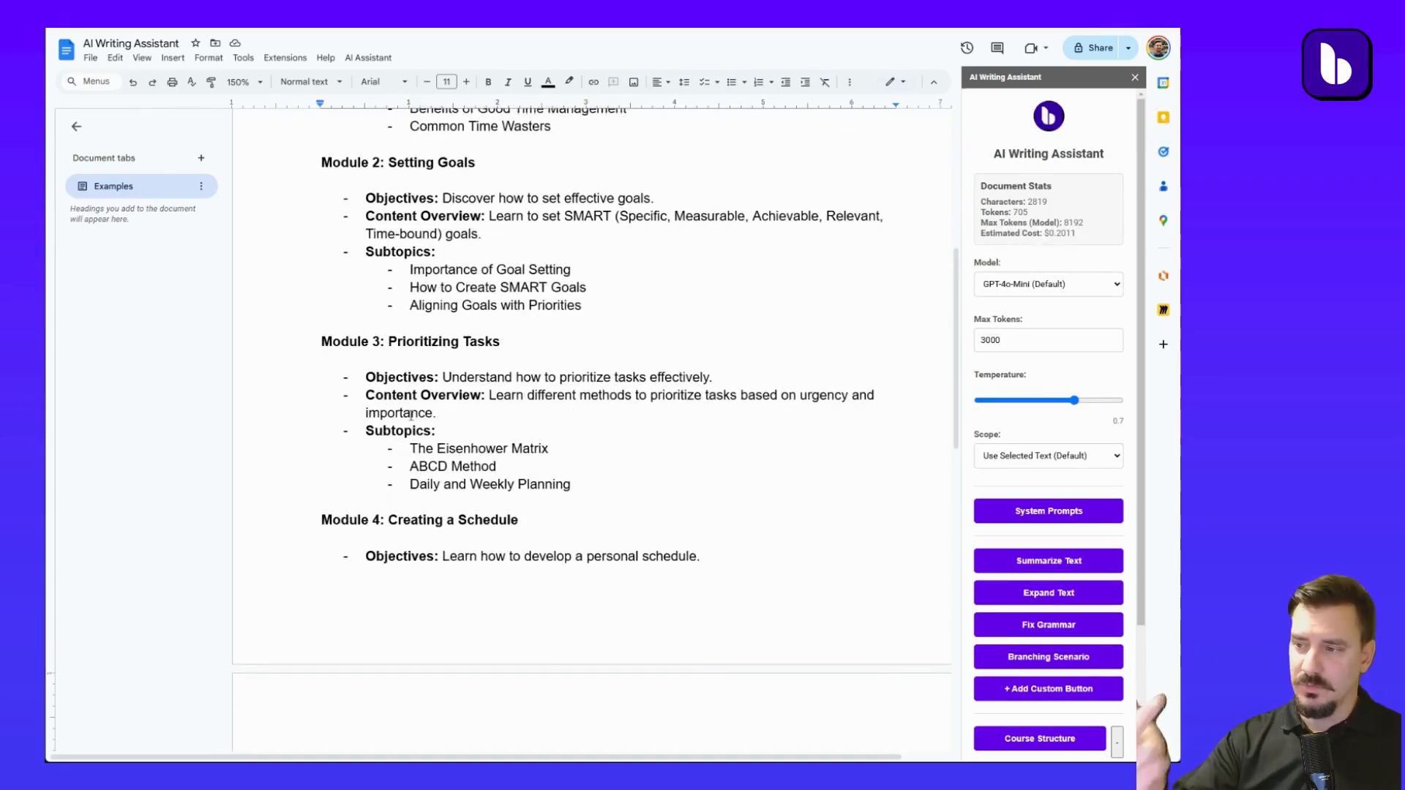
{"action": "scroll", "coordinate": [411, 415], "scroll_direction": "down", "scroll_amount": 8}
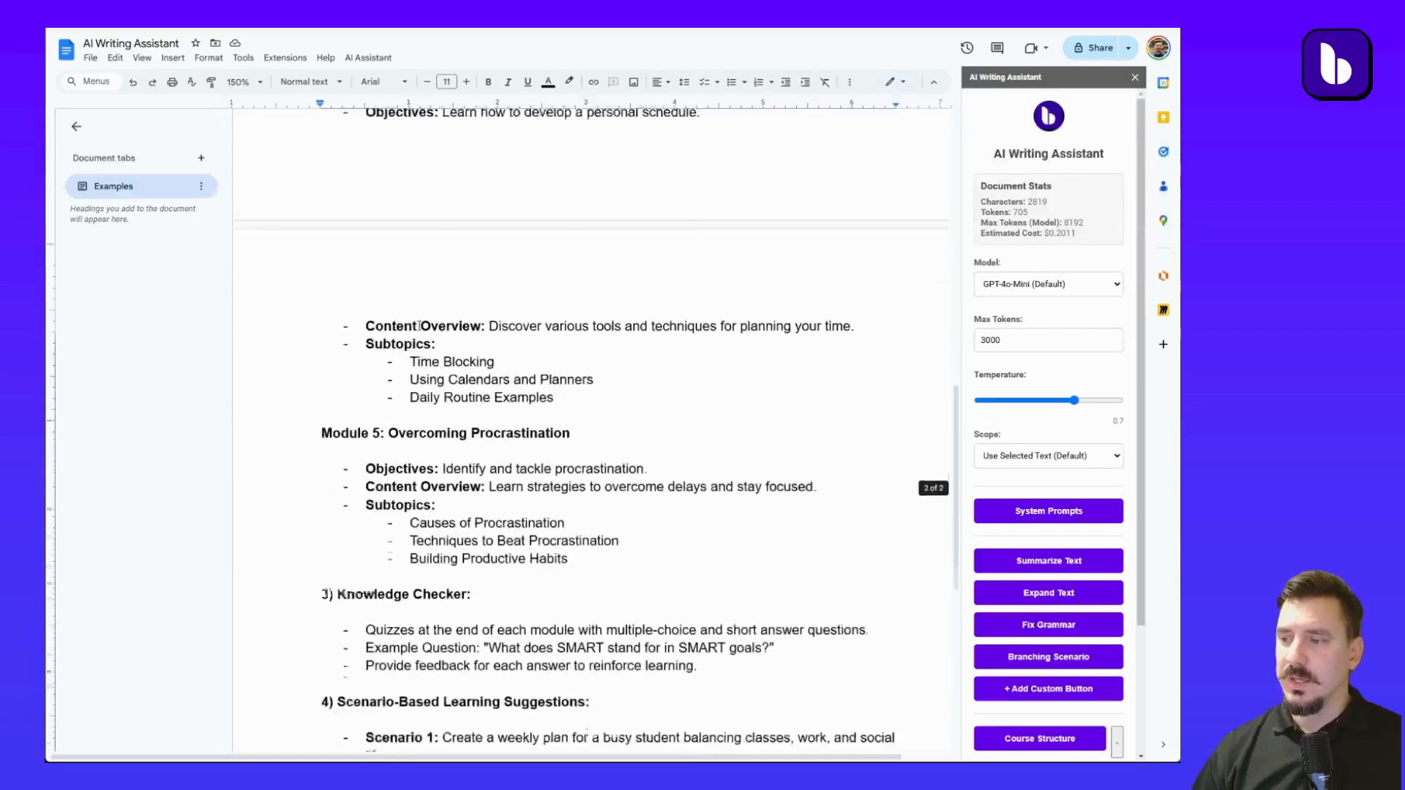
{"action": "scroll", "coordinate": [420, 330], "scroll_direction": "down", "scroll_amount": 4}
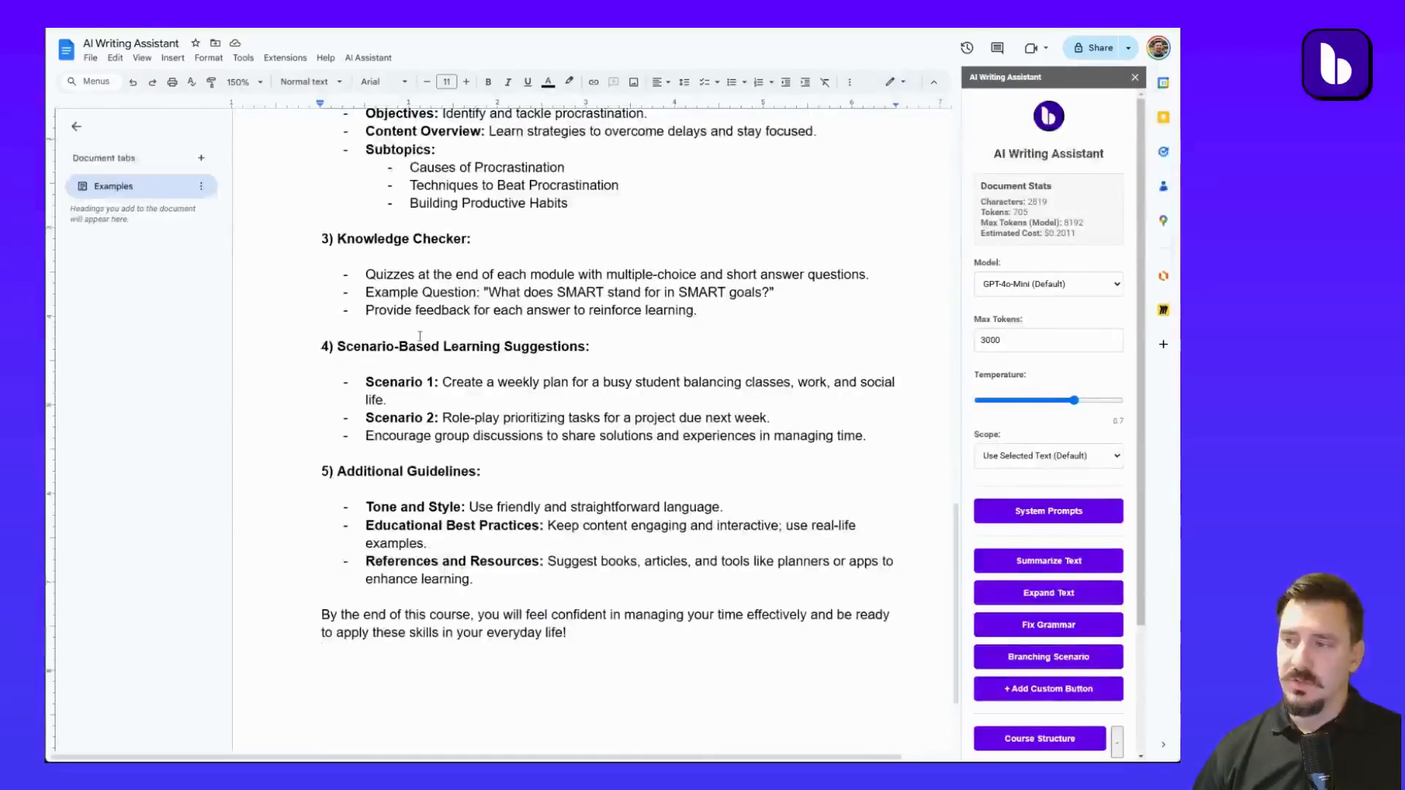
{"action": "scroll", "coordinate": [494, 332], "scroll_direction": "down", "scroll_amount": 2}
Generate a branching scenario from the entire section 4, "Scenario-Based Learning Suggestions", including its bullet points.
{"action": "double_click", "coordinate": [428, 240]}
{"action": "left_click", "coordinate": [417, 223]}
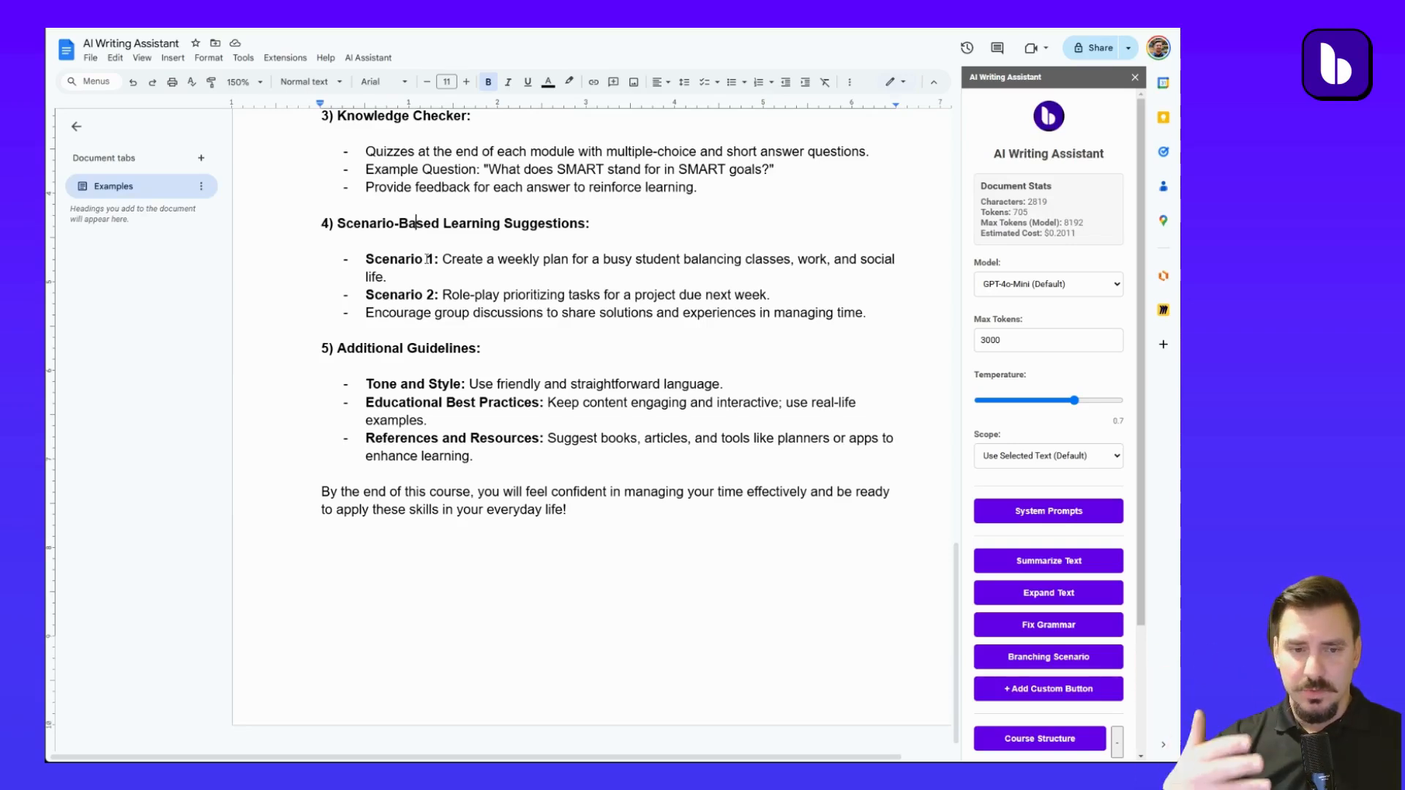
{"action": "left_click_drag", "start_coordinate": [868, 312], "coordinate": [321, 224]}
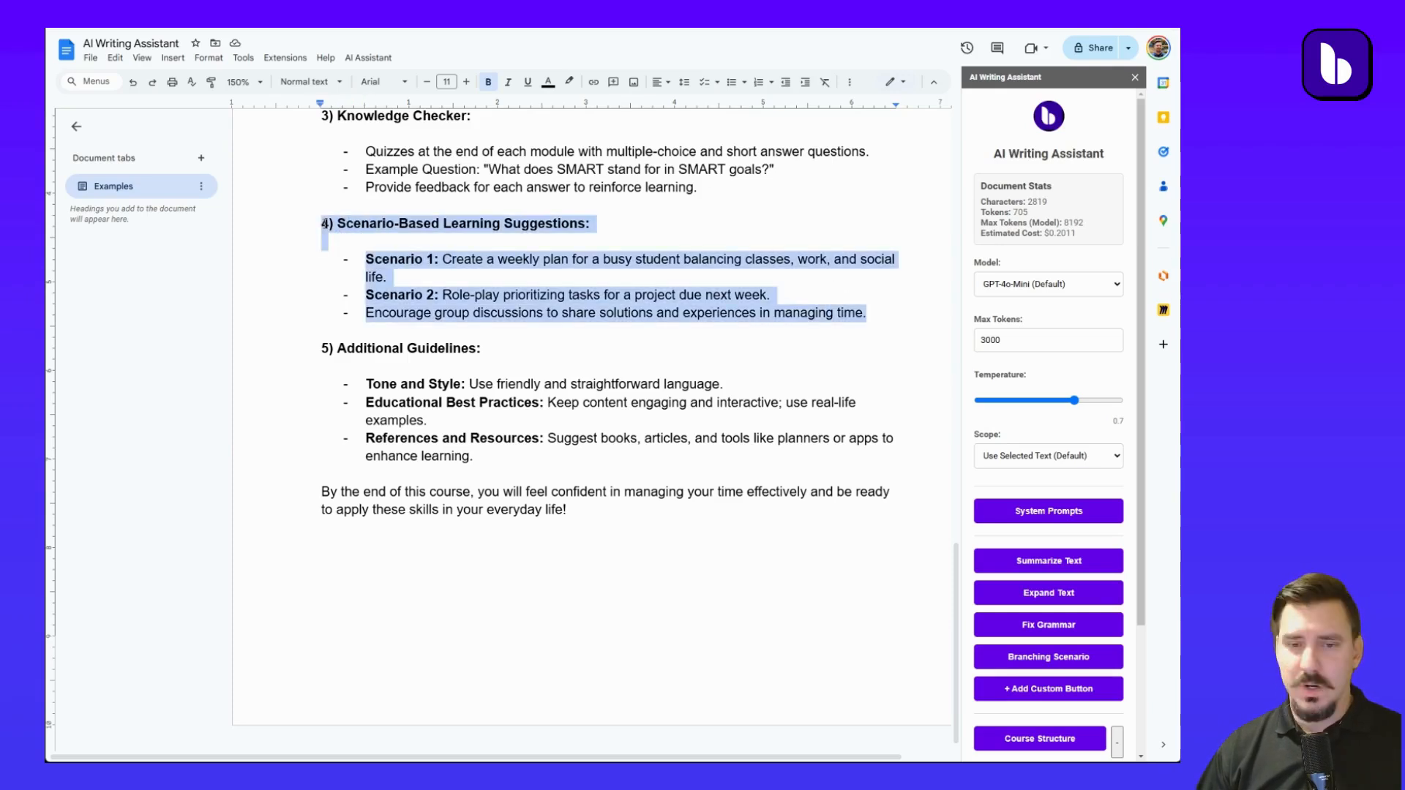
{"action": "left_click", "coordinate": [1037, 658]}
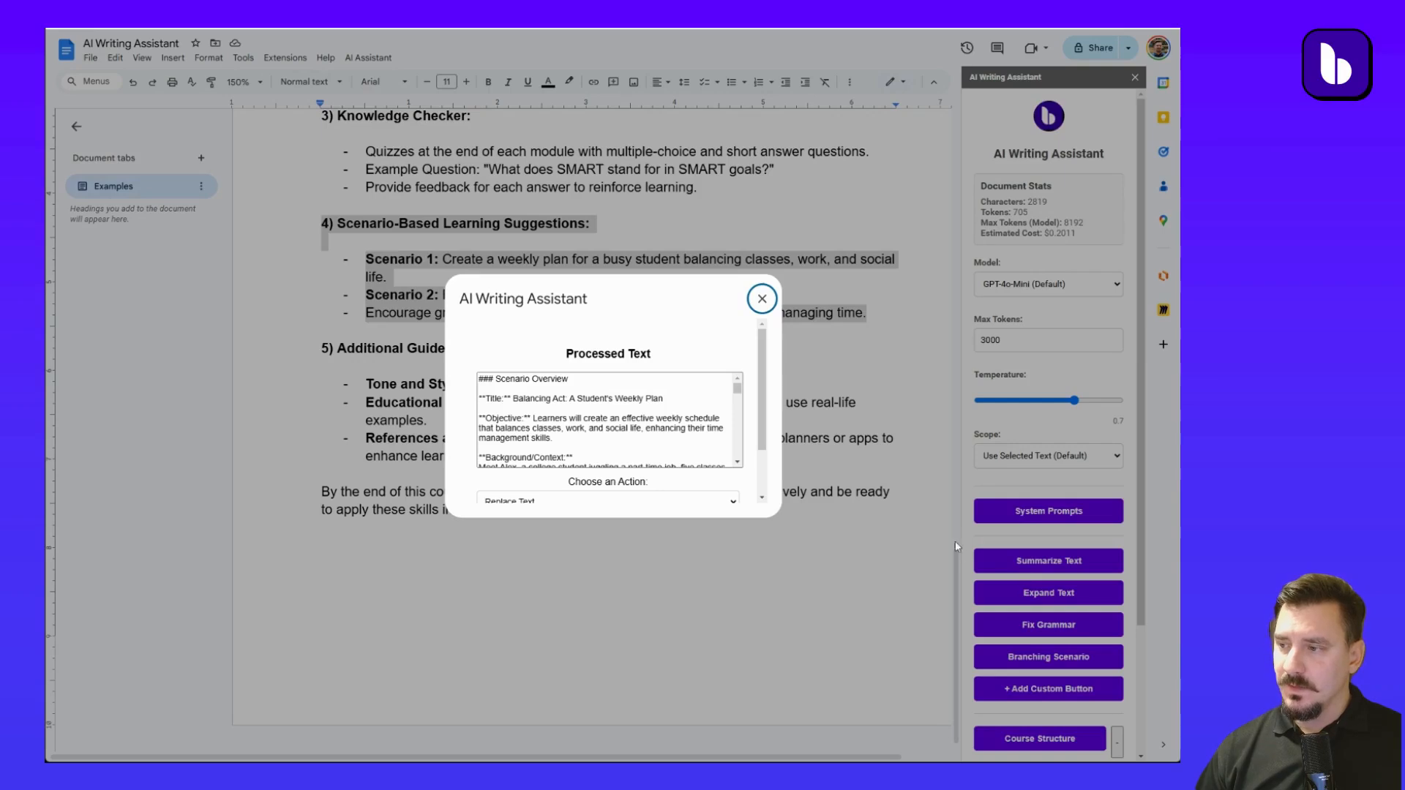
Read through the generated branching scenario and copy it without replacing the selected section.
{"action": "scroll", "coordinate": [514, 410], "scroll_direction": "down", "scroll_amount": 5}
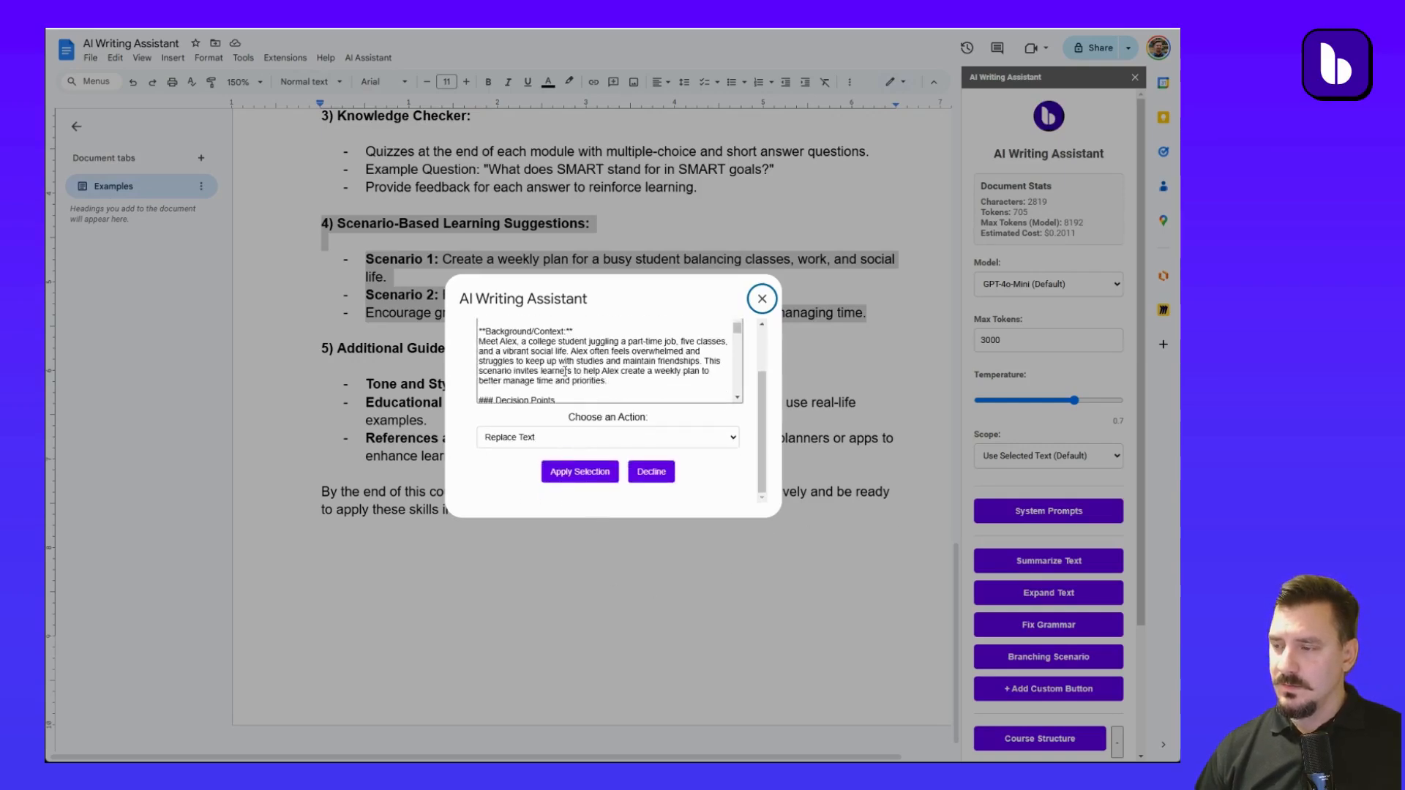
{"action": "scroll", "coordinate": [514, 410], "scroll_direction": "down", "scroll_amount": 5}
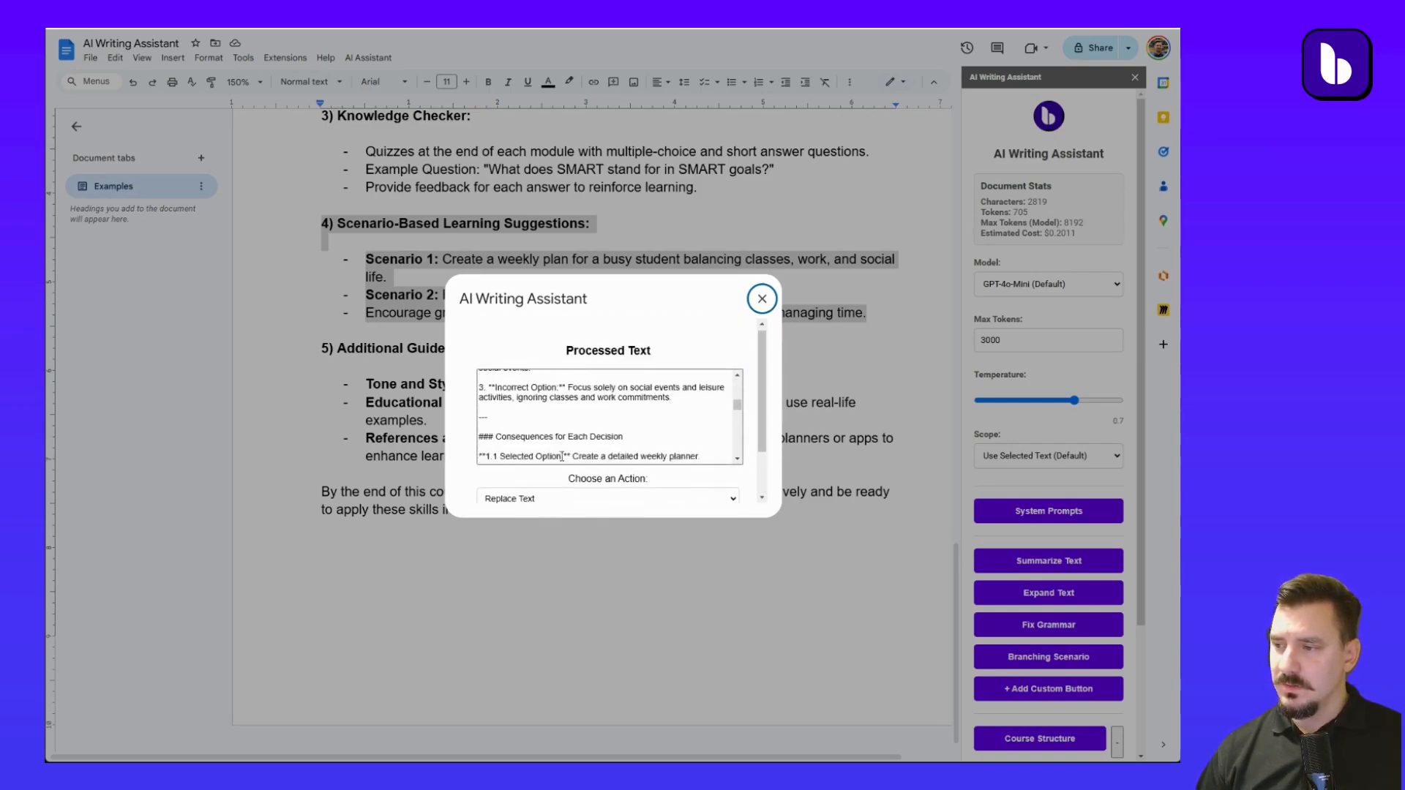
{"action": "scroll", "coordinate": [534, 494], "scroll_direction": "down", "scroll_amount": 1}
{"action": "left_click", "coordinate": [522, 443]}
{"action": "left_click", "coordinate": [521, 483]}
{"action": "left_click", "coordinate": [585, 480]}
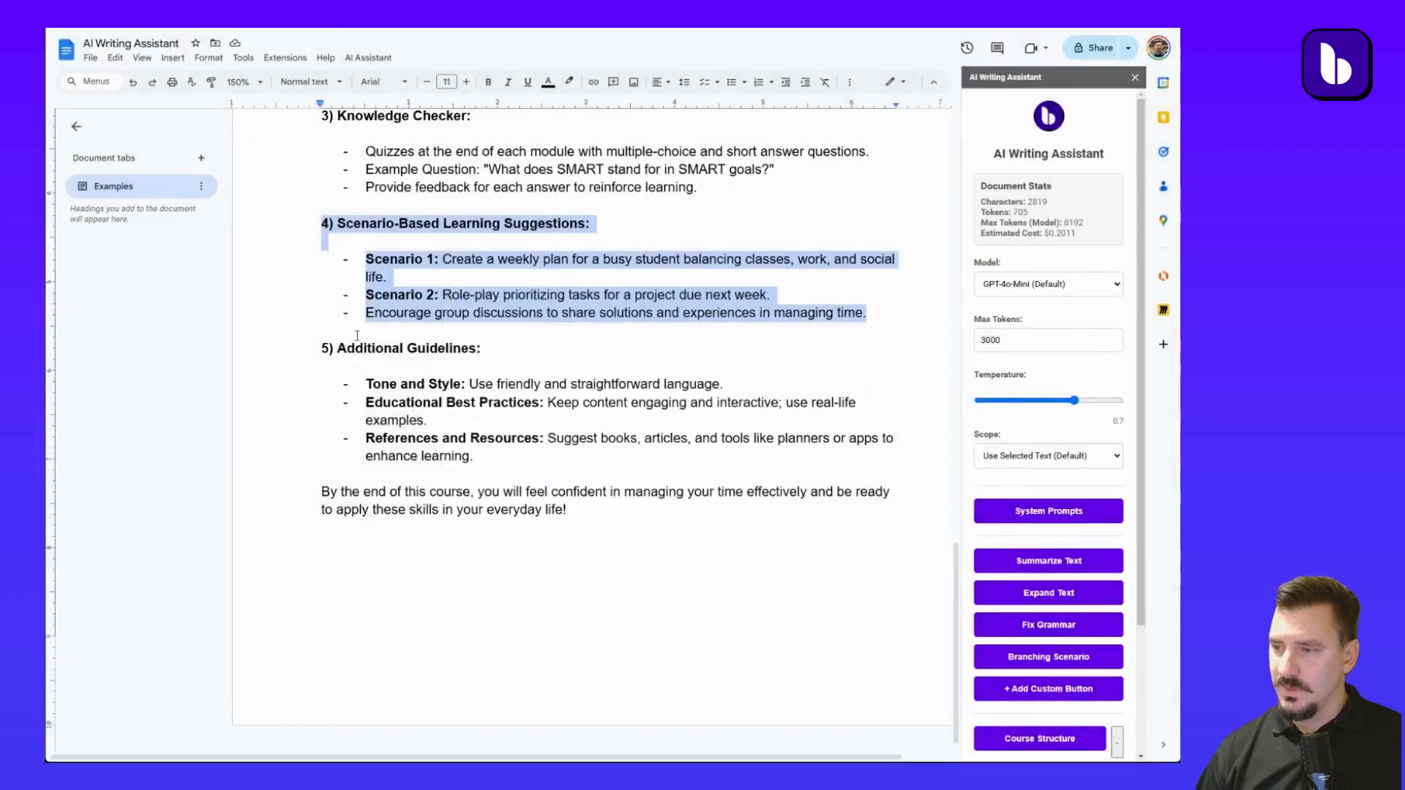
Add blank lines after the closing paragraph to reach a new page and paste the branching scenario there with its formatting.
{"action": "left_click", "coordinate": [328, 334]}
{"action": "left_click", "coordinate": [375, 568]}
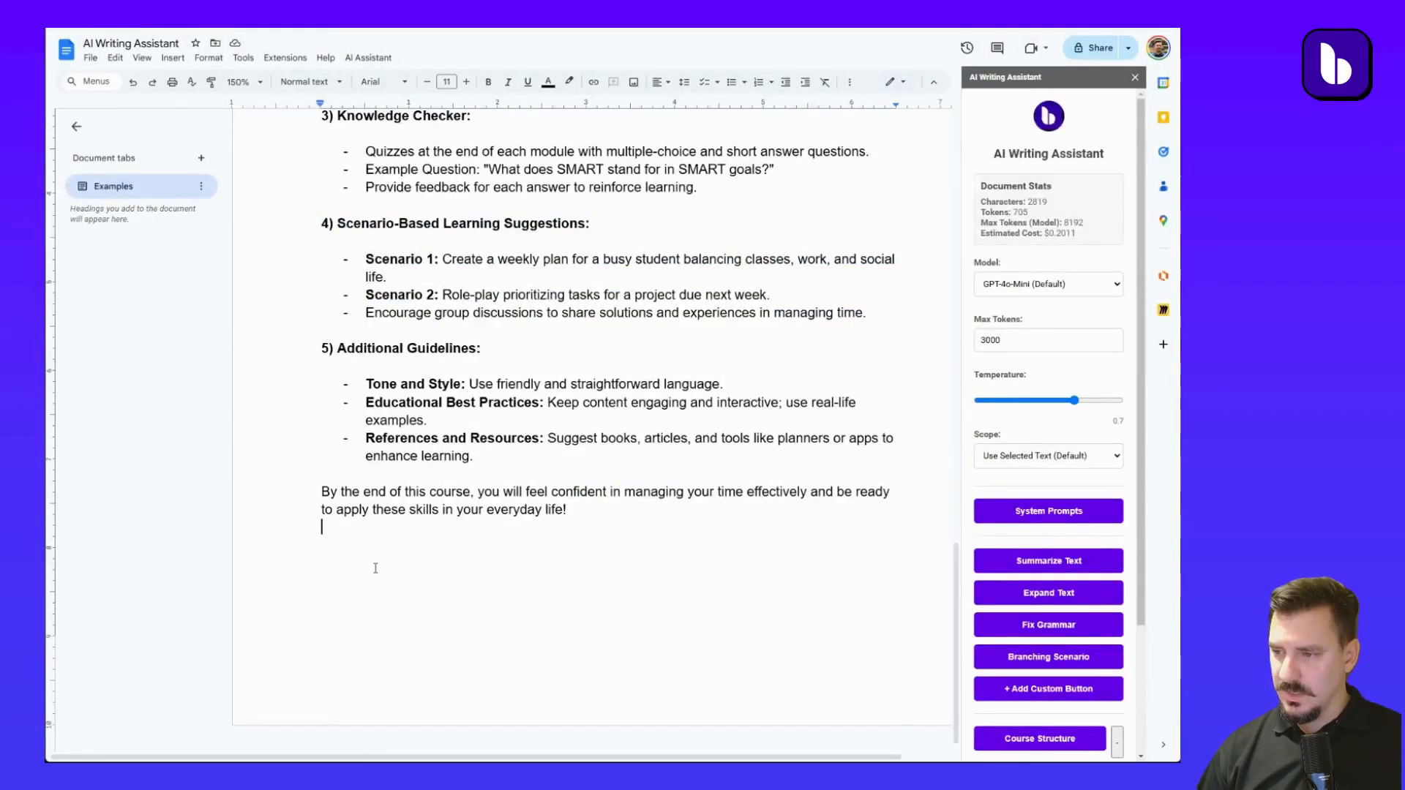
{"action": "key", "text": "Return"}
{"action": "key", "text": "Return"}
{"action": "key", "text": "Return"}
{"action": "key", "text": "Return"}
{"action": "key", "text": "Return"}
{"action": "key", "text": "Return"}
{"action": "key", "text": "Return"}
{"action": "key", "text": "Return"}
{"action": "key", "text": "Return"}
{"action": "key", "text": "Return"}
{"action": "key", "text": "Return"}
{"action": "key", "text": "Return"}
{"action": "key", "text": "Return"}
{"action": "key", "text": "Return"}
{"action": "key", "text": "Return"}
{"action": "key", "text": "Return"}
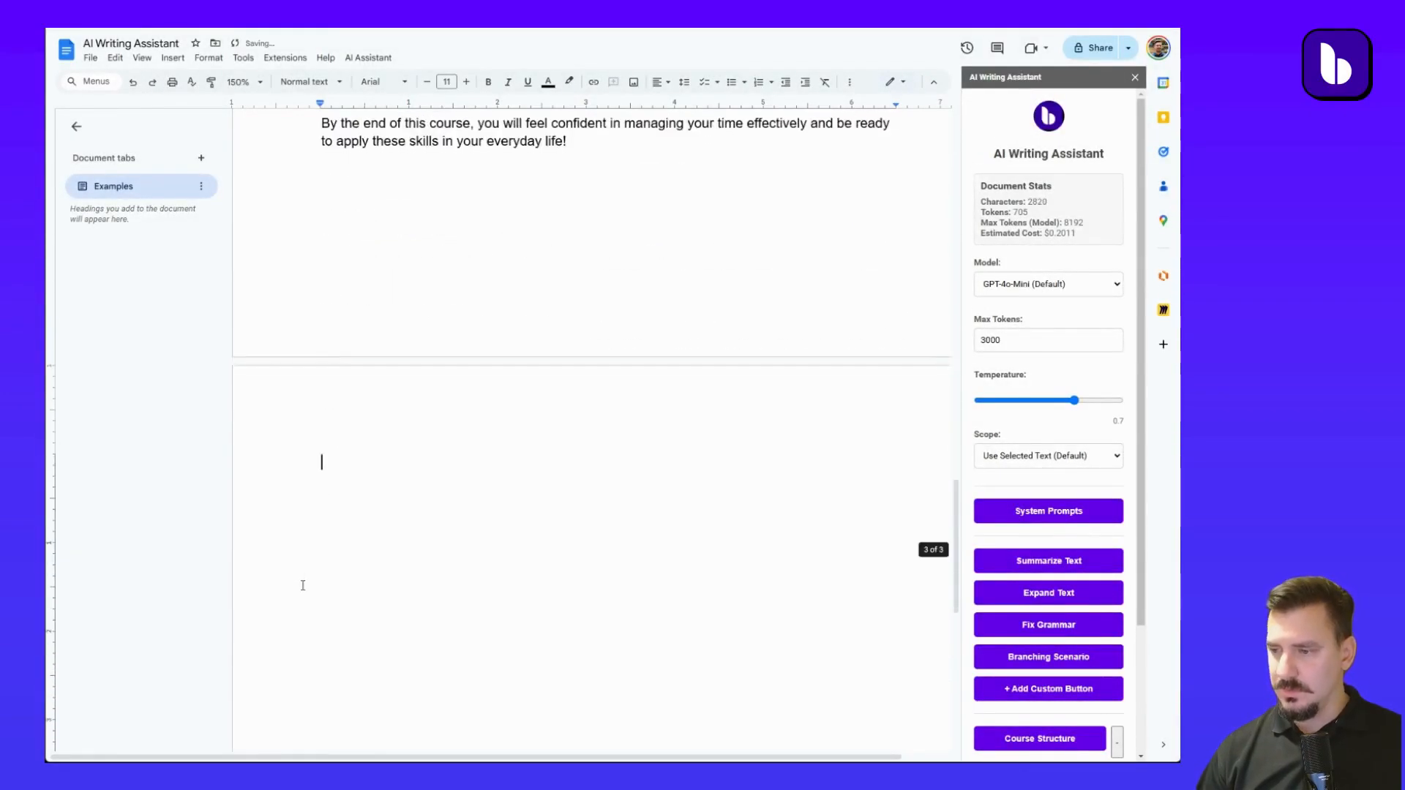
{"action": "right_click", "coordinate": [322, 461]}
{"action": "left_click", "coordinate": [396, 595]}
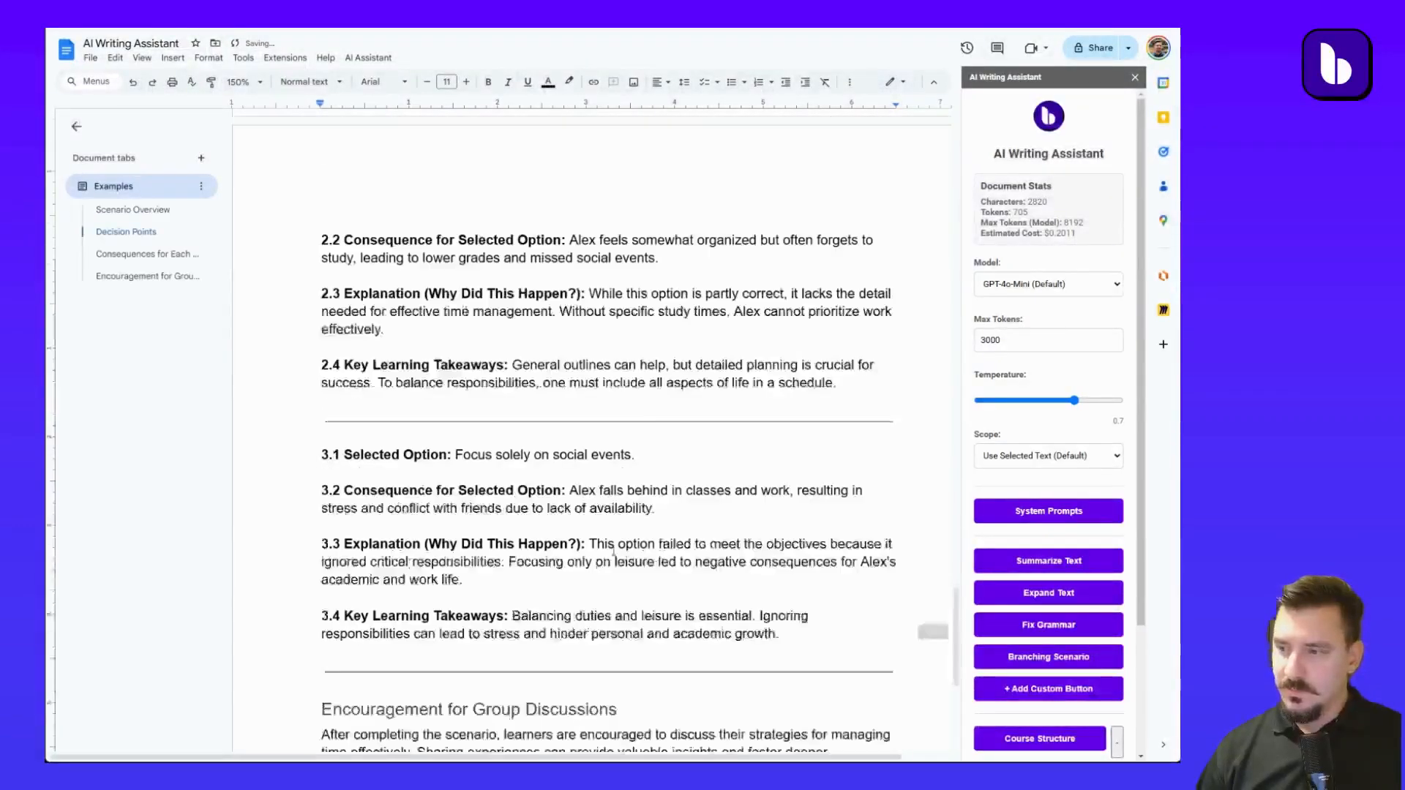
Review the pasted scenario's overview, decision points and consequences, and return to the start of the document.
{"action": "scroll", "coordinate": [561, 578], "scroll_direction": "up", "scroll_amount": 6}
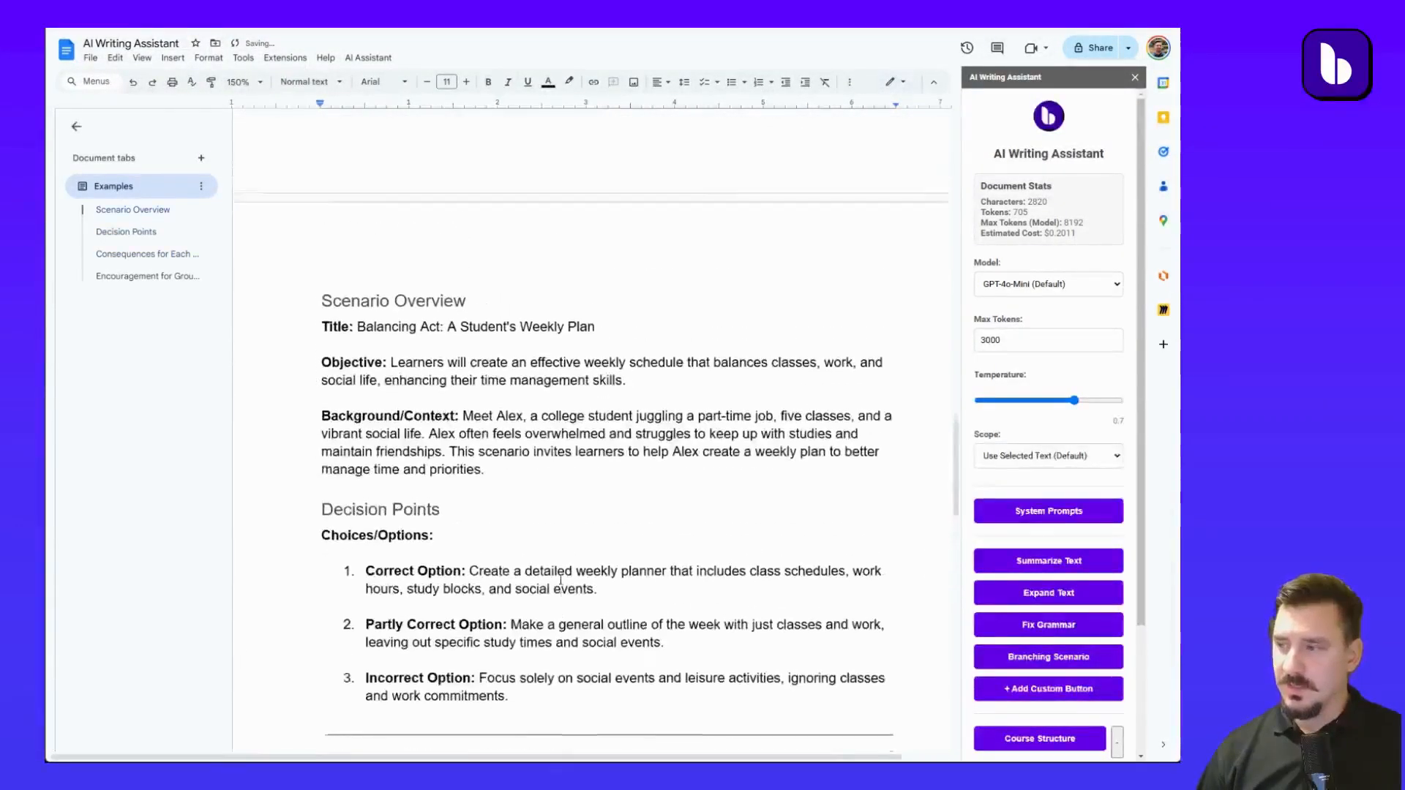
{"action": "scroll", "coordinate": [561, 582], "scroll_direction": "down", "scroll_amount": 6}
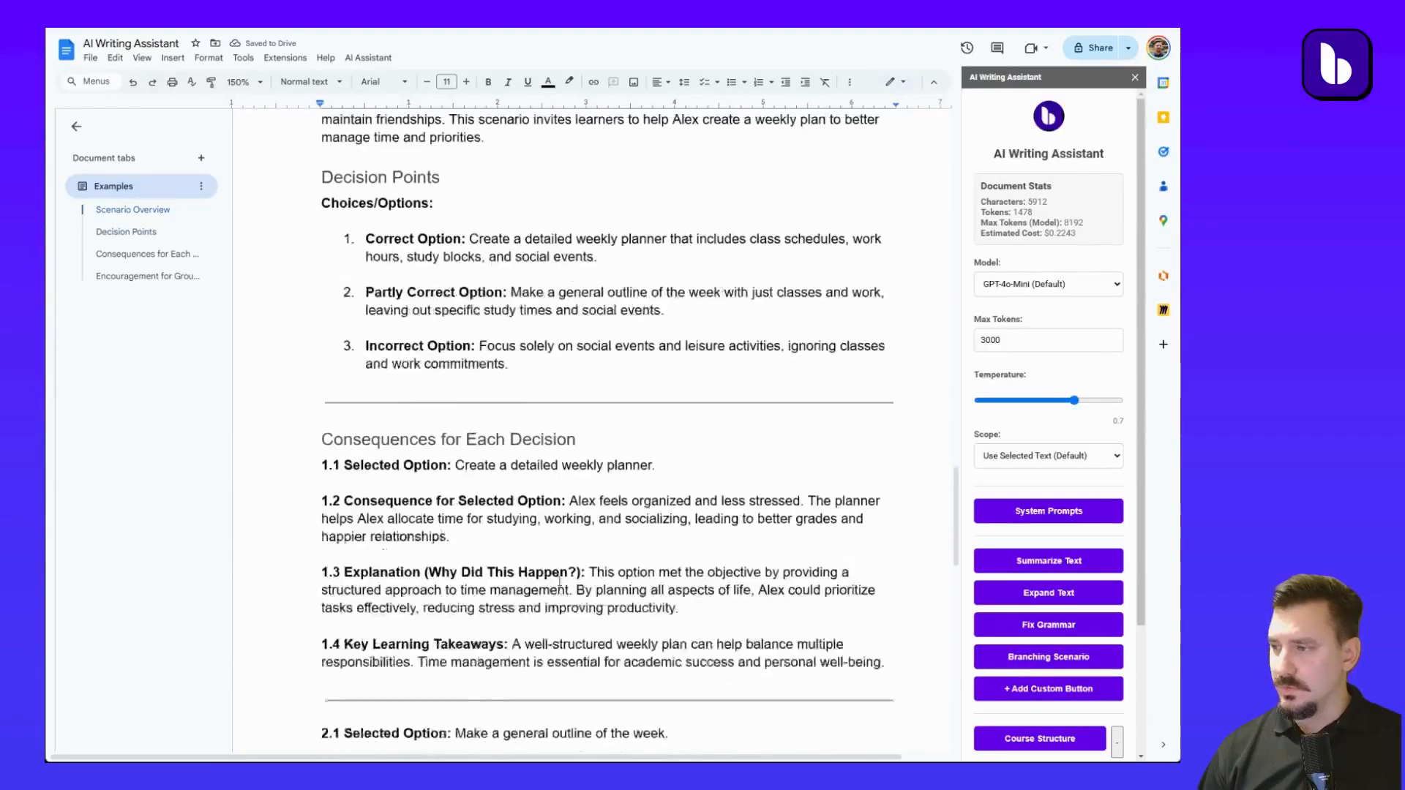
{"action": "scroll", "coordinate": [560, 589], "scroll_direction": "up", "scroll_amount": 3}
{"action": "scroll", "coordinate": [559, 593], "scroll_direction": "up", "scroll_amount": 5}
{"action": "scroll", "coordinate": [542, 578], "scroll_direction": "down", "scroll_amount": 1}
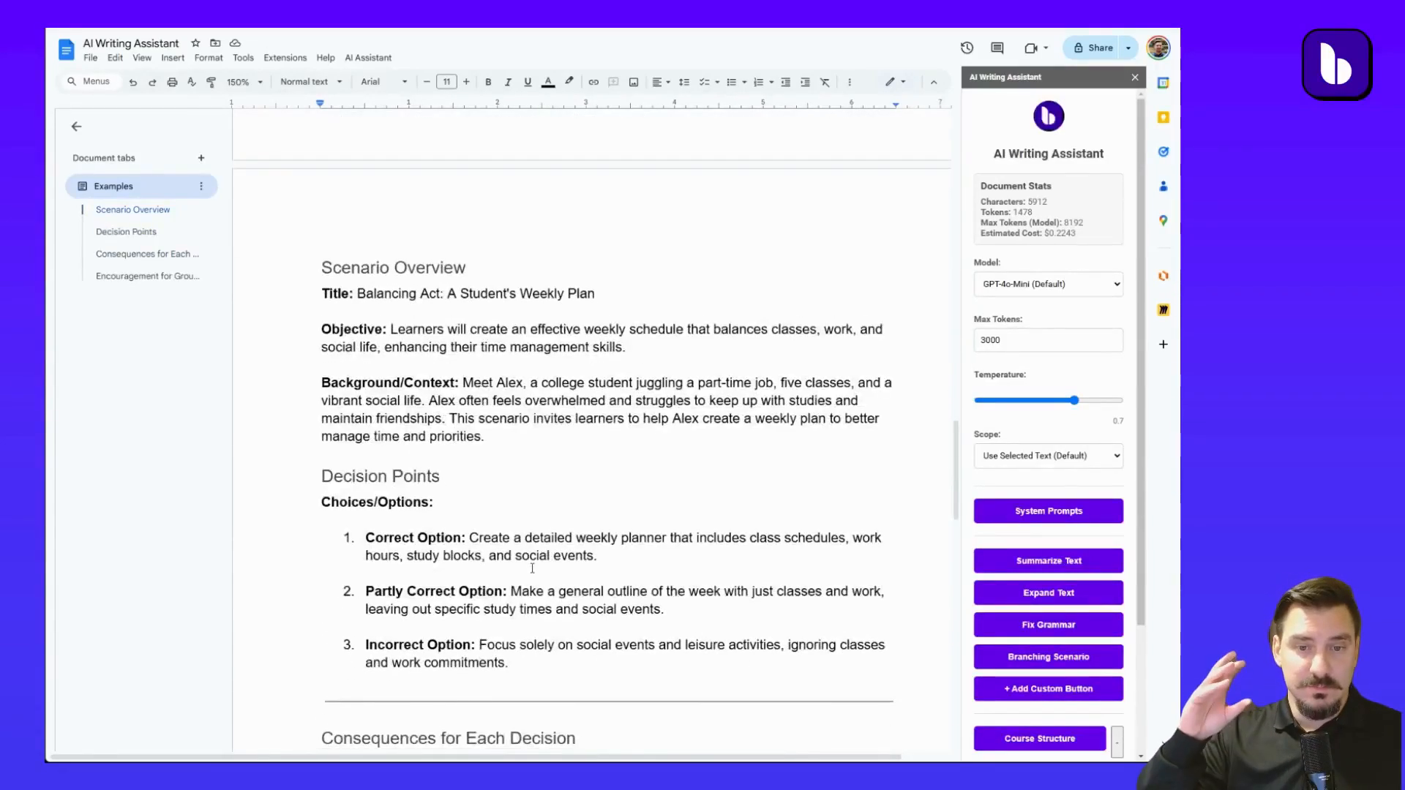
{"action": "scroll", "coordinate": [532, 568], "scroll_direction": "up", "scroll_amount": 10}
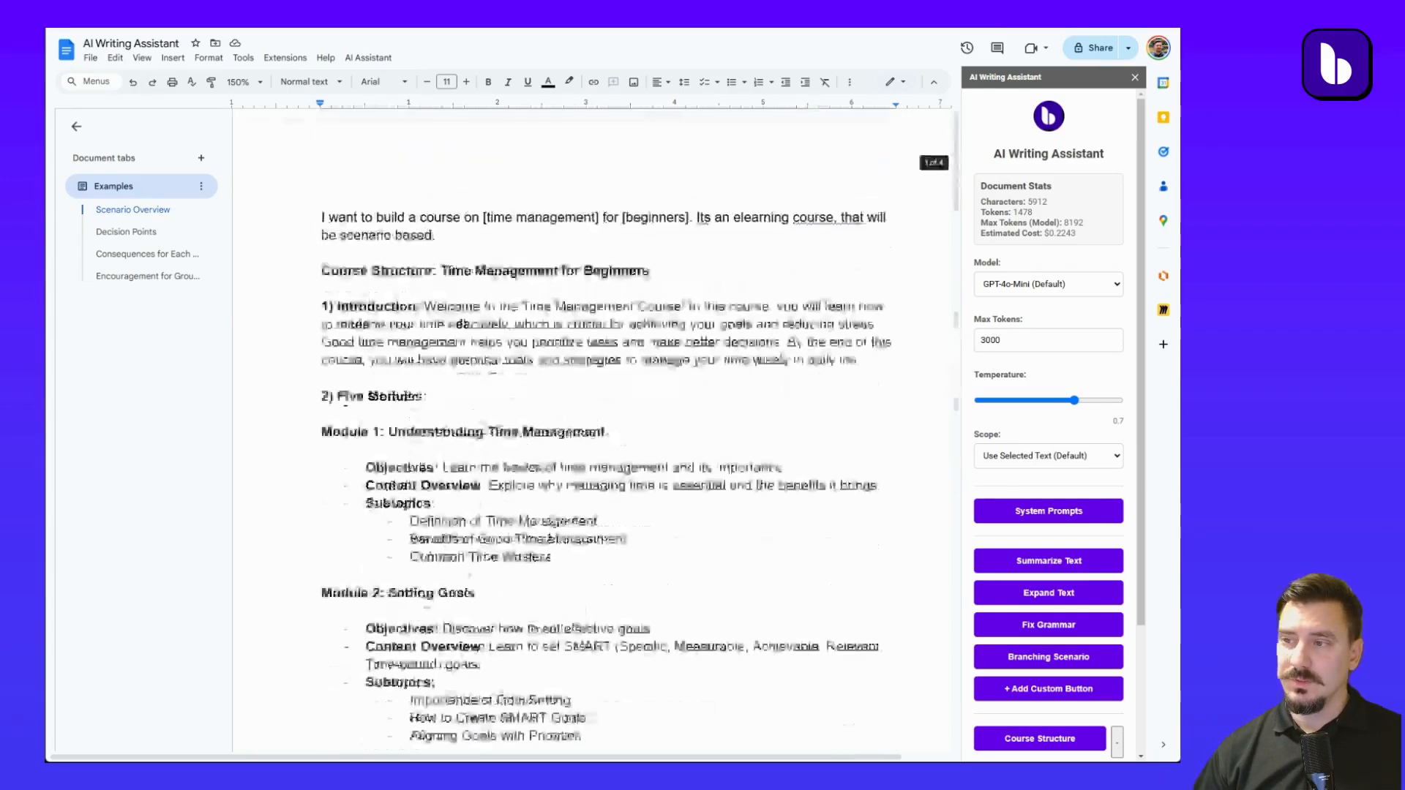
Review the course prompt, the generated course structure, and the branching scenario's decision points, consequences and key learning takeaways.
{"action": "left_click_drag", "start_coordinate": [439, 236], "coordinate": [290, 218]}
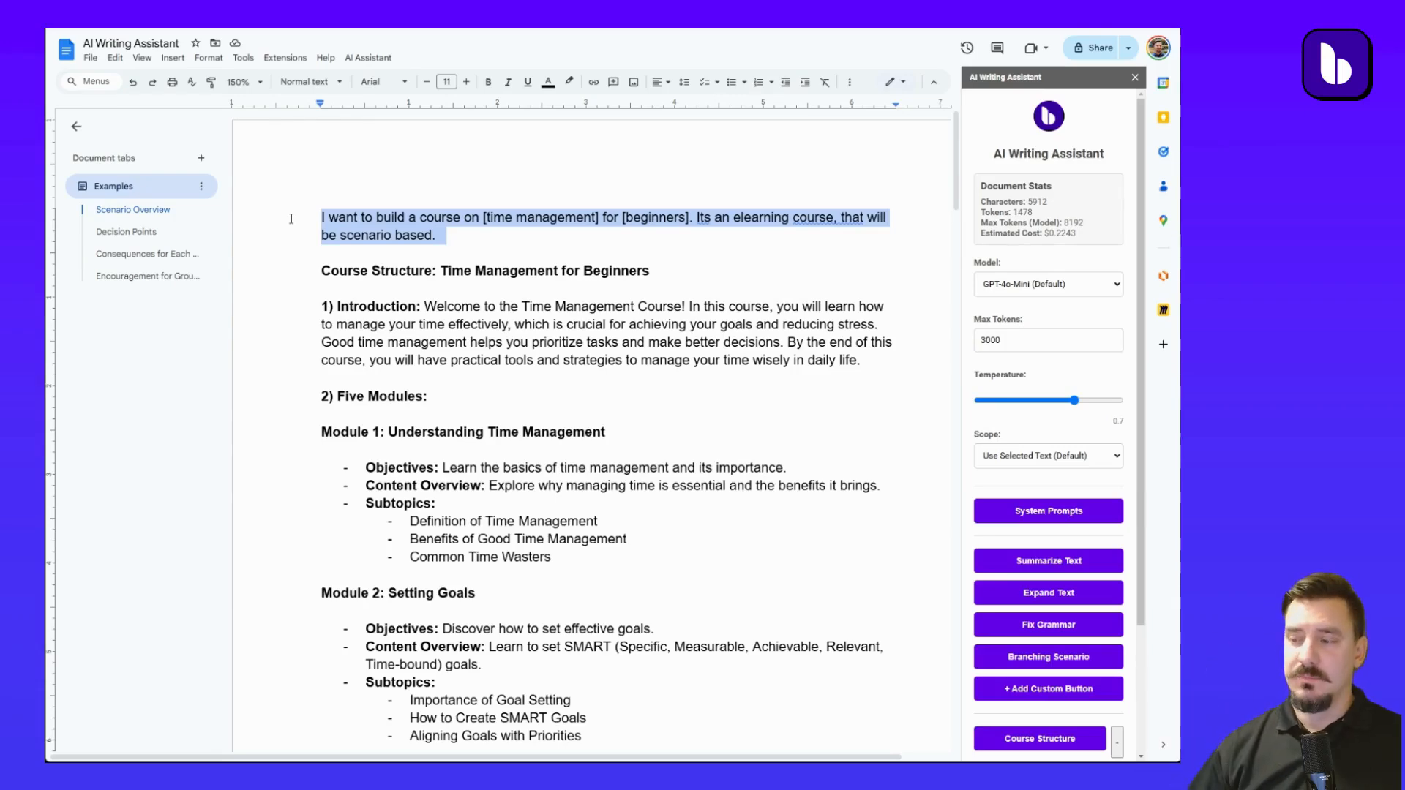
{"action": "scroll", "coordinate": [513, 495], "scroll_direction": "down", "scroll_amount": 2}
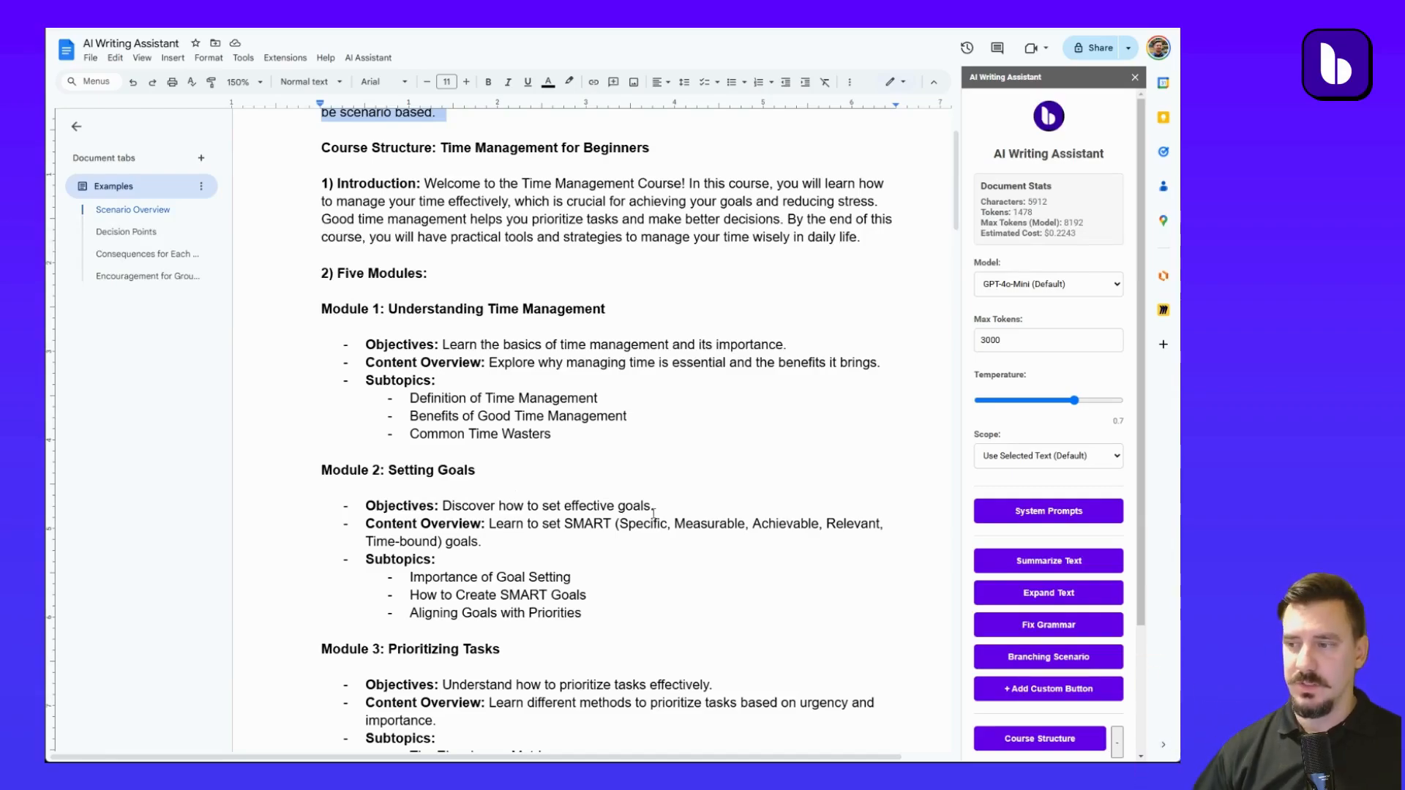
{"action": "scroll", "coordinate": [642, 512], "scroll_direction": "down", "scroll_amount": 20}
{"action": "scroll", "coordinate": [587, 493], "scroll_direction": "up", "scroll_amount": 2}
{"action": "scroll", "coordinate": [586, 493], "scroll_direction": "down", "scroll_amount": 6}
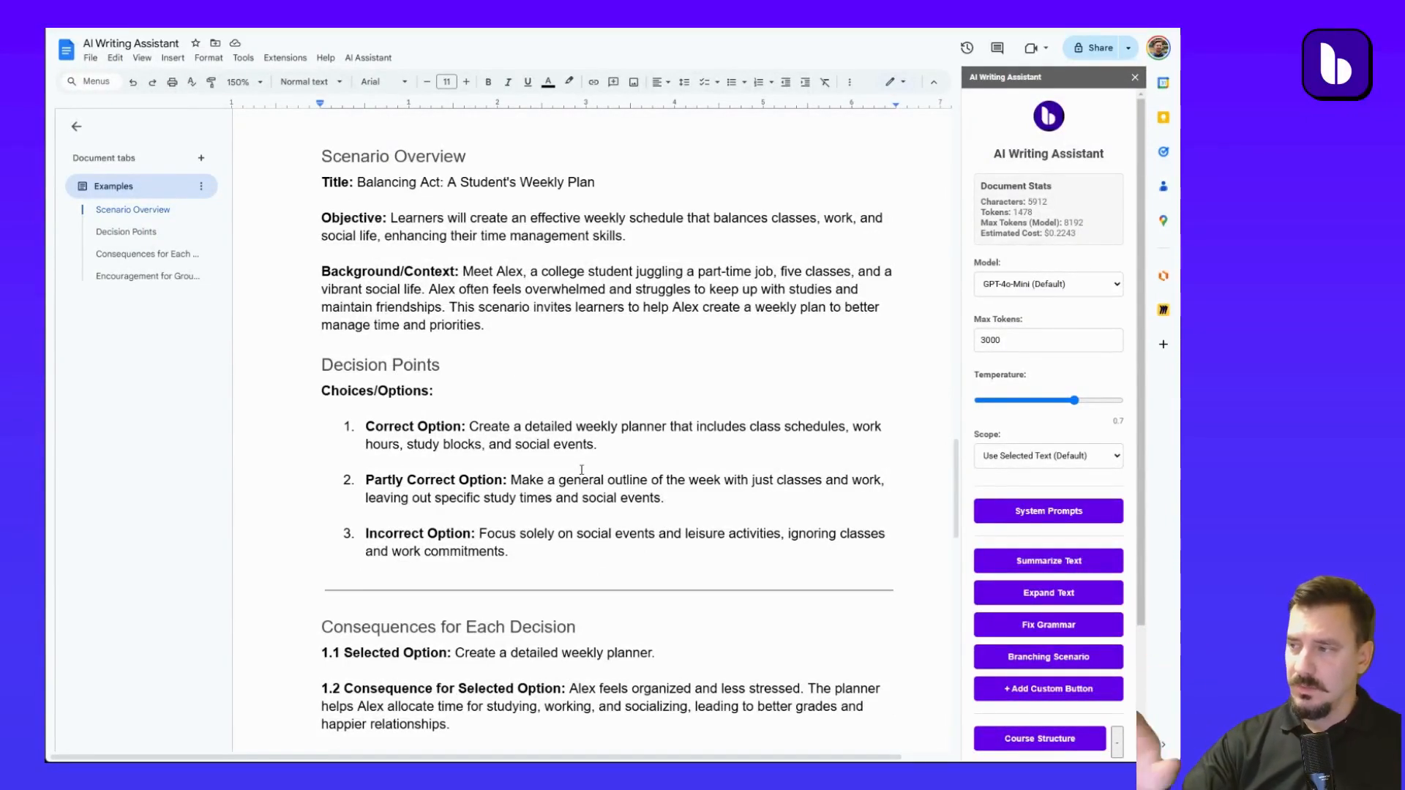
{"action": "scroll", "coordinate": [582, 469], "scroll_direction": "down", "scroll_amount": 3}
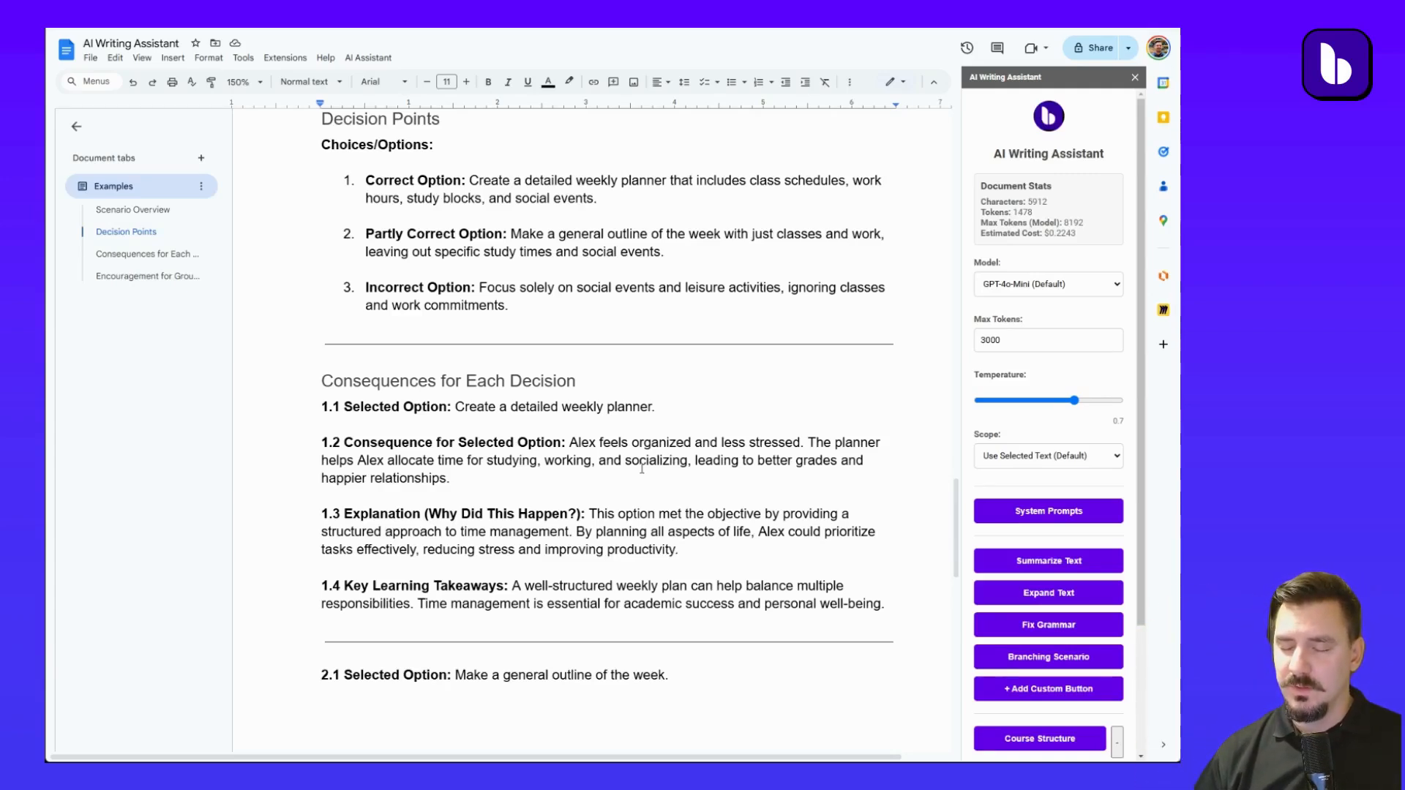
{"action": "scroll", "coordinate": [527, 439], "scroll_direction": "down", "scroll_amount": 3}
{"action": "left_click_drag", "start_coordinate": [333, 401], "coordinate": [546, 404]}
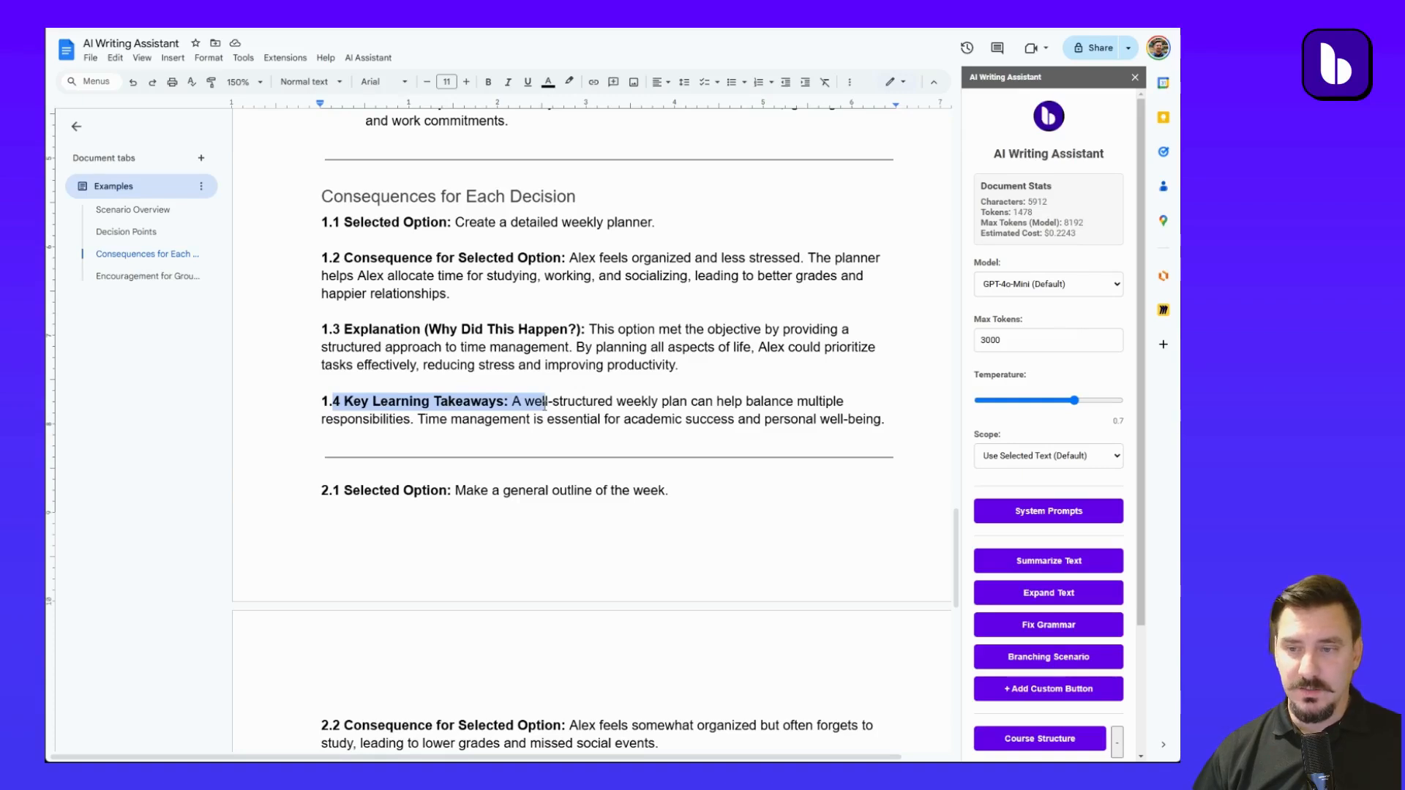
{"action": "scroll", "coordinate": [545, 403], "scroll_direction": "down", "scroll_amount": 1}
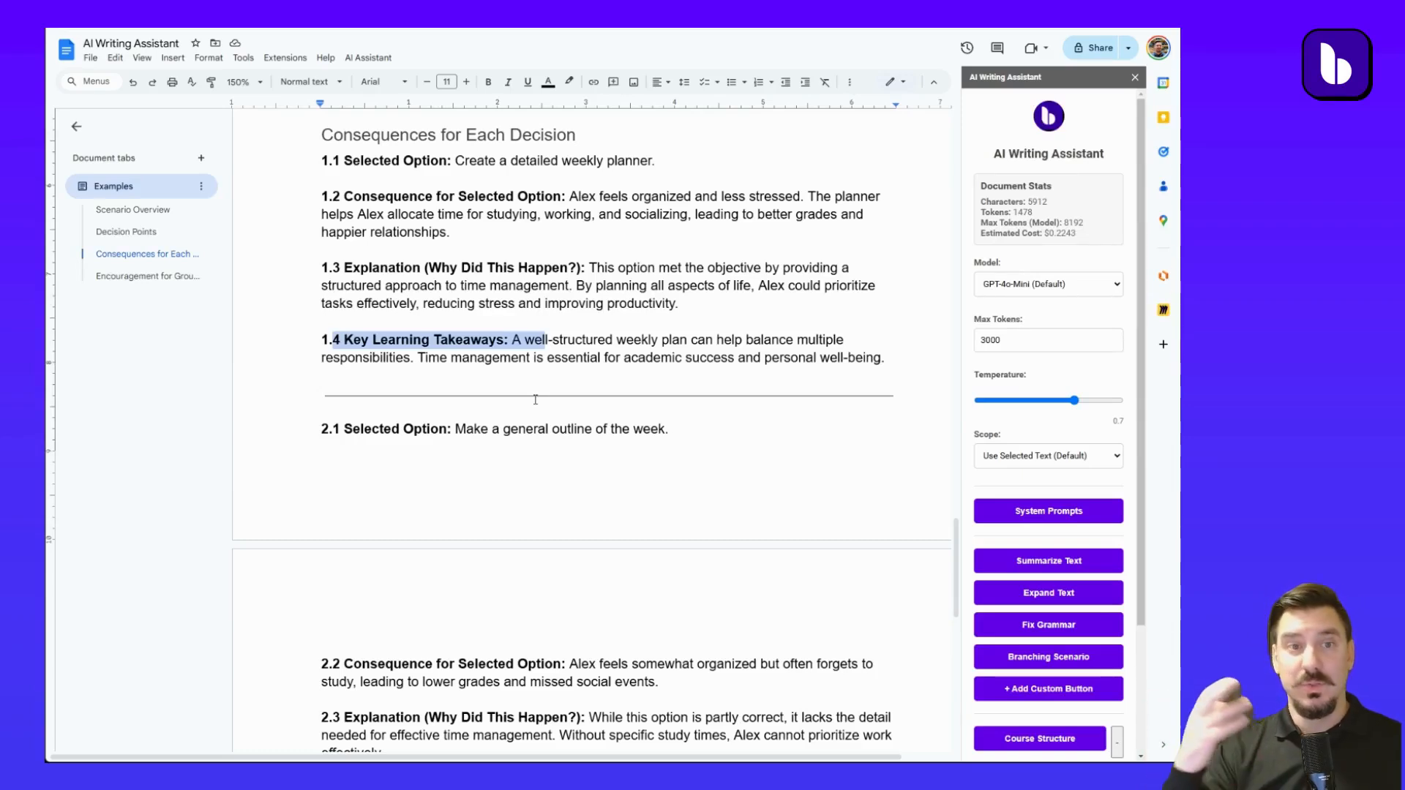
{"action": "scroll", "coordinate": [535, 400], "scroll_direction": "up", "scroll_amount": 3}
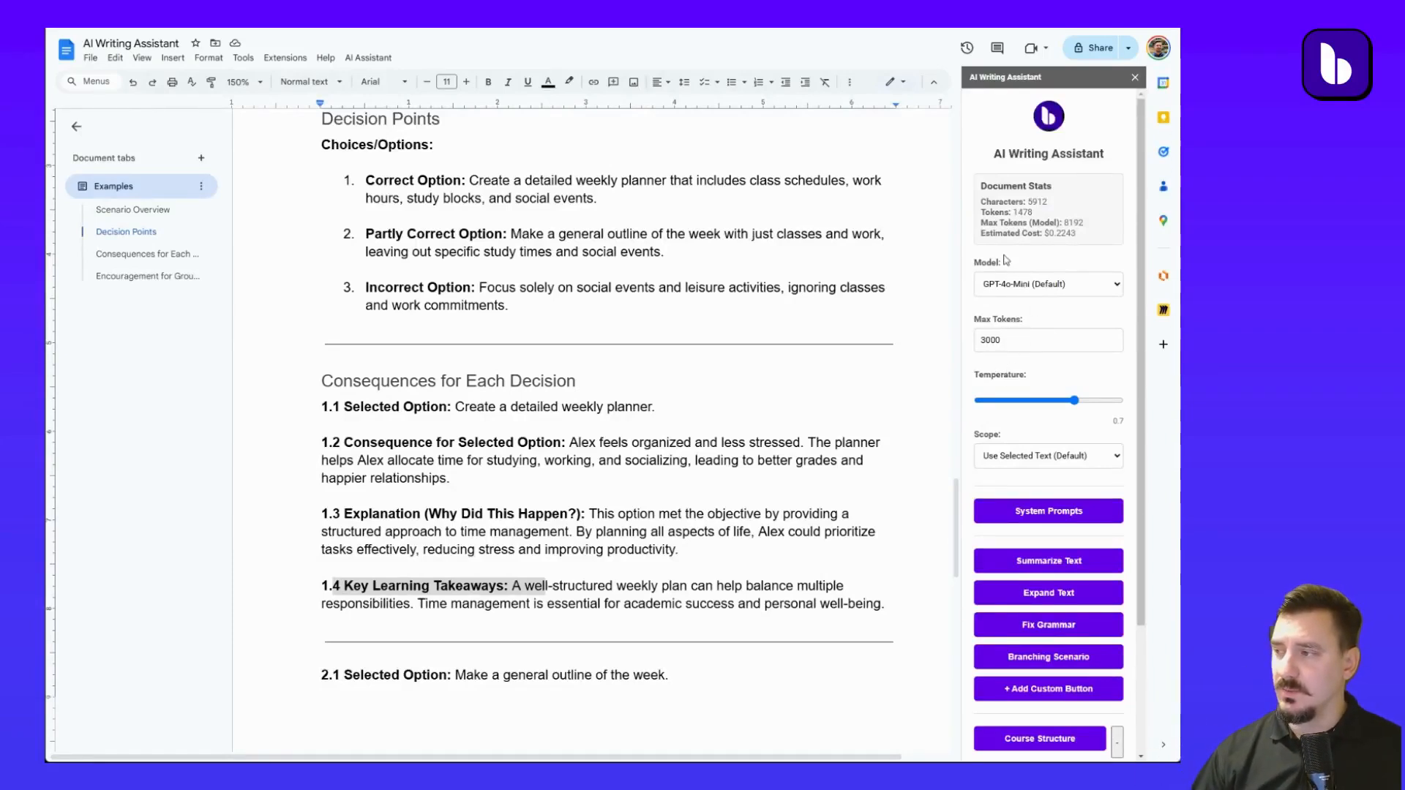
Look over the add-on's document stats, model and max tokens settings, and its custom button and custom prompt options.
{"action": "scroll", "coordinate": [1007, 270], "scroll_direction": "down", "scroll_amount": 1}
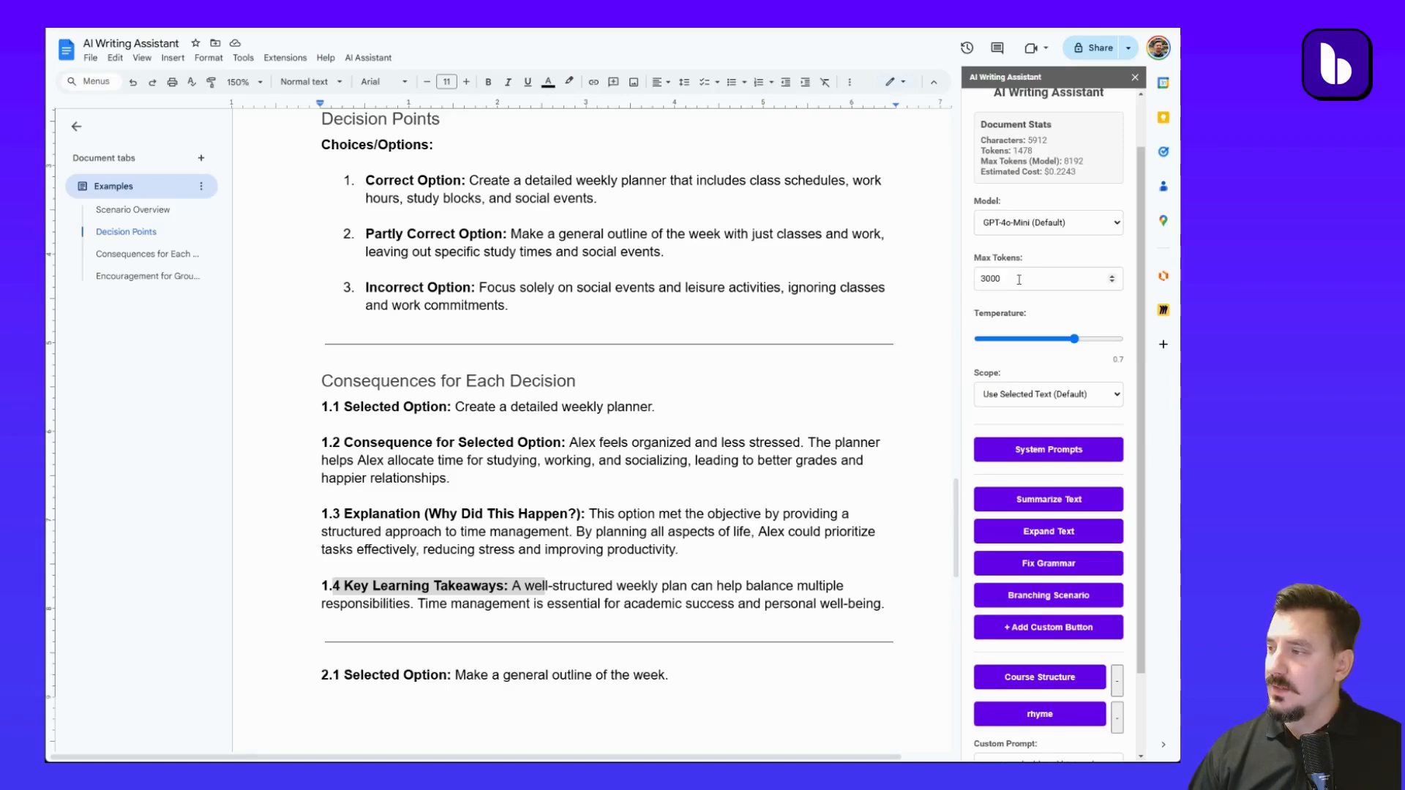
{"action": "scroll", "coordinate": [1019, 271], "scroll_direction": "up", "scroll_amount": 1}
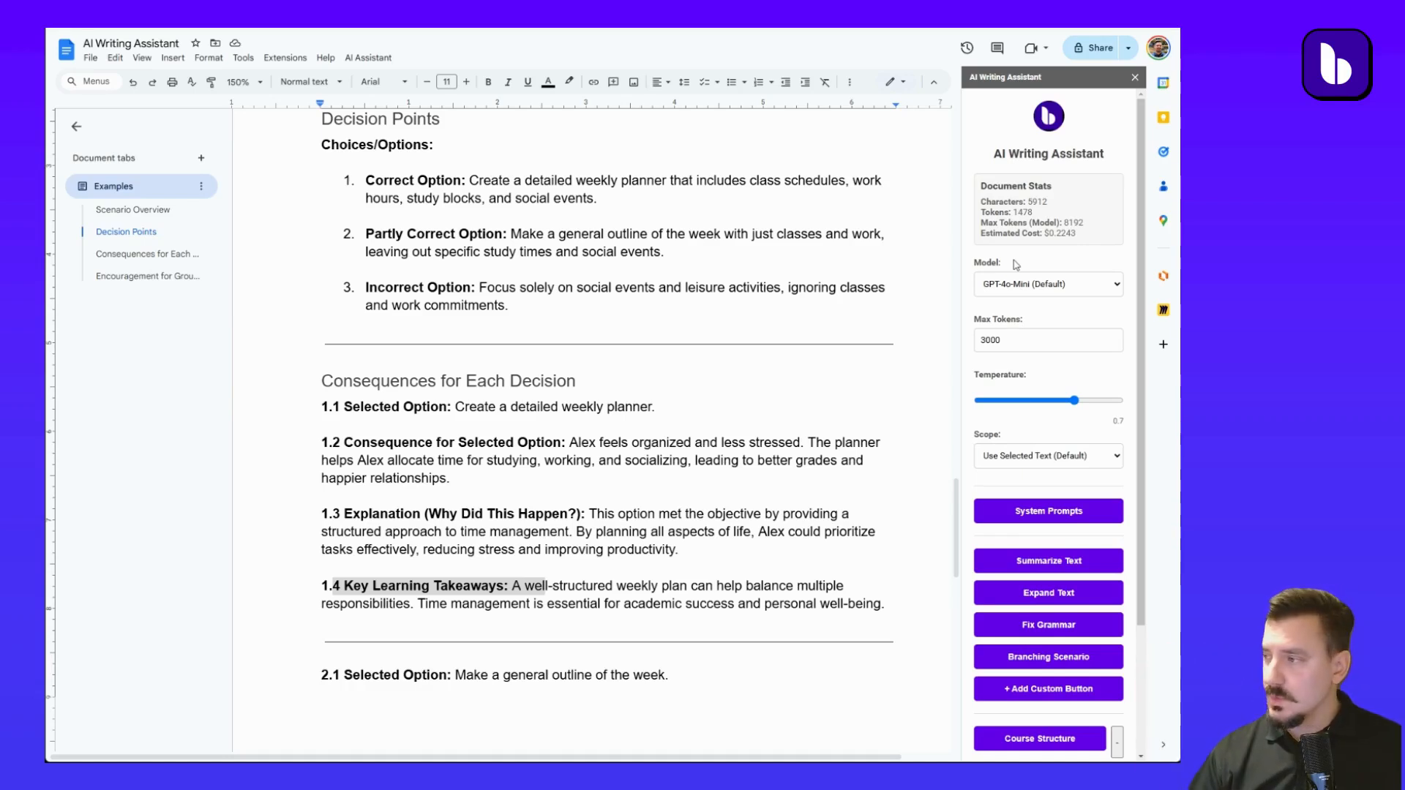
{"action": "left_click_drag", "start_coordinate": [981, 198], "coordinate": [1013, 212]}
{"action": "left_click", "coordinate": [1013, 222]}
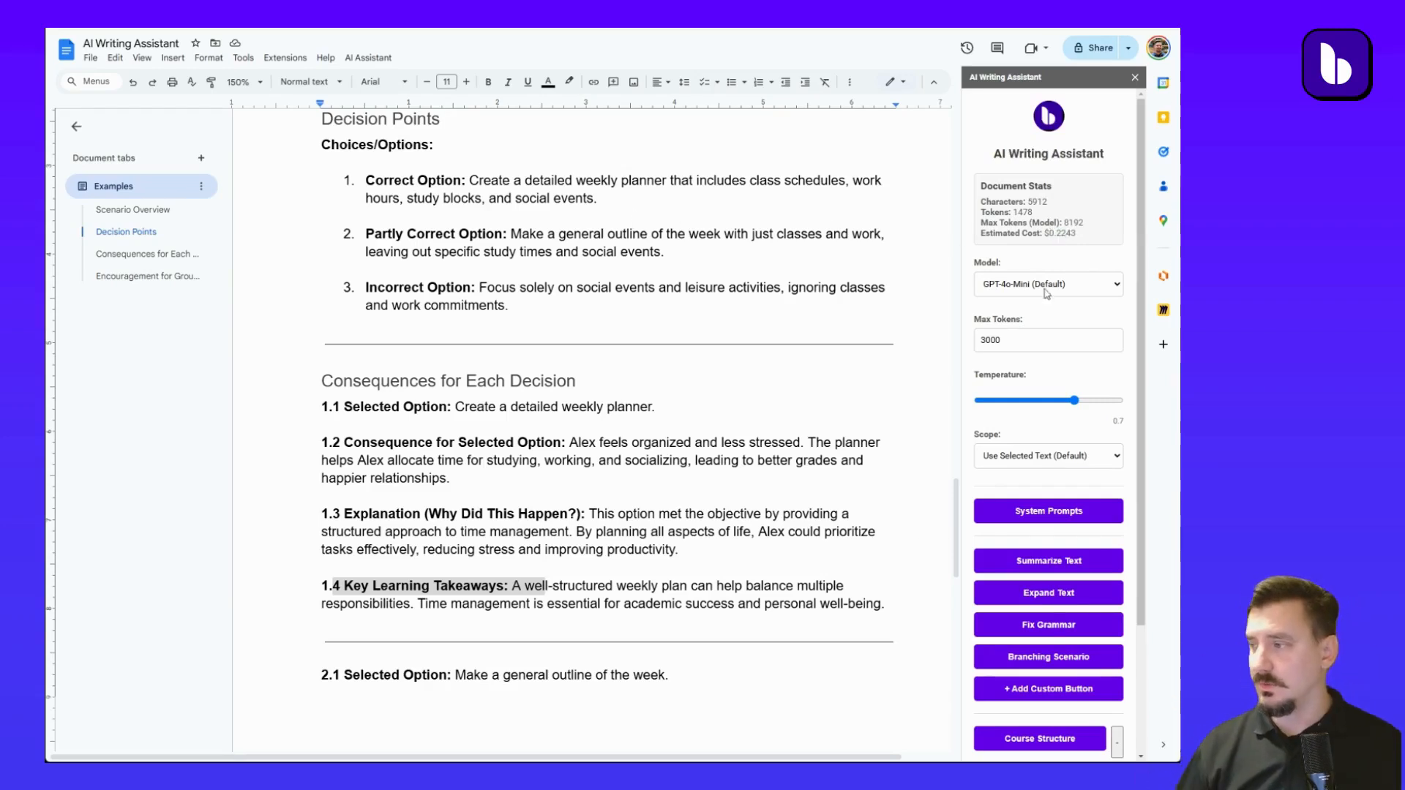
{"action": "double_click", "coordinate": [1021, 340]}
{"action": "scroll", "coordinate": [1021, 344], "scroll_direction": "down", "scroll_amount": 3}
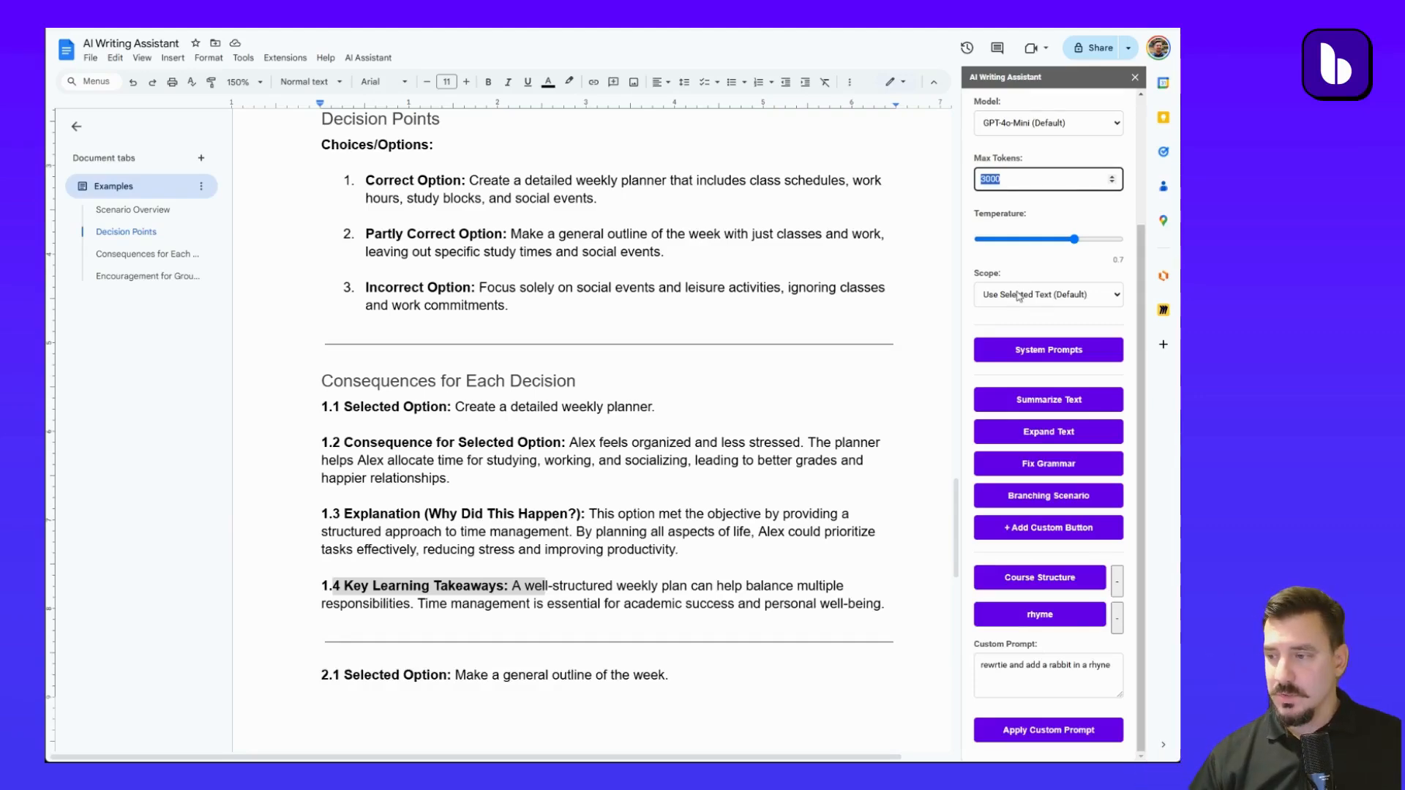
Leave a blank gap after the "Encouragement for Group Discussions" paragraph and enter the placeholder word "Suss".
{"action": "scroll", "coordinate": [417, 479], "scroll_direction": "down", "scroll_amount": 15}
{"action": "left_click", "coordinate": [417, 480]}
{"action": "key", "text": "Return"}
{"action": "key", "text": "Return"}
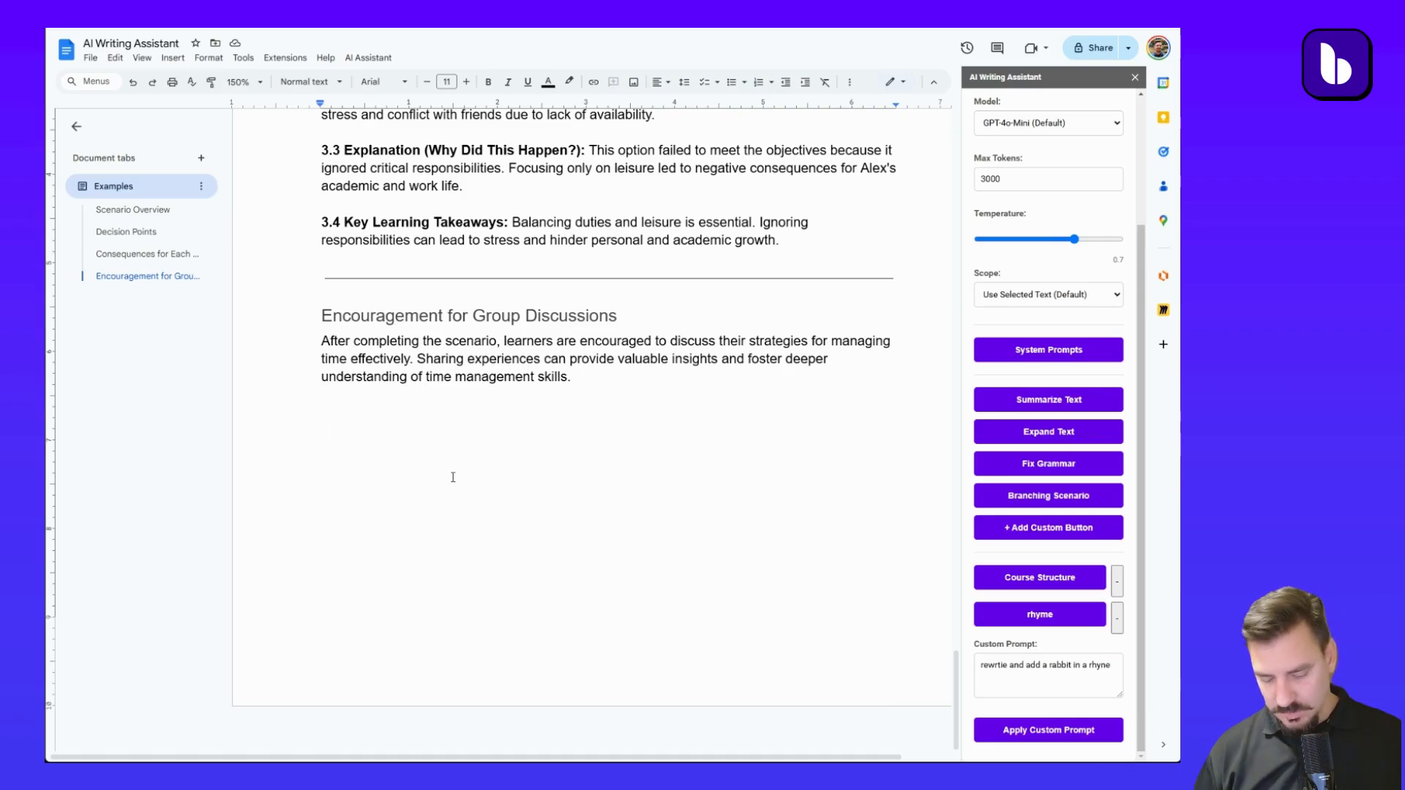
{"action": "type", "text": "Summm"}
{"action": "key", "text": "BackSpace"}
{"action": "type", "text": "a"}
{"action": "key", "text": "BackSpace"}
{"action": "key", "text": "BackSpace"}
{"action": "key", "text": "BackSpace"}
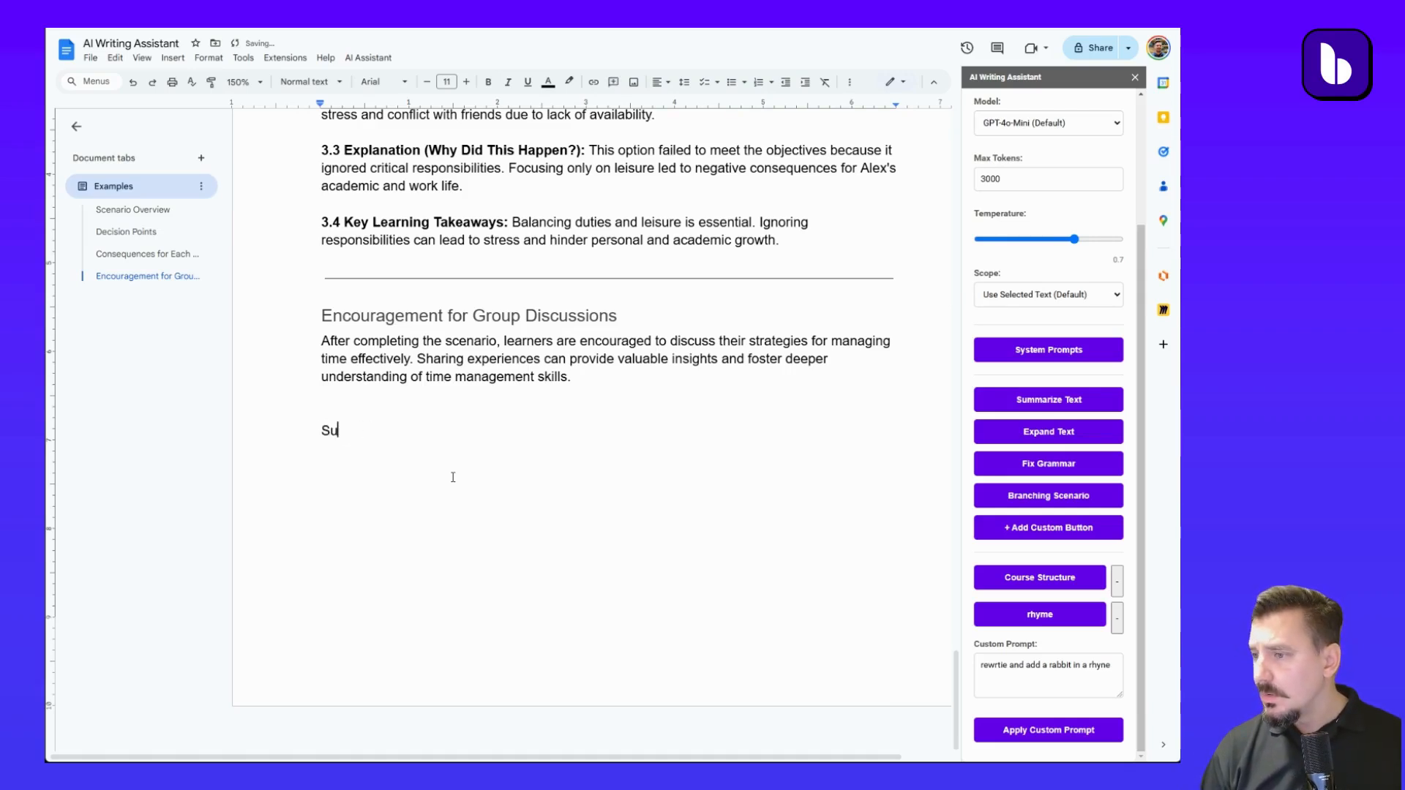
{"action": "type", "text": "ss"}
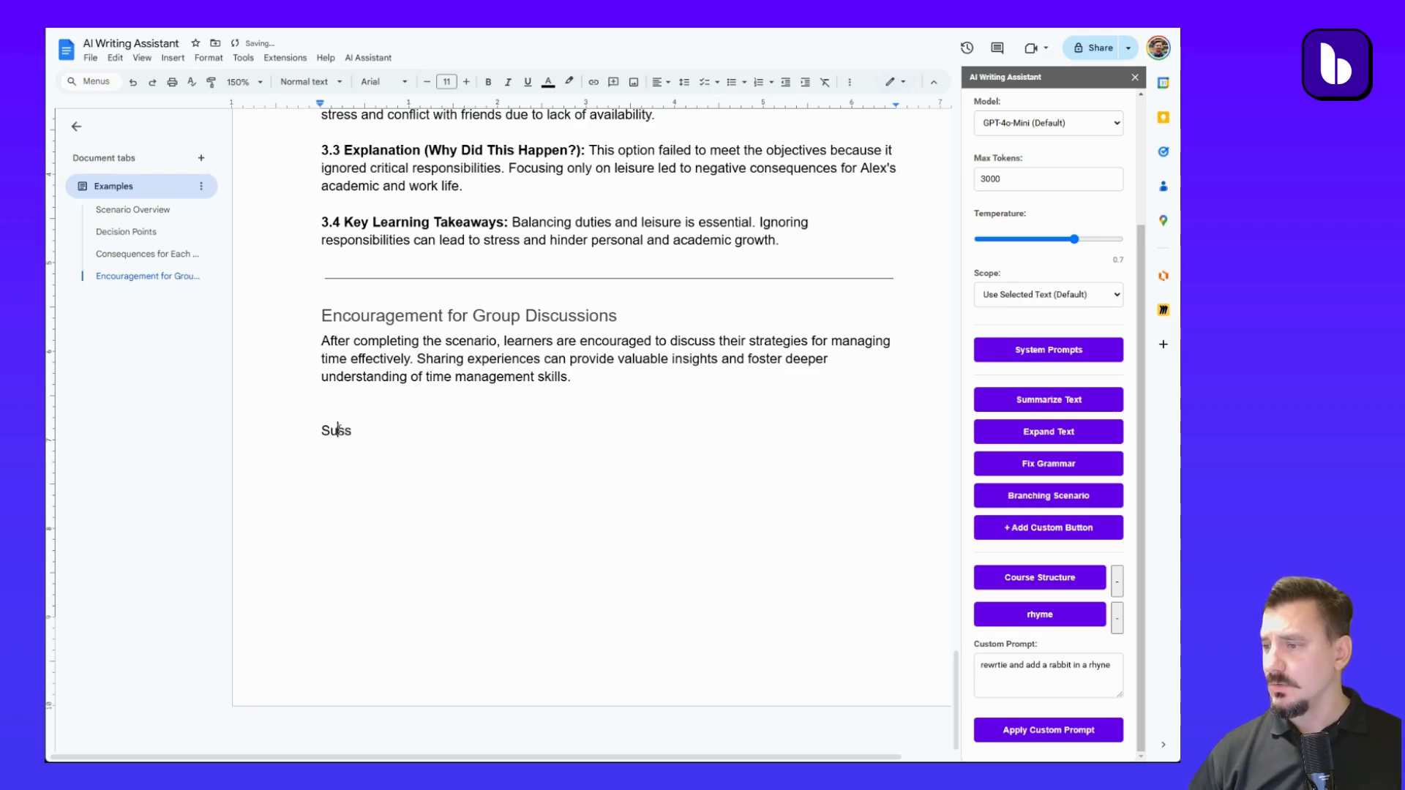
With "Suss" selected, set the scope to Use Whole Document, summarize the text and insert the summary beneath the placeholder.
{"action": "double_click", "coordinate": [361, 436]}
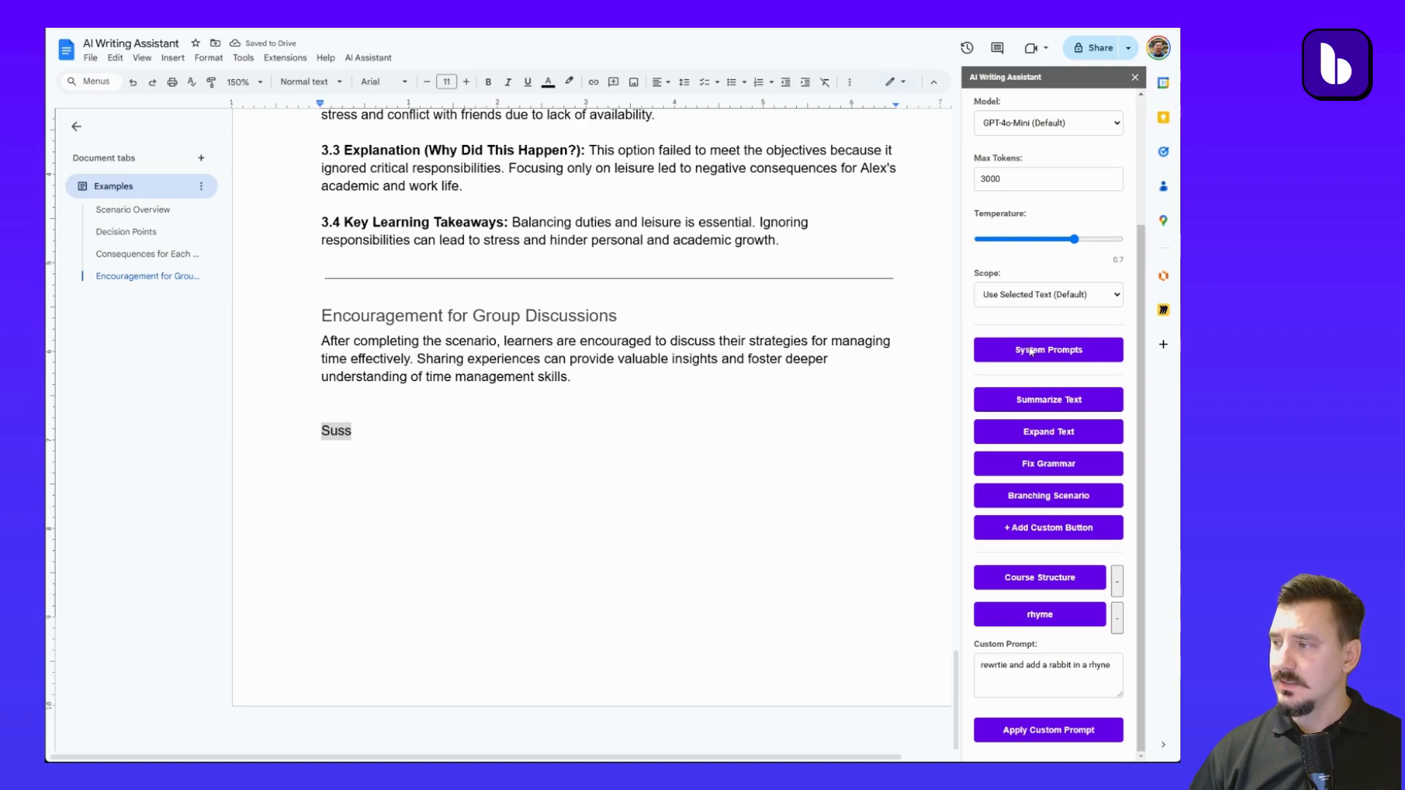
{"action": "left_click", "coordinate": [1028, 340]}
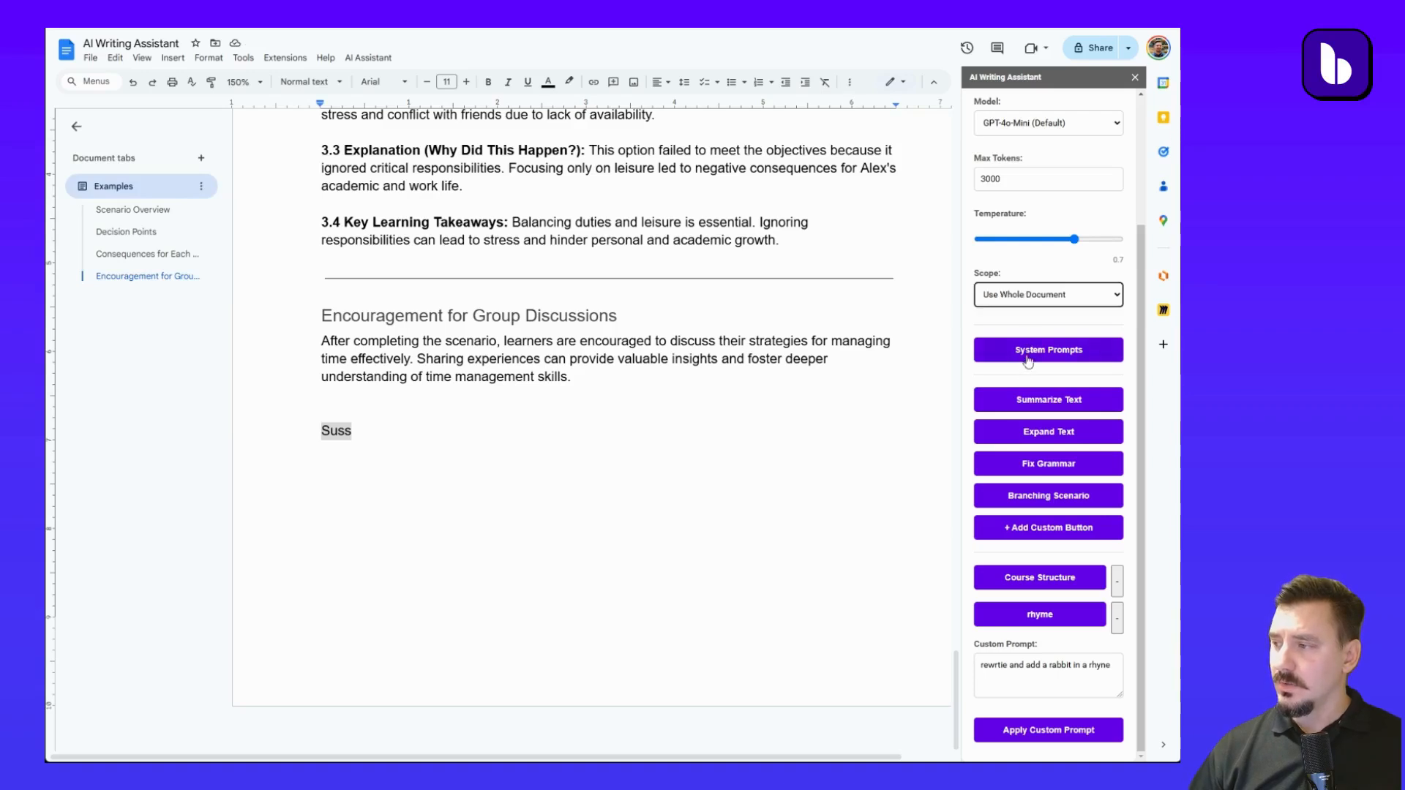
{"action": "left_click", "coordinate": [1041, 406]}
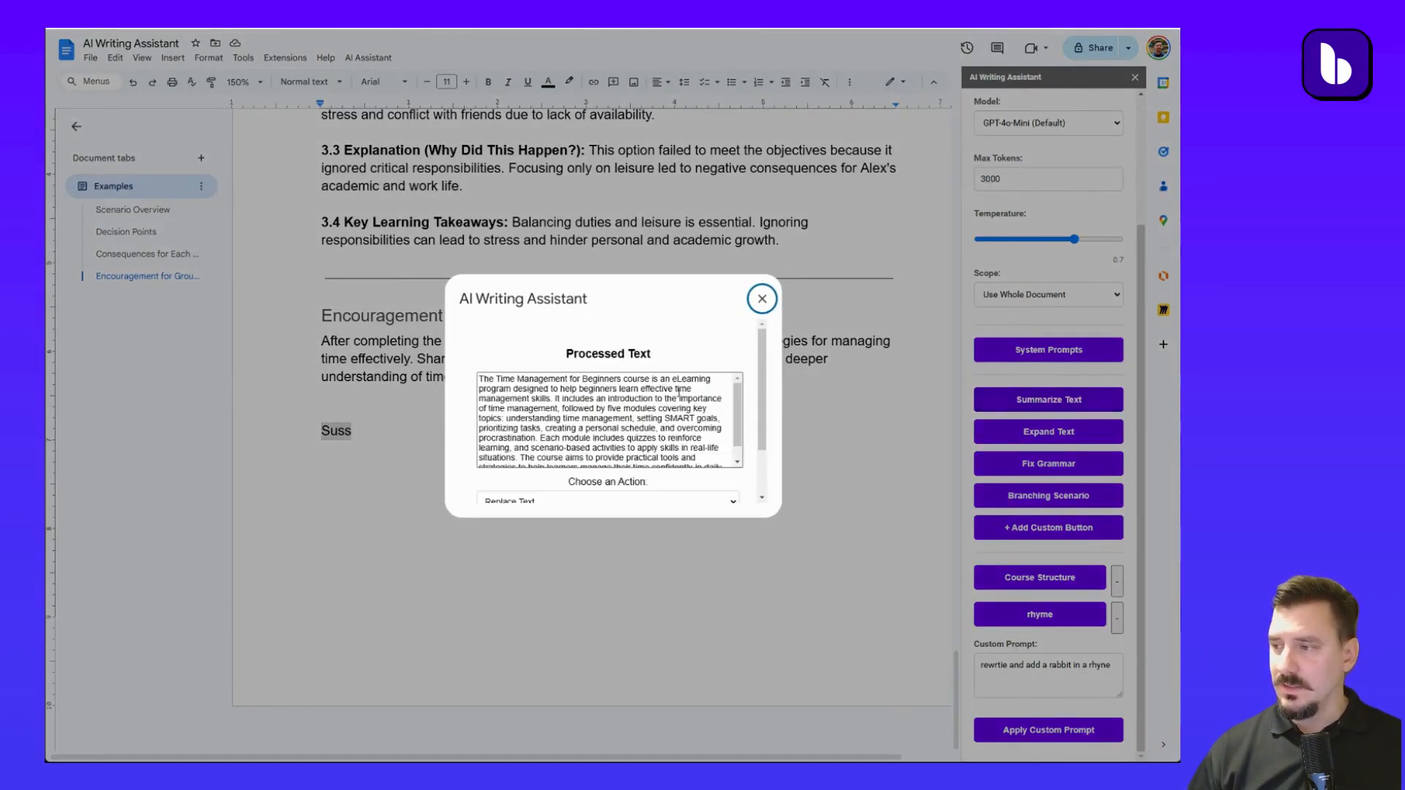
{"action": "scroll", "coordinate": [586, 439], "scroll_direction": "down", "scroll_amount": 2}
{"action": "scroll", "coordinate": [552, 494], "scroll_direction": "down", "scroll_amount": 1}
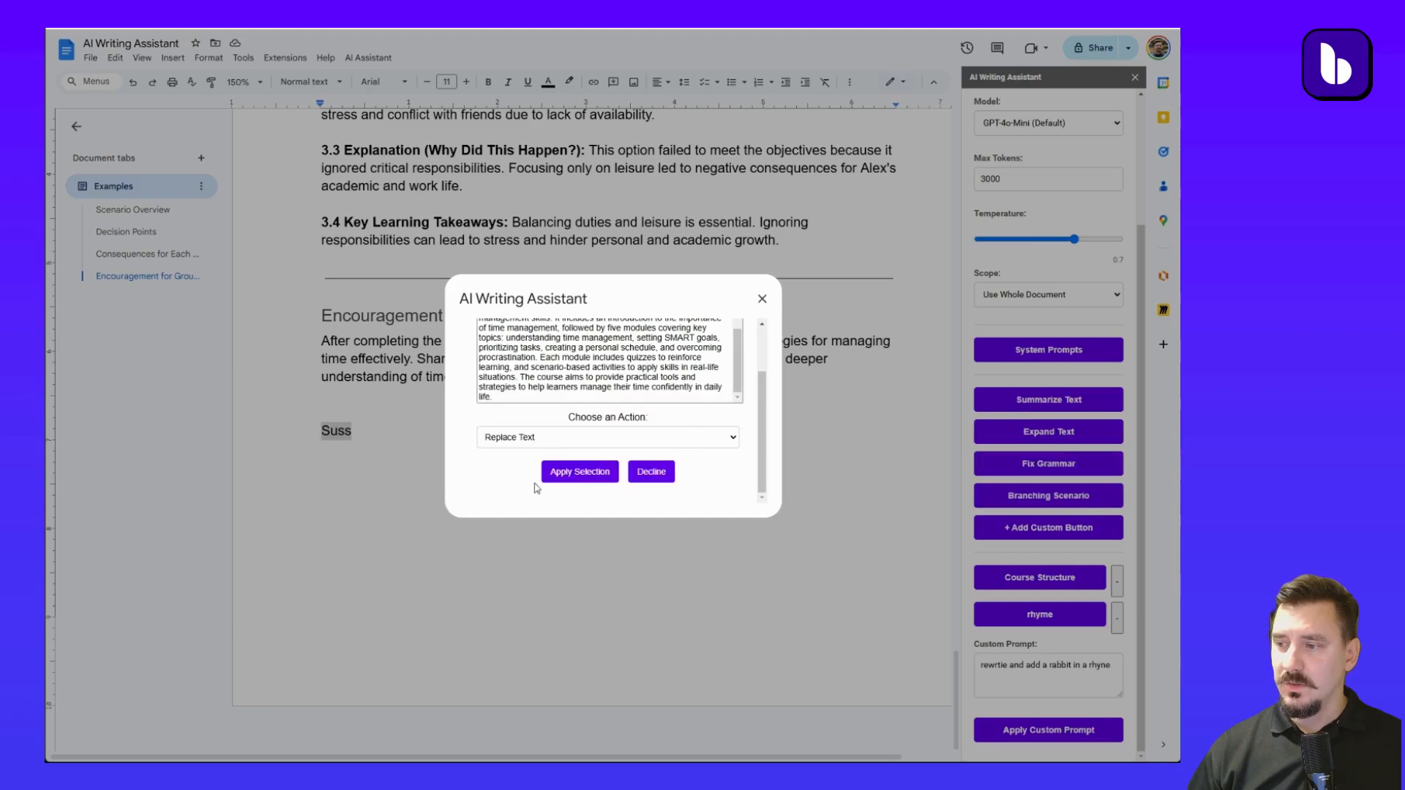
{"action": "left_click", "coordinate": [537, 480]}
{"action": "left_click", "coordinate": [570, 481]}
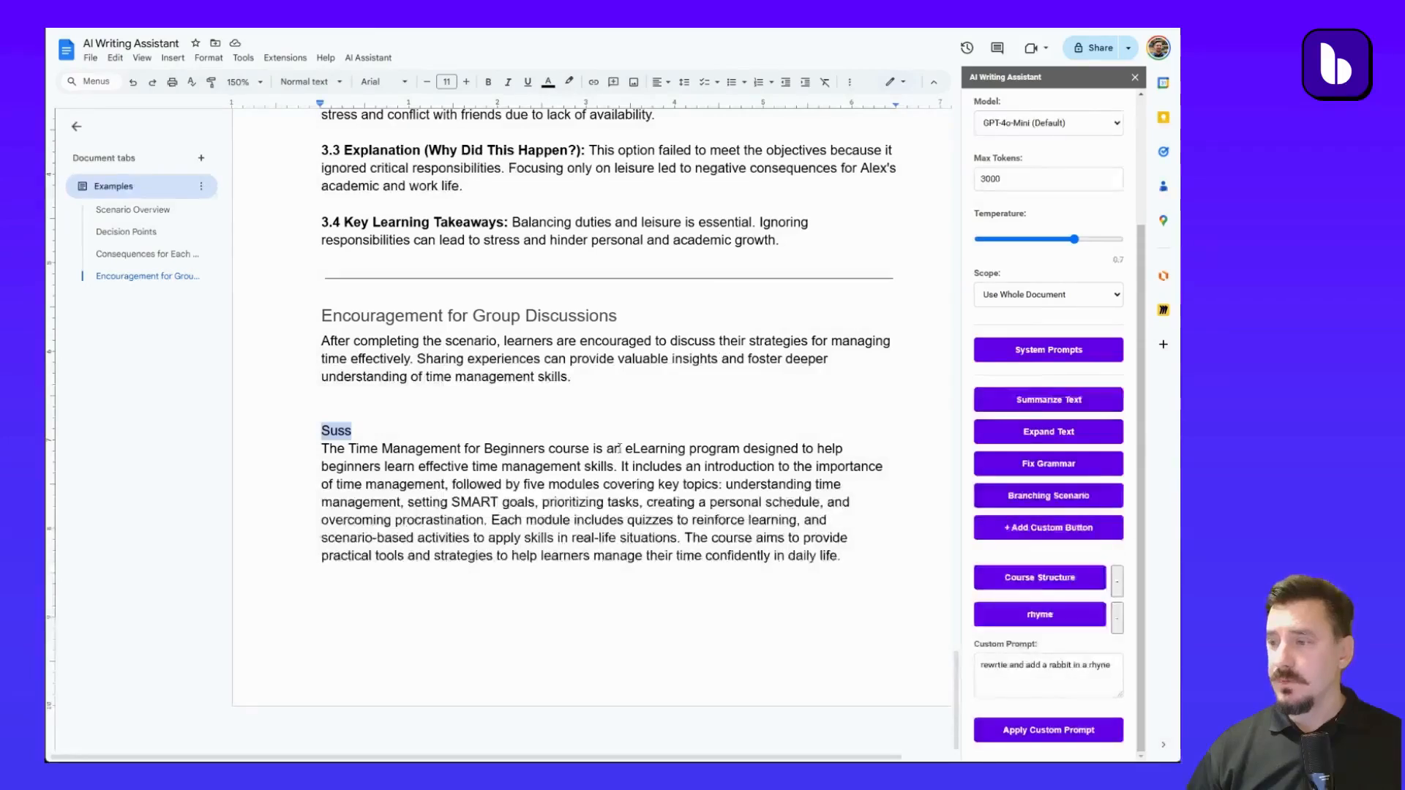
{"action": "left_click", "coordinate": [576, 484]}
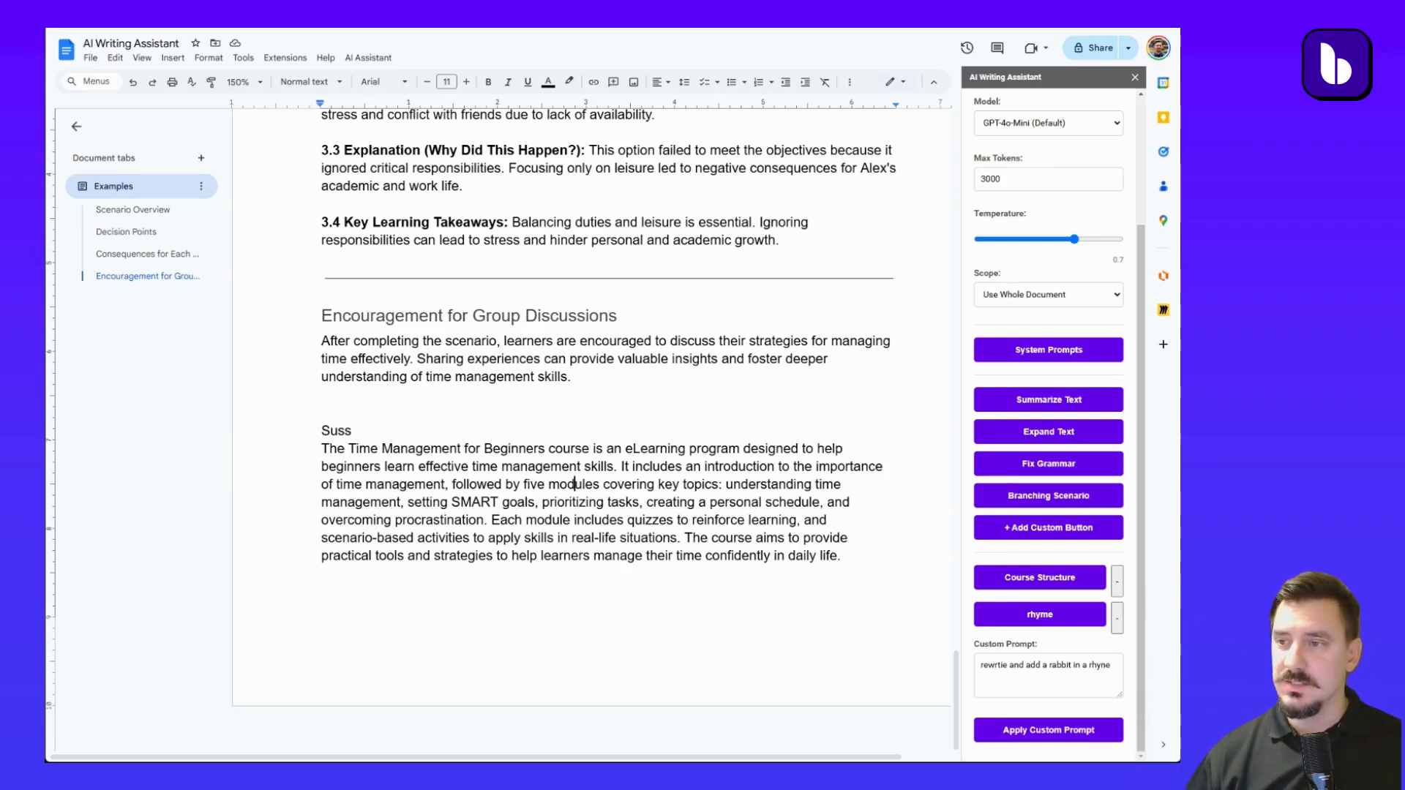
Add a second document tab containing "asda", summarize that text, and dismiss the result without applying it.
{"action": "left_click", "coordinate": [201, 158]}
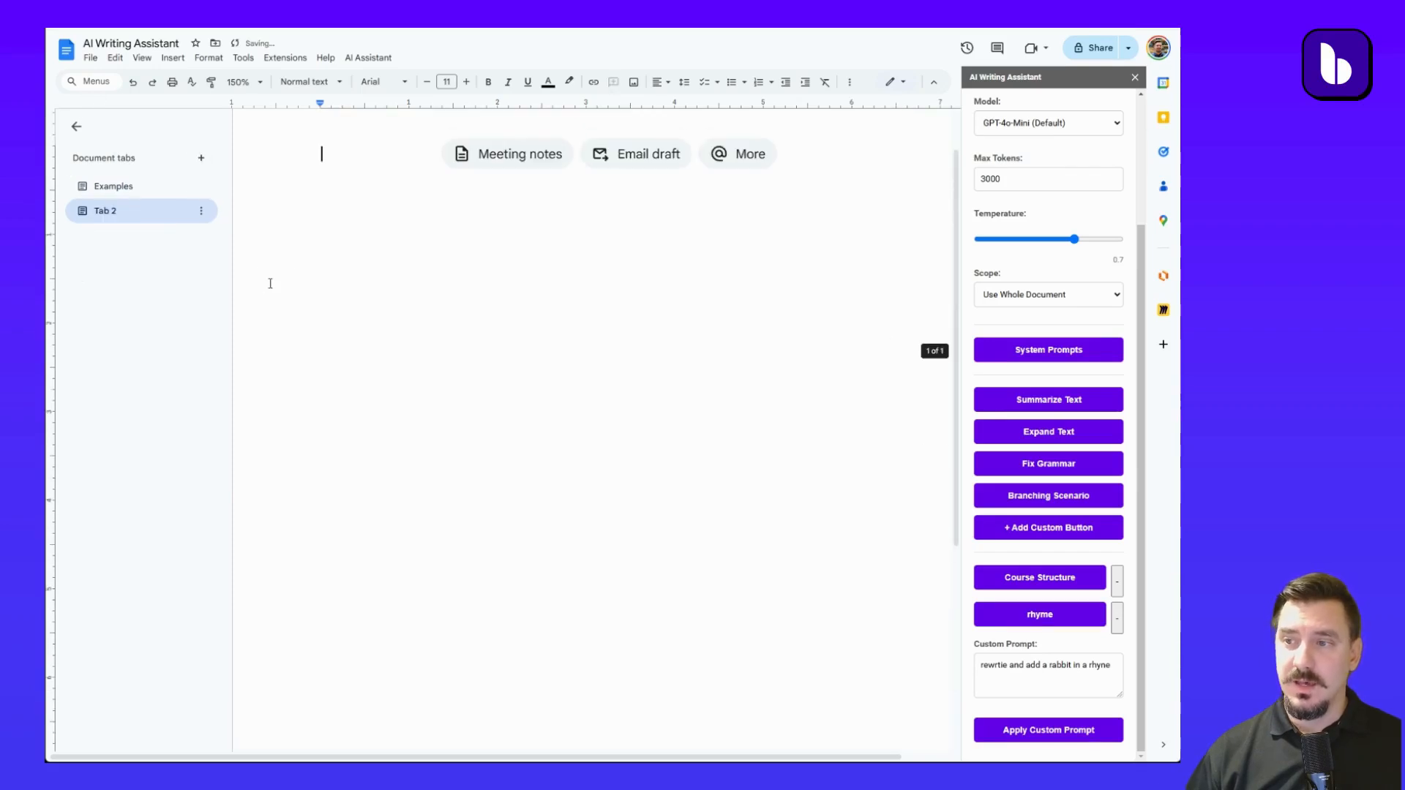
{"action": "type", "text": "asda"}
{"action": "key", "text": "ctrl+a"}
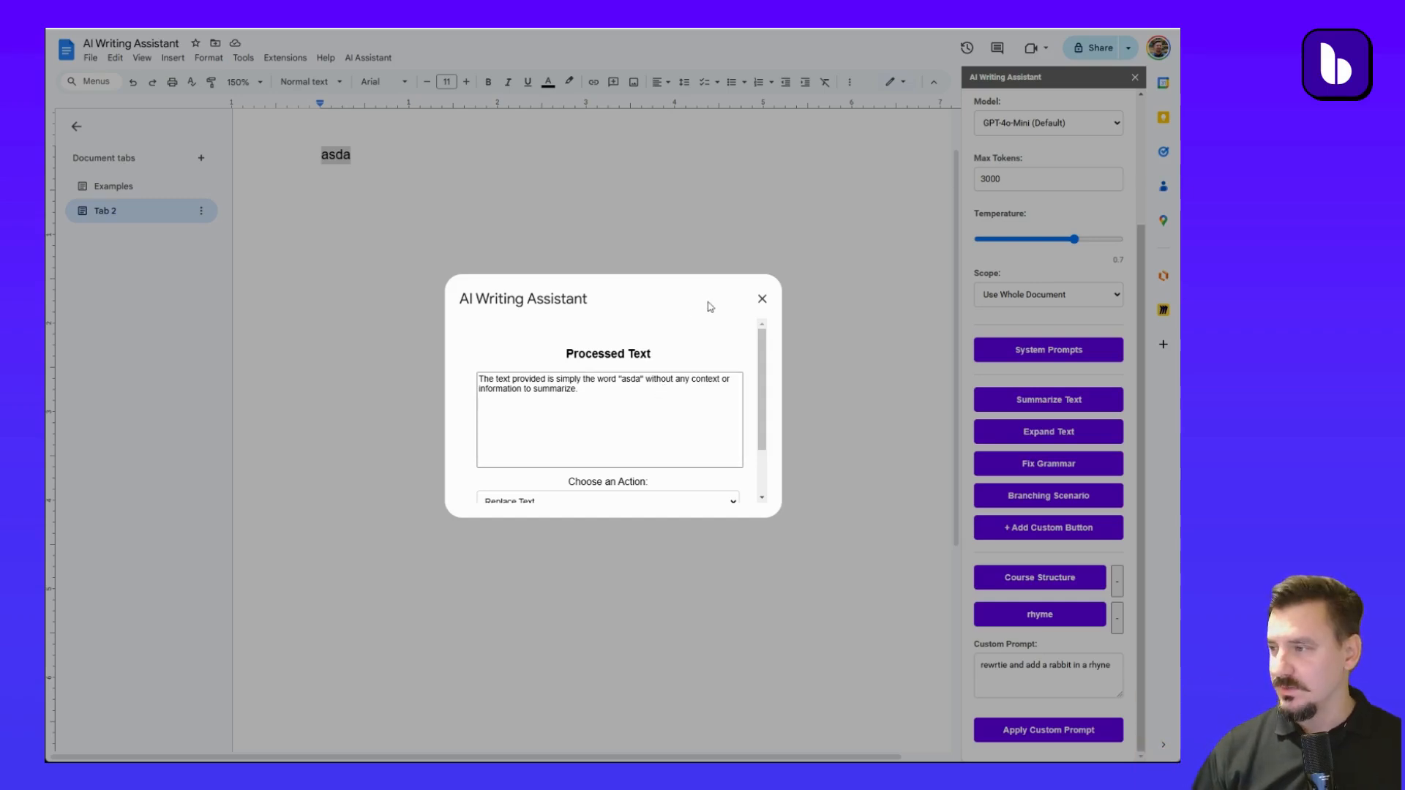
{"action": "left_click", "coordinate": [761, 299]}
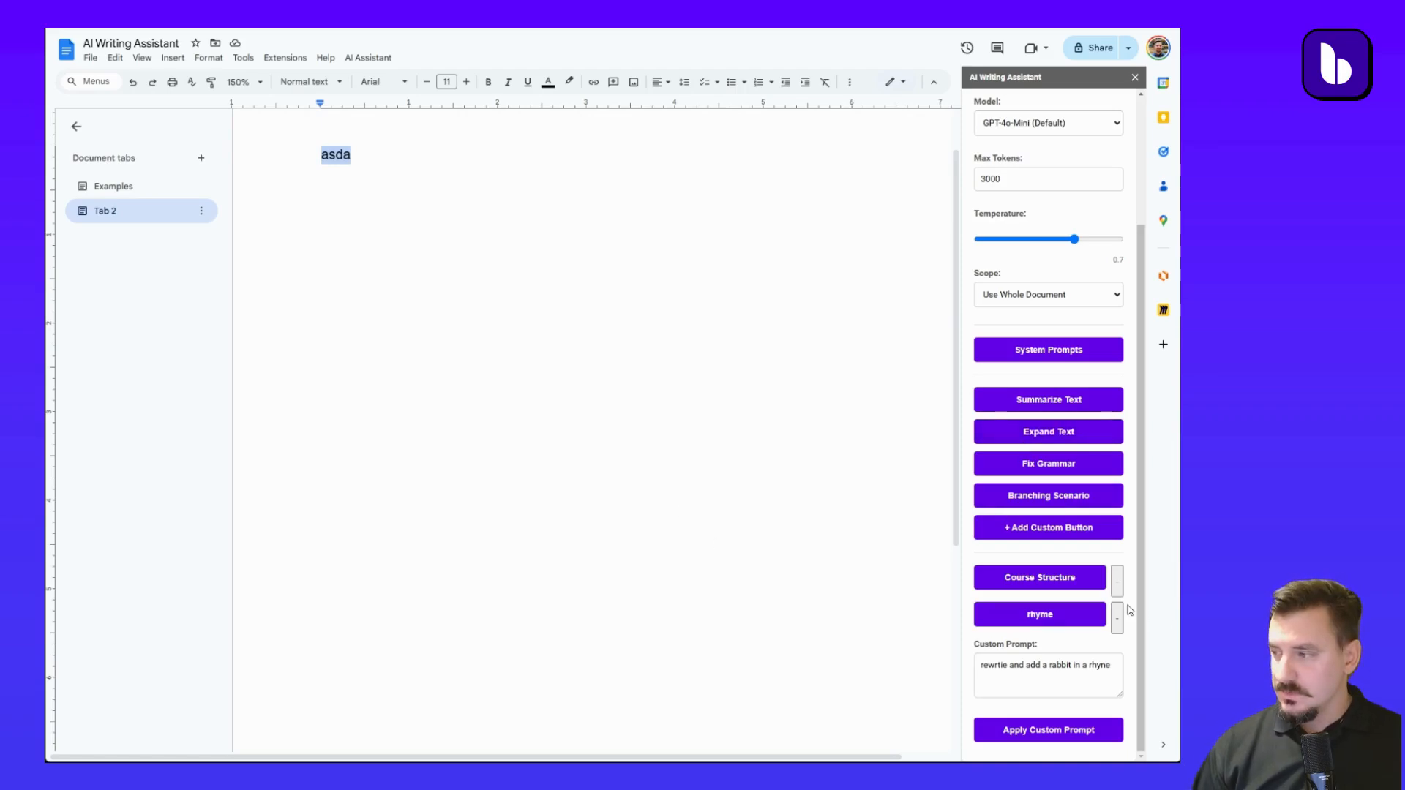
Return to the Examples tab and examine the custom button form's name, action and descriptive prompt fields, closing it without saving.
{"action": "left_click", "coordinate": [1014, 536]}
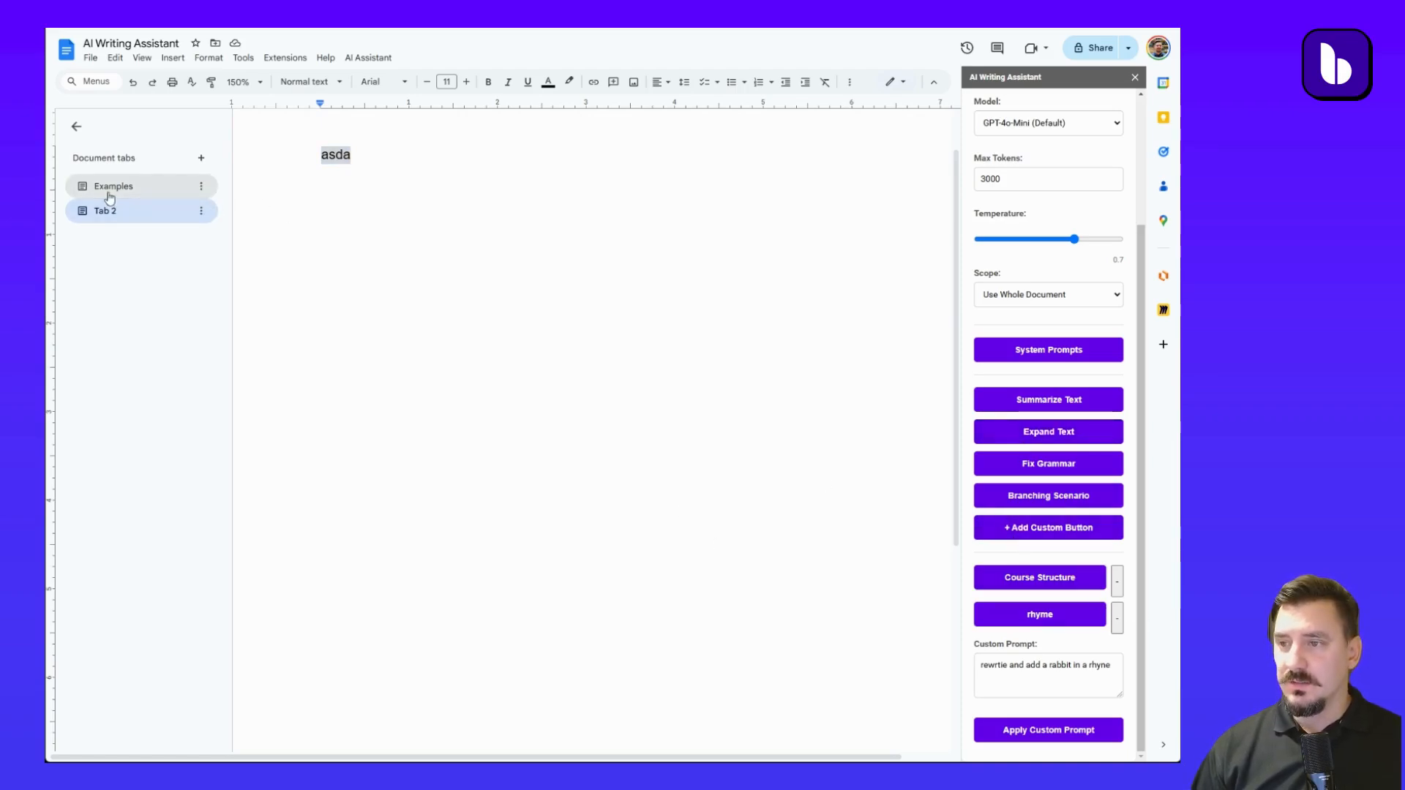
{"action": "left_click", "coordinate": [106, 189]}
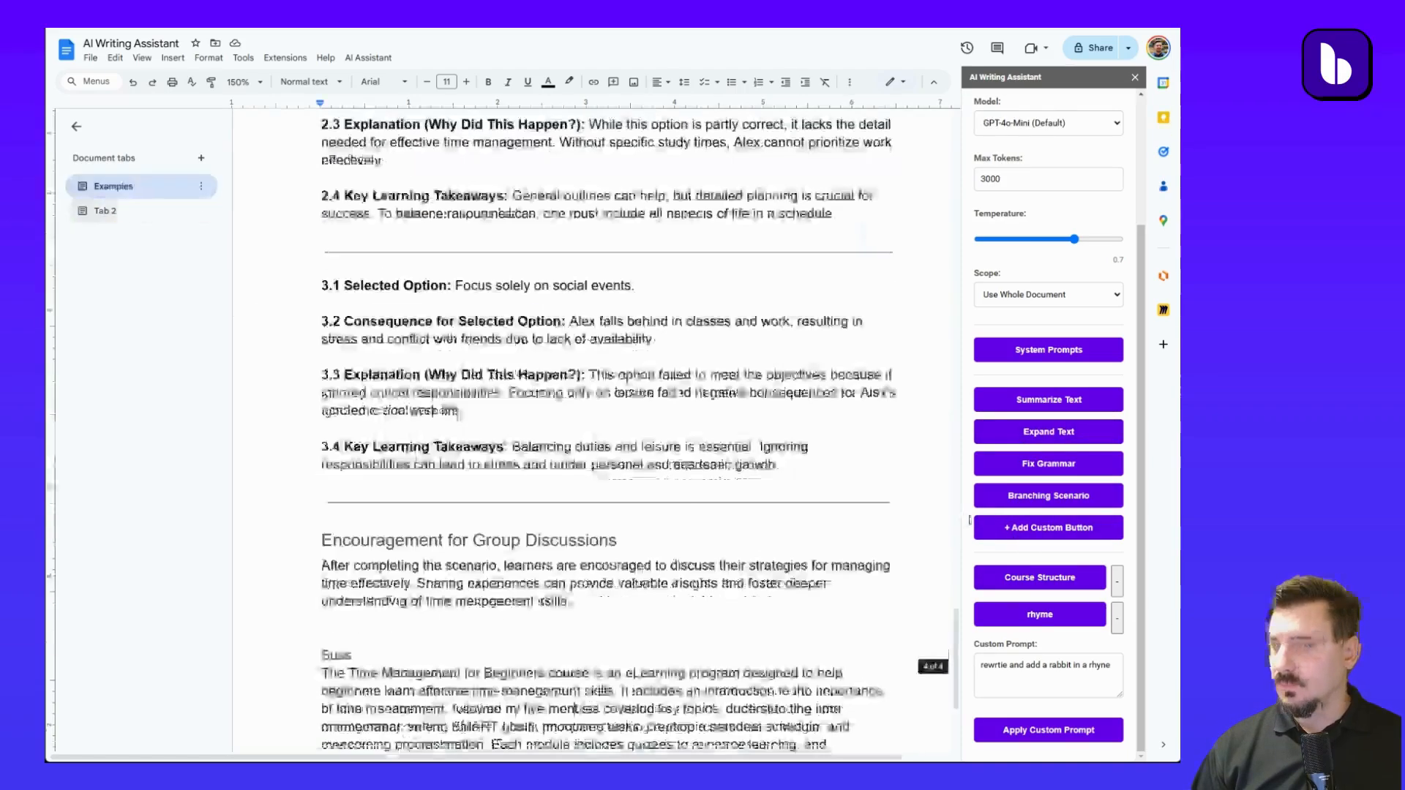
{"action": "left_click", "coordinate": [1032, 533]}
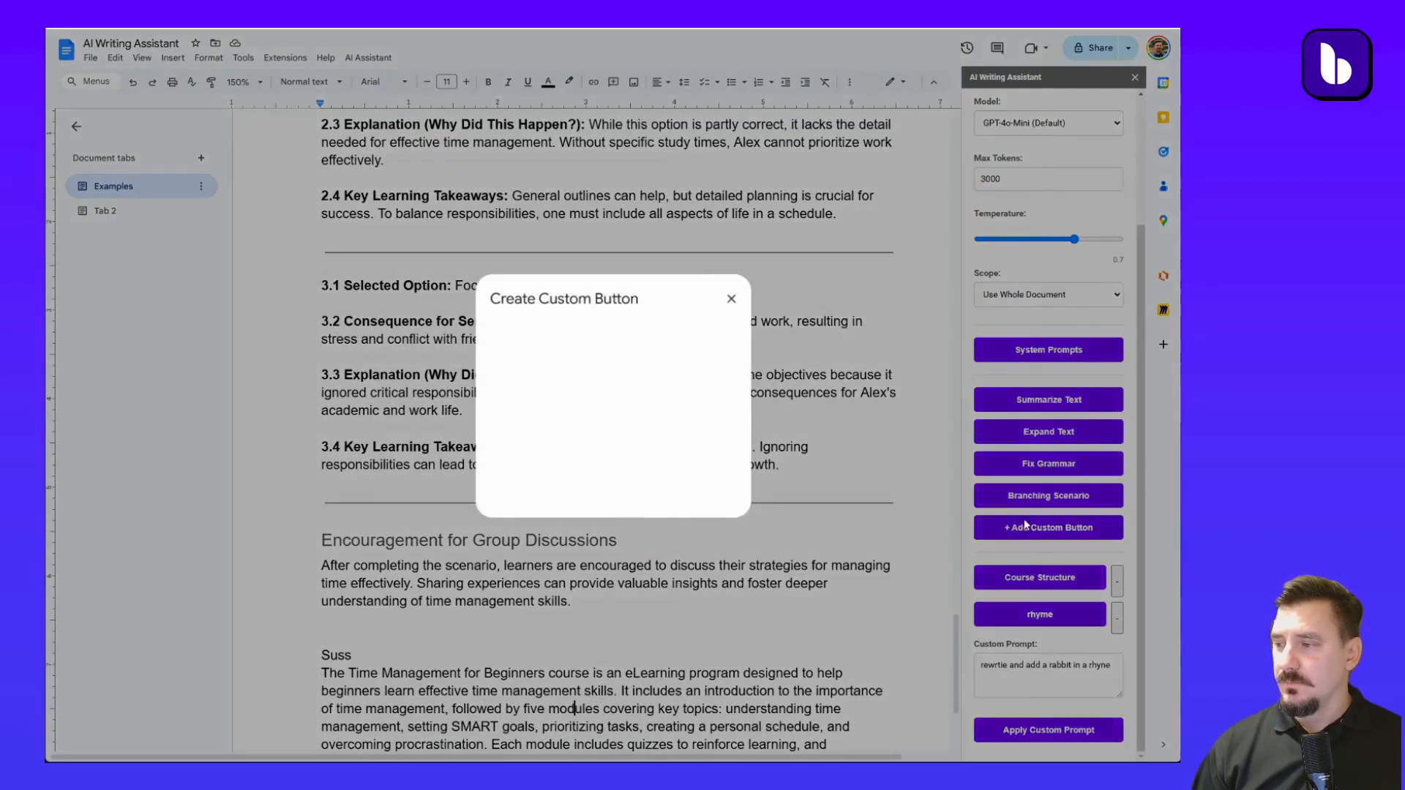
{"action": "left_click", "coordinate": [538, 399]}
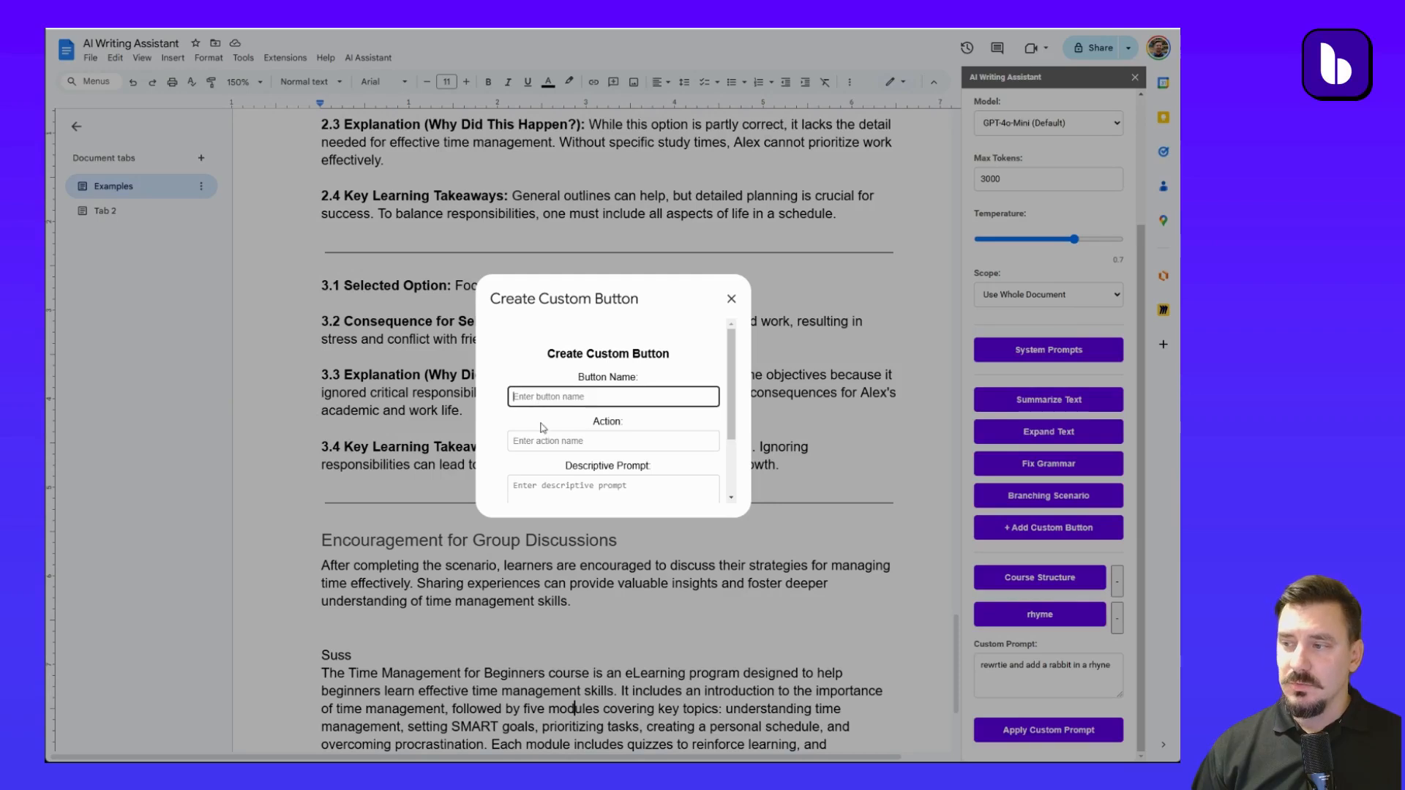
{"action": "left_click", "coordinate": [540, 443]}
{"action": "scroll", "coordinate": [563, 366], "scroll_direction": "down", "scroll_amount": 1}
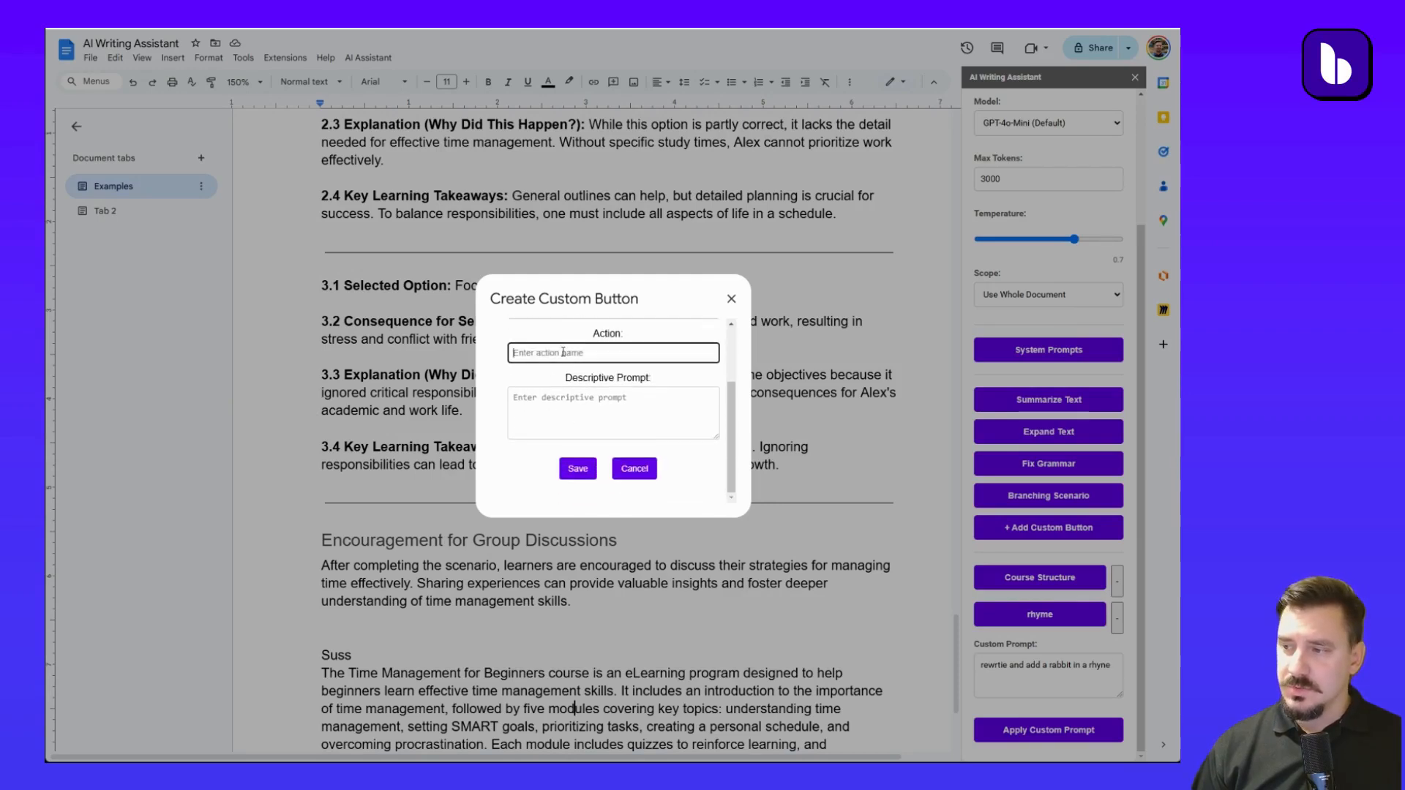
{"action": "left_click", "coordinate": [554, 396]}
{"action": "left_click", "coordinate": [648, 474]}
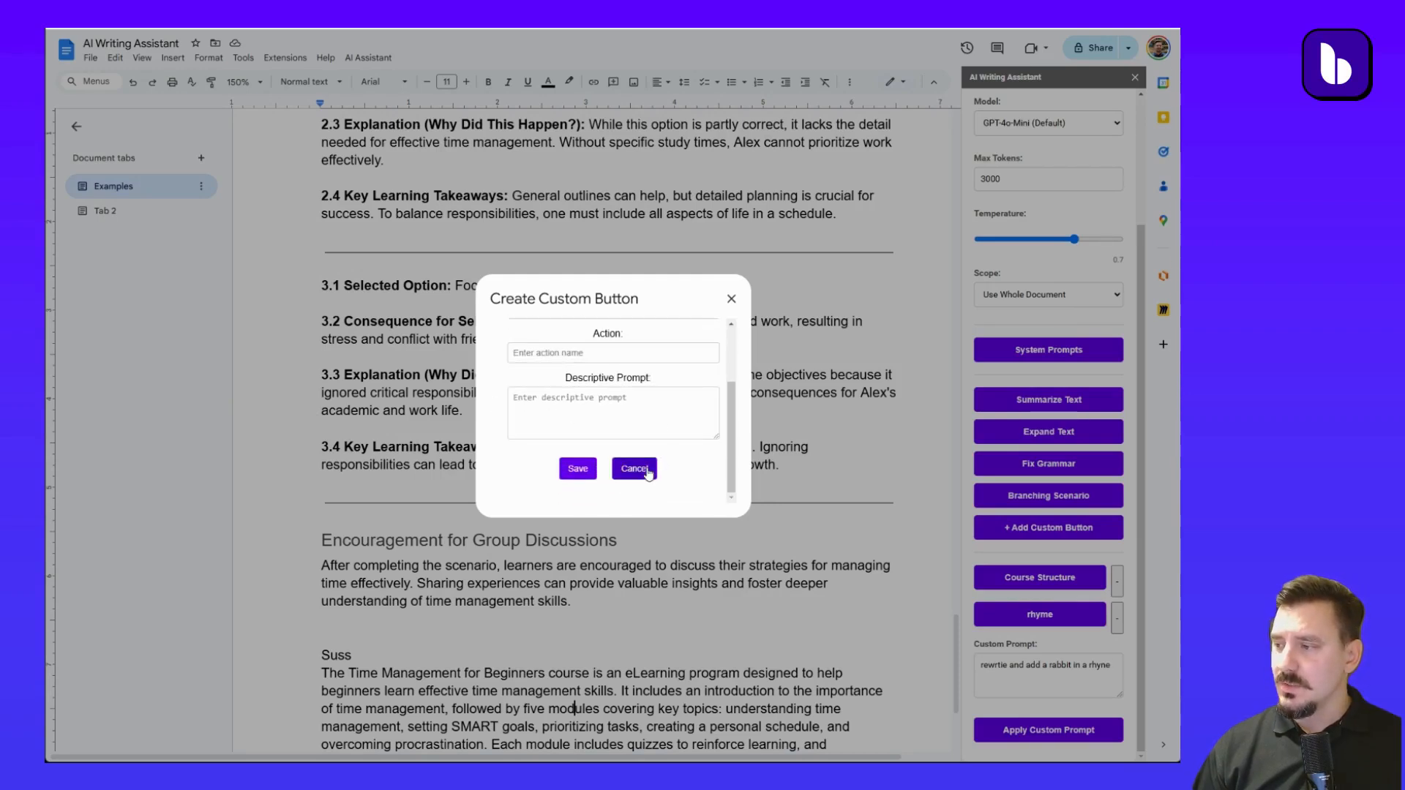
{"action": "left_click", "coordinate": [731, 298]}
Select the summary paragraph beneath "Suss" and run the custom rhyme action with the whole document as scope.
{"action": "scroll", "coordinate": [512, 439], "scroll_direction": "down", "scroll_amount": 3}
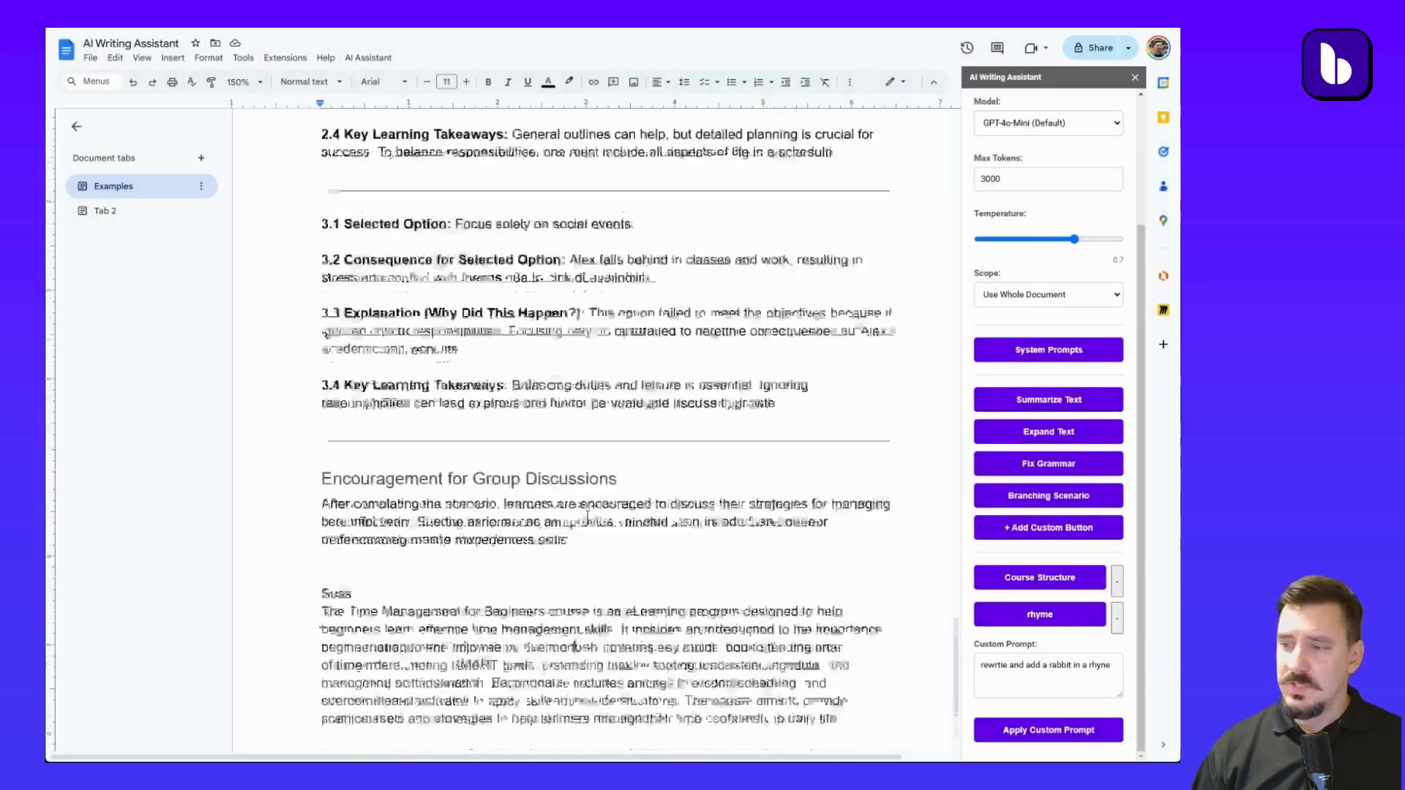
{"action": "left_click_drag", "start_coordinate": [843, 598], "coordinate": [291, 494]}
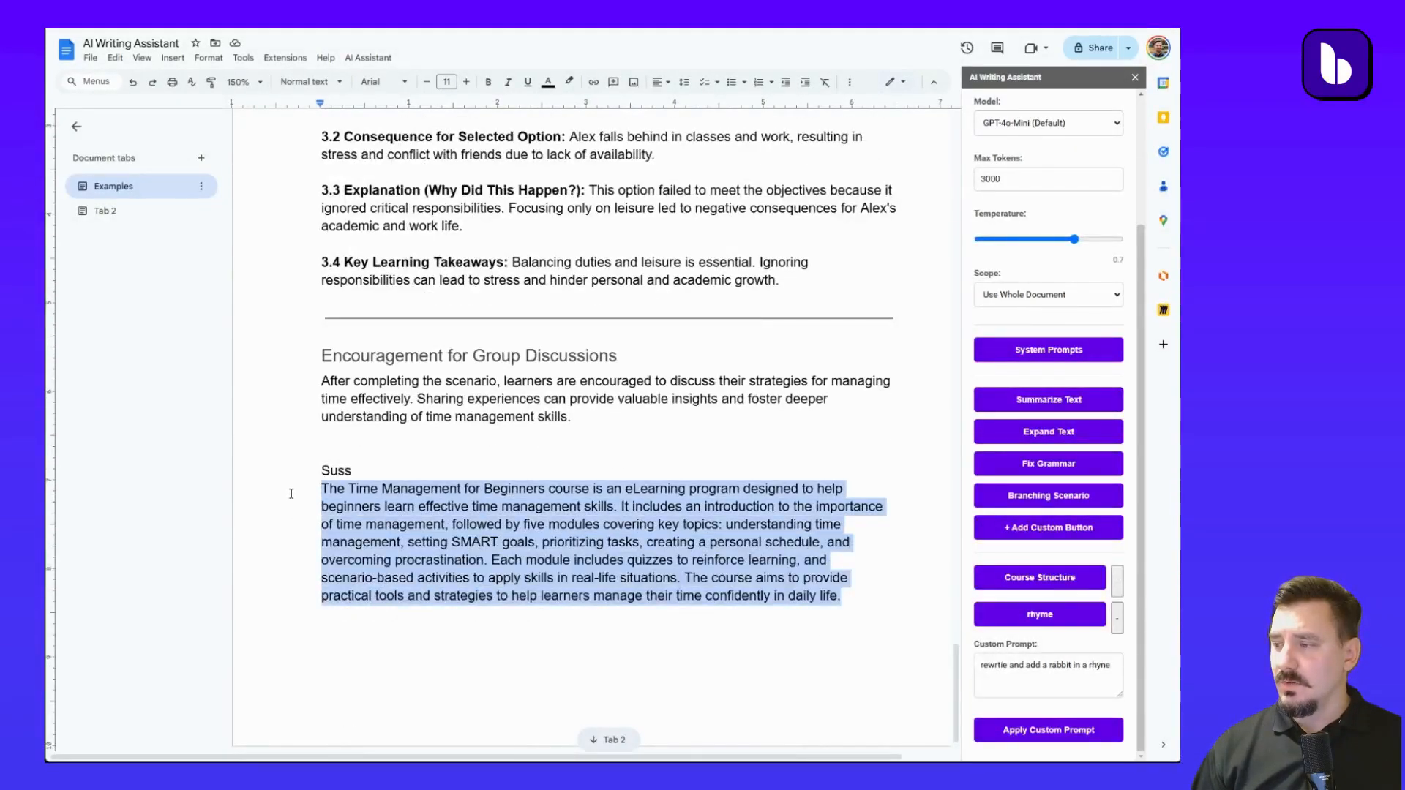
{"action": "left_click", "coordinate": [1018, 622]}
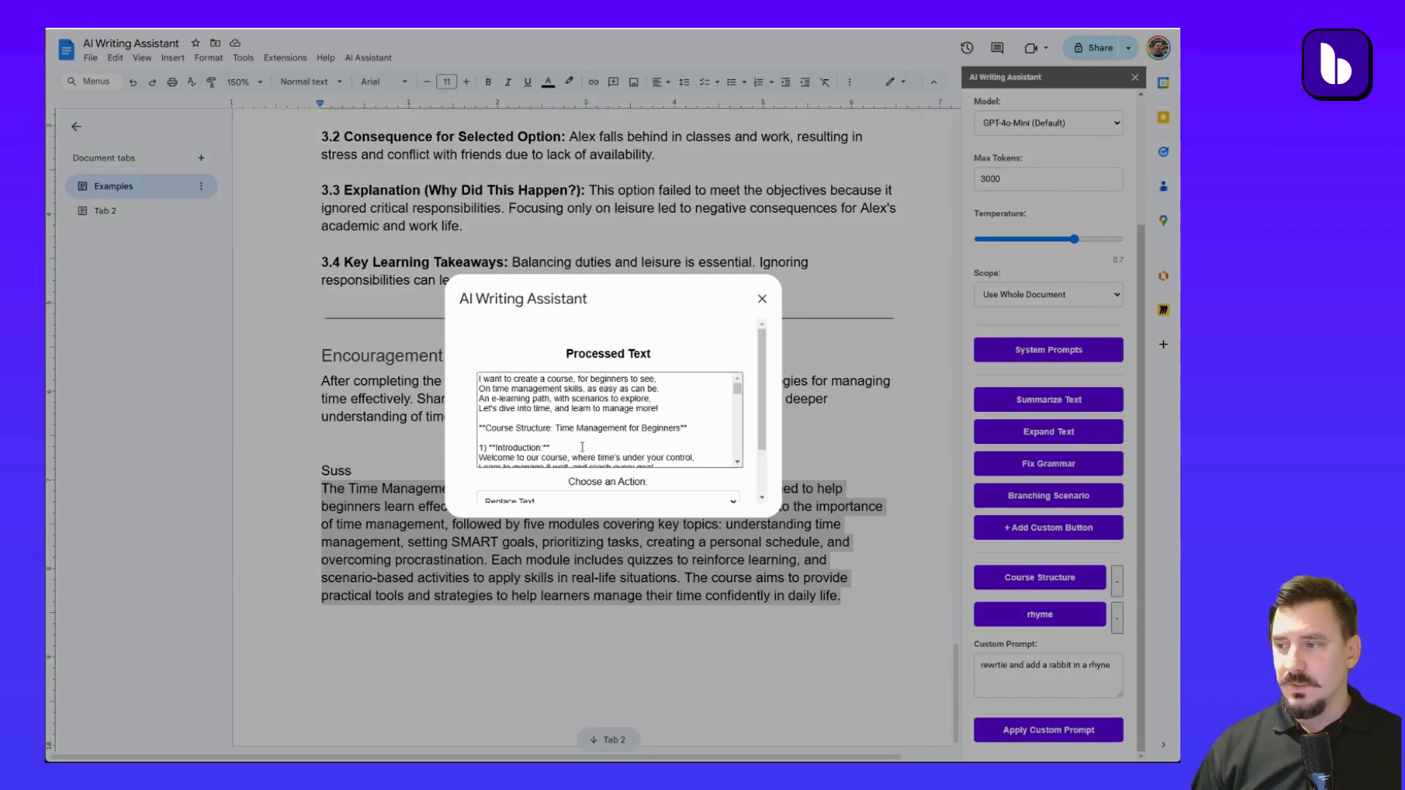
Read through the processed rhyme and insert it beneath the summary paragraph.
{"action": "scroll", "coordinate": [592, 423], "scroll_direction": "down", "scroll_amount": 1}
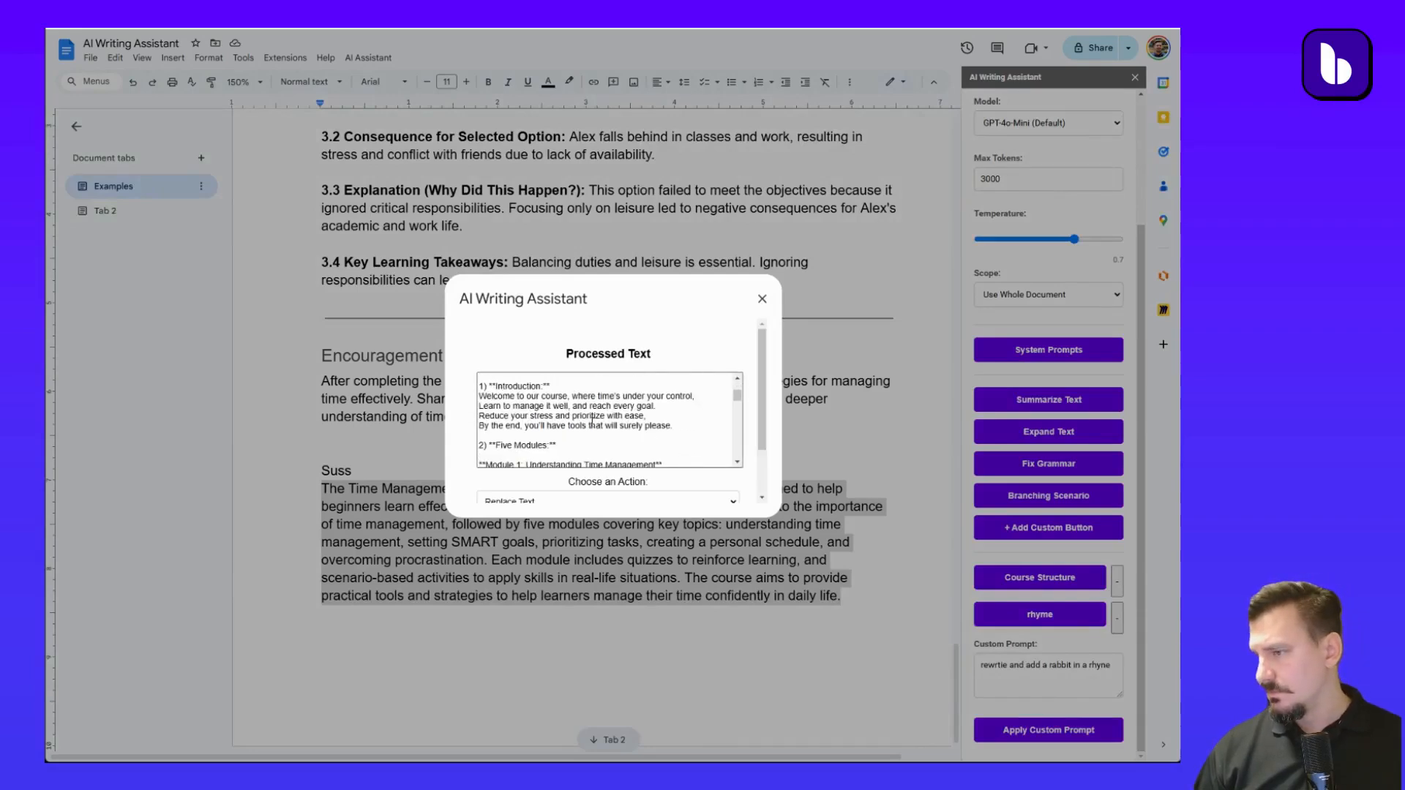
{"action": "scroll", "coordinate": [592, 422], "scroll_direction": "down", "scroll_amount": 1}
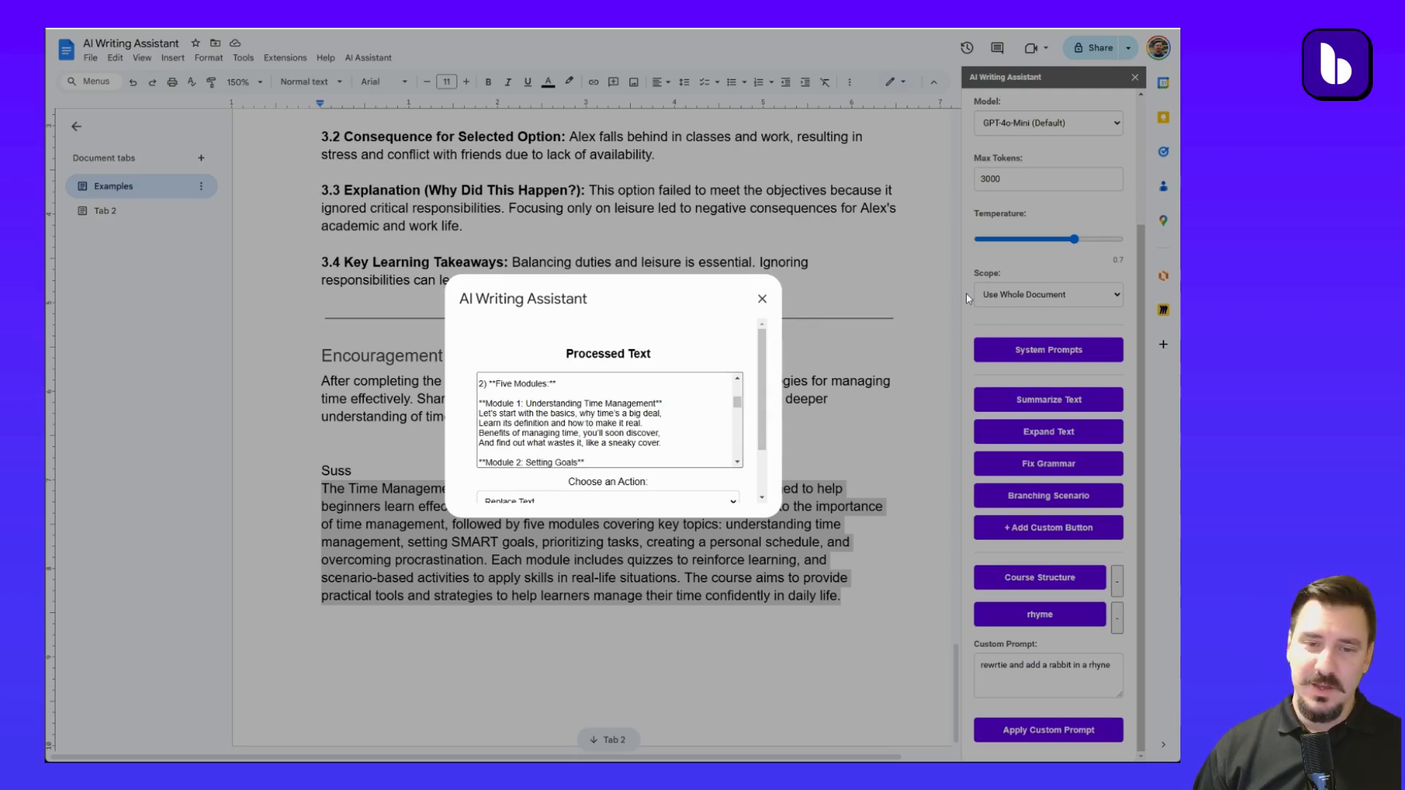
{"action": "scroll", "coordinate": [635, 414], "scroll_direction": "down", "scroll_amount": 5}
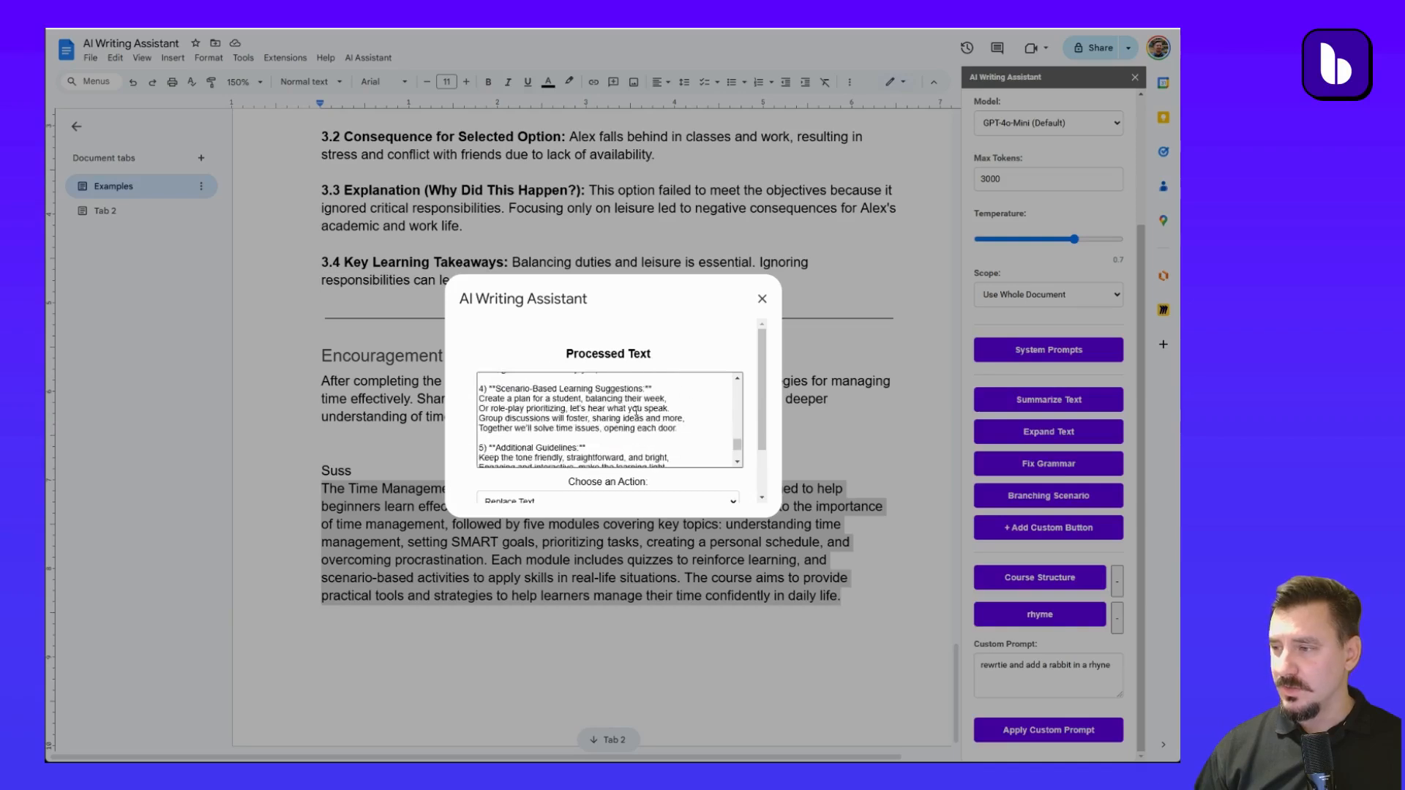
{"action": "scroll", "coordinate": [636, 414], "scroll_direction": "down", "scroll_amount": 2}
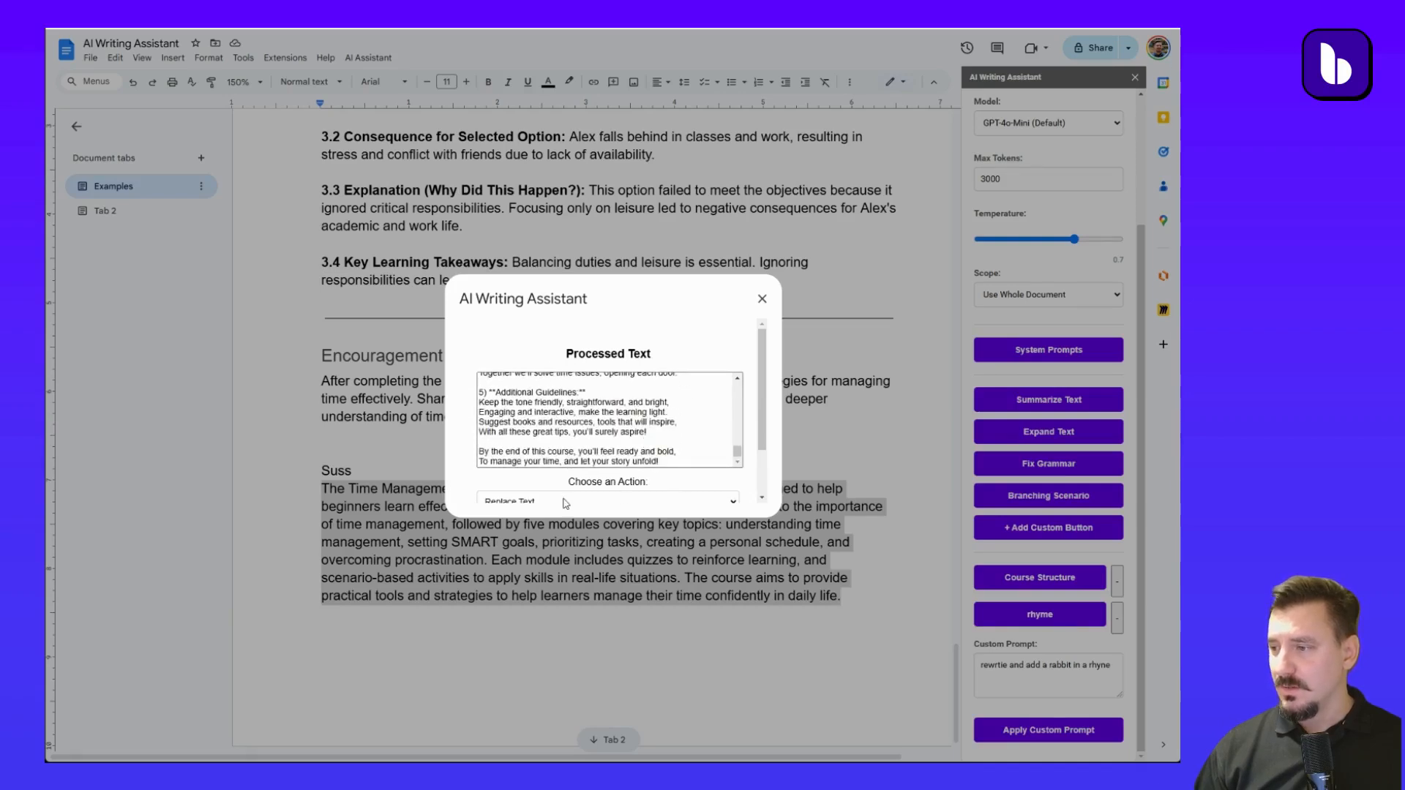
{"action": "scroll", "coordinate": [550, 458], "scroll_direction": "down", "scroll_amount": 1}
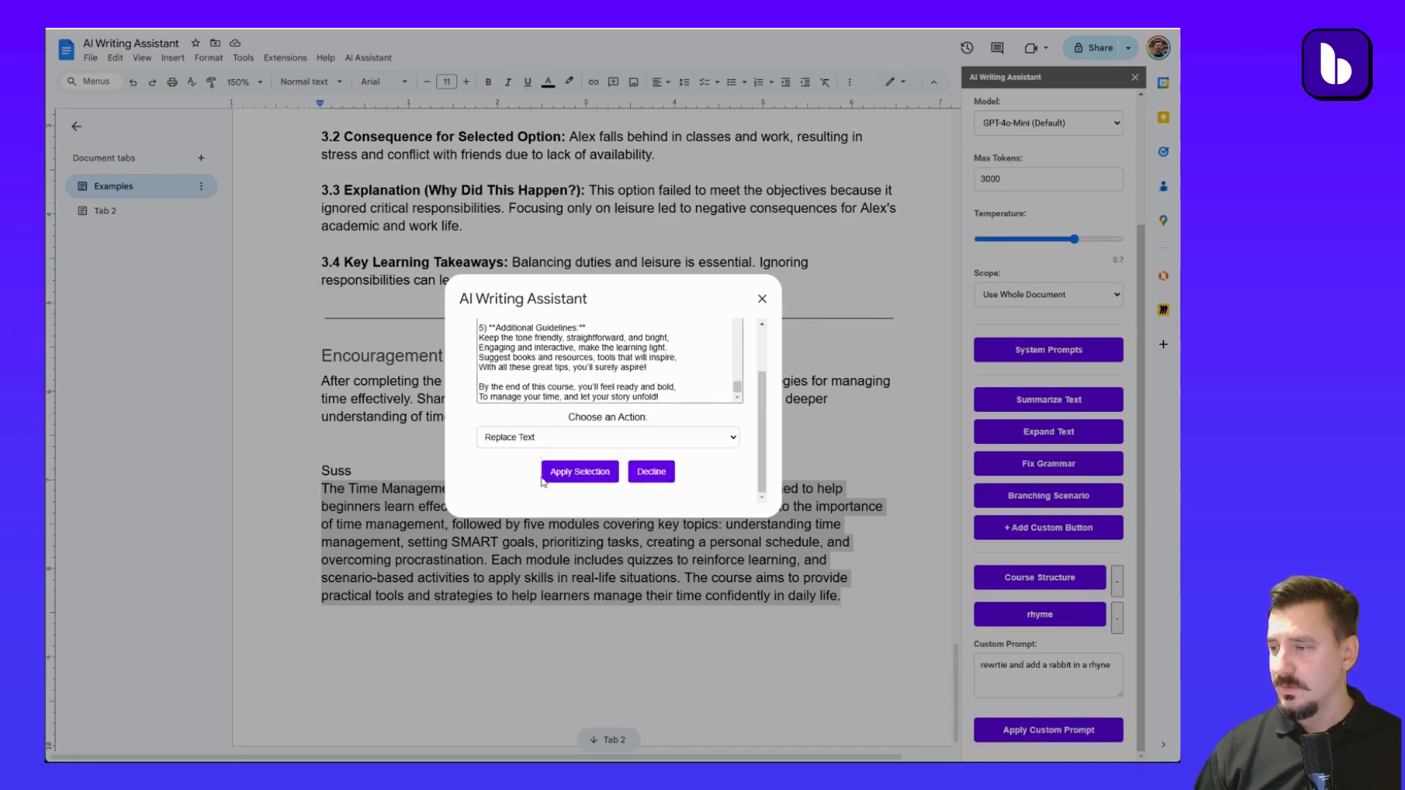
{"action": "left_click", "coordinate": [543, 483]}
{"action": "left_click", "coordinate": [586, 479]}
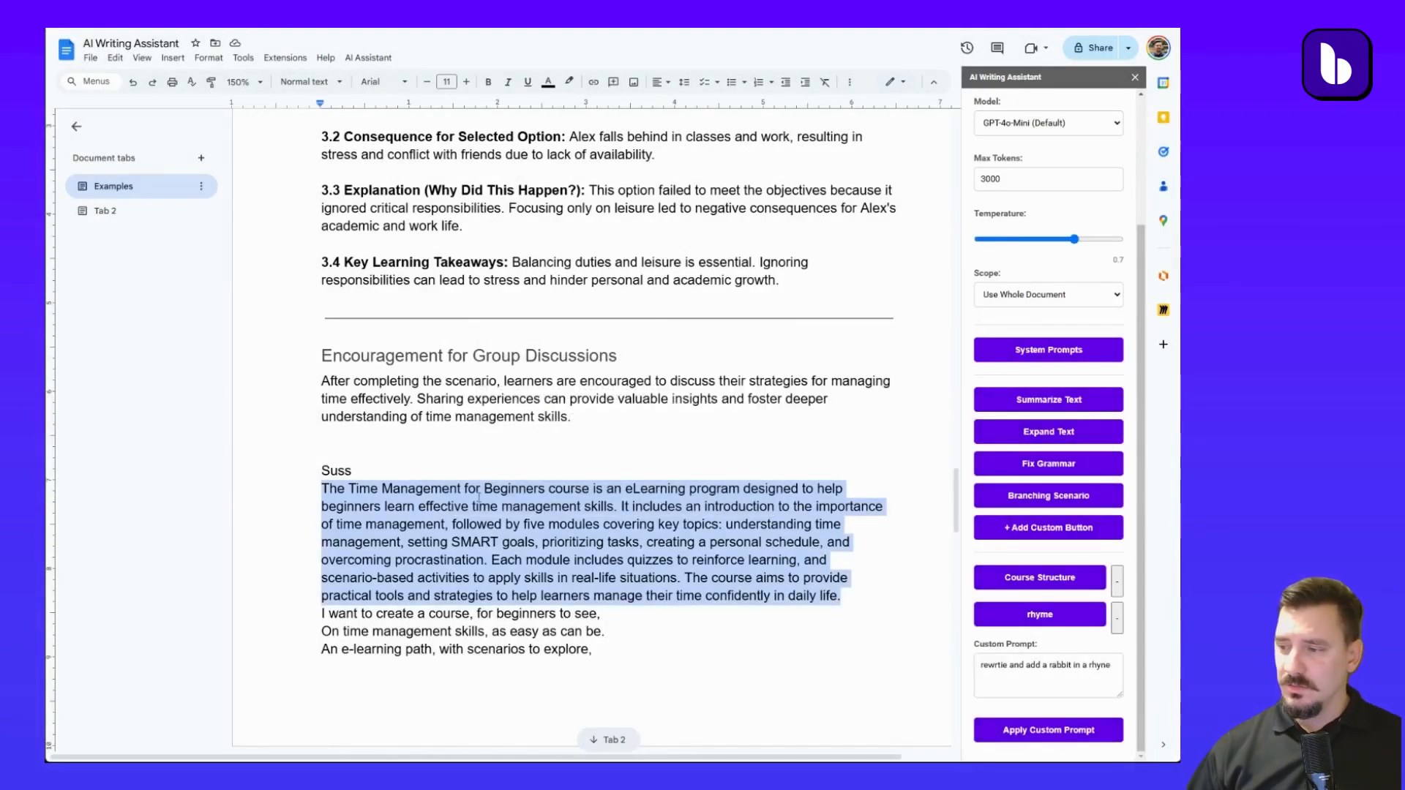
Set the scope to Use Selected Text (Default) and select the four-line verse under the rhyme's Introduction heading.
{"action": "scroll", "coordinate": [464, 494], "scroll_direction": "down", "scroll_amount": 10}
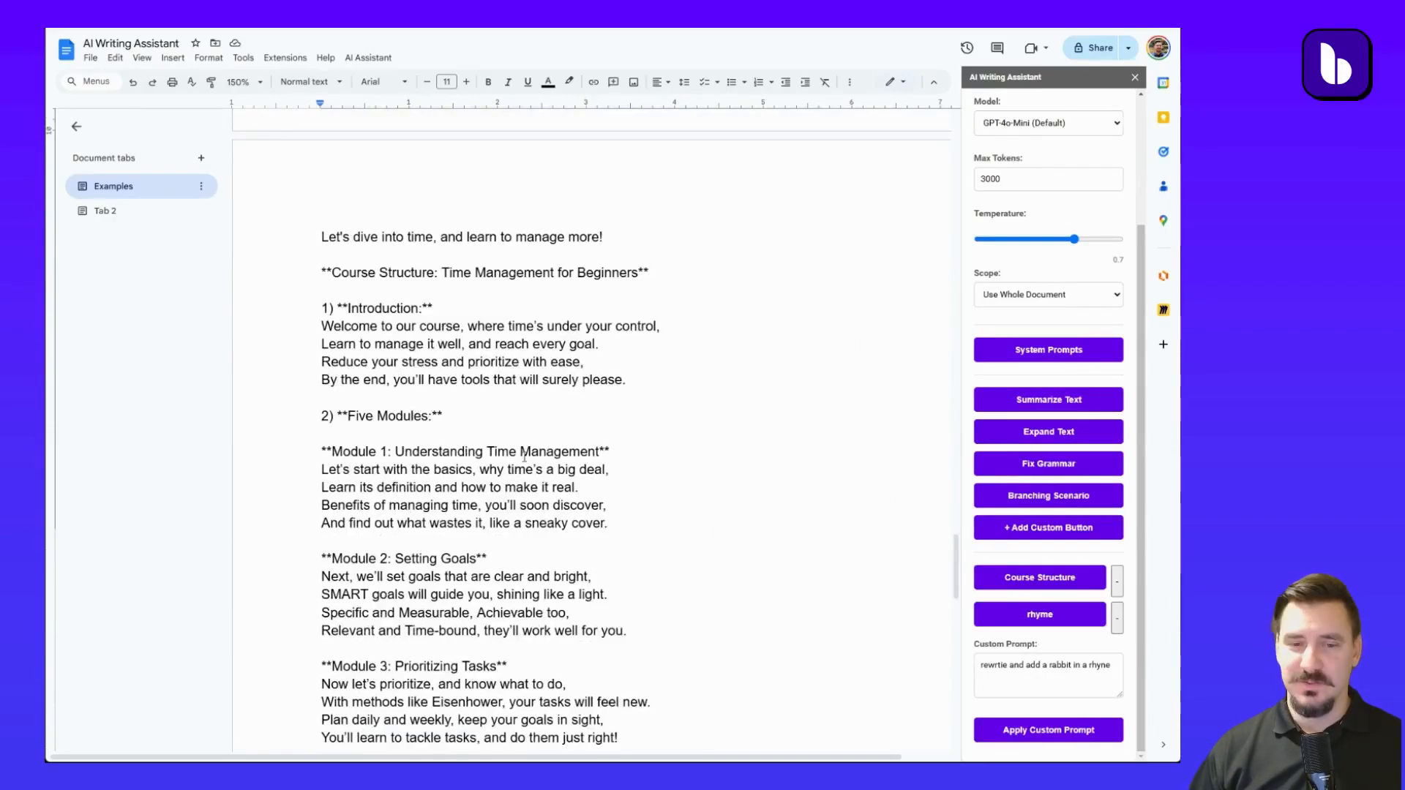
{"action": "left_click_drag", "start_coordinate": [646, 385], "coordinate": [323, 334]}
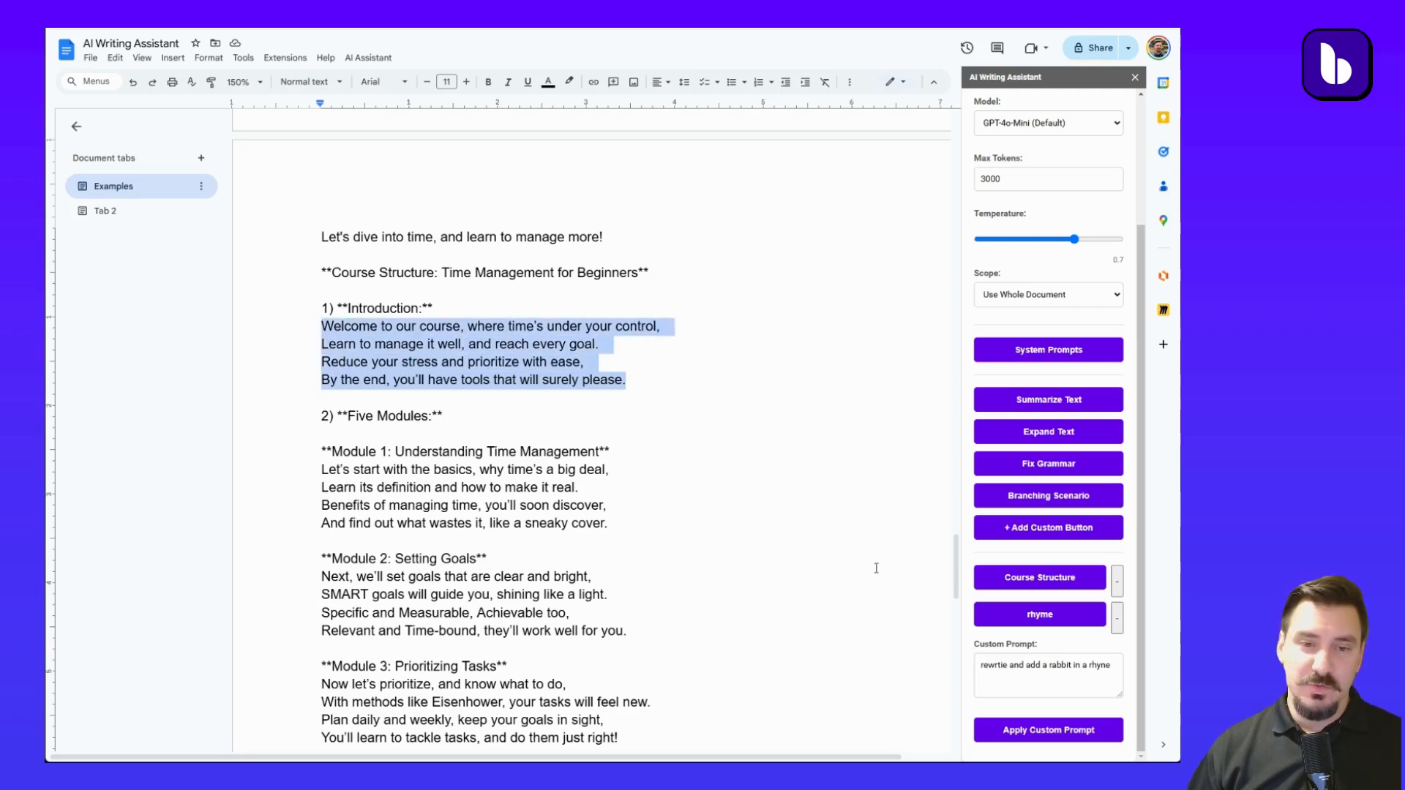
{"action": "left_click", "coordinate": [1014, 664]}
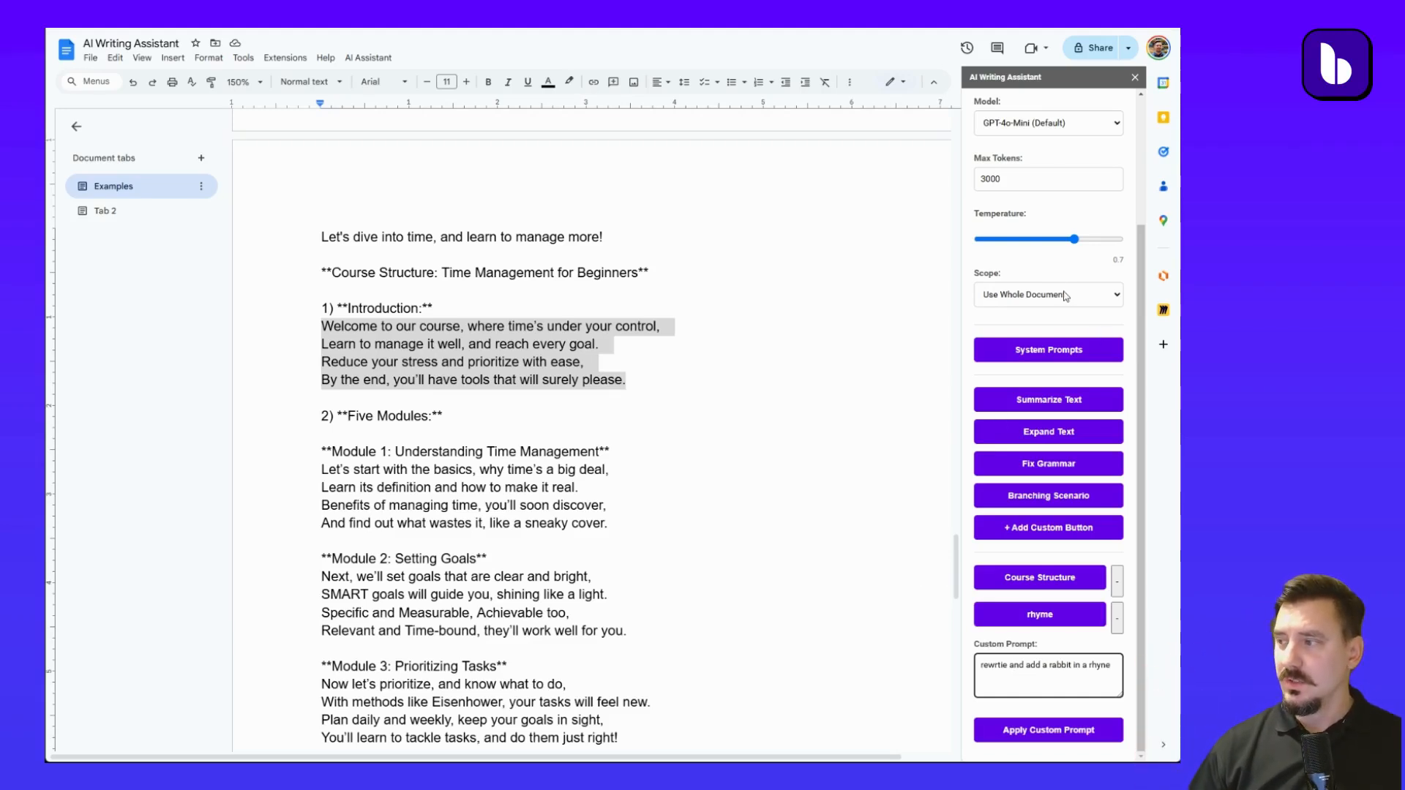
{"action": "left_click", "coordinate": [1032, 296]}
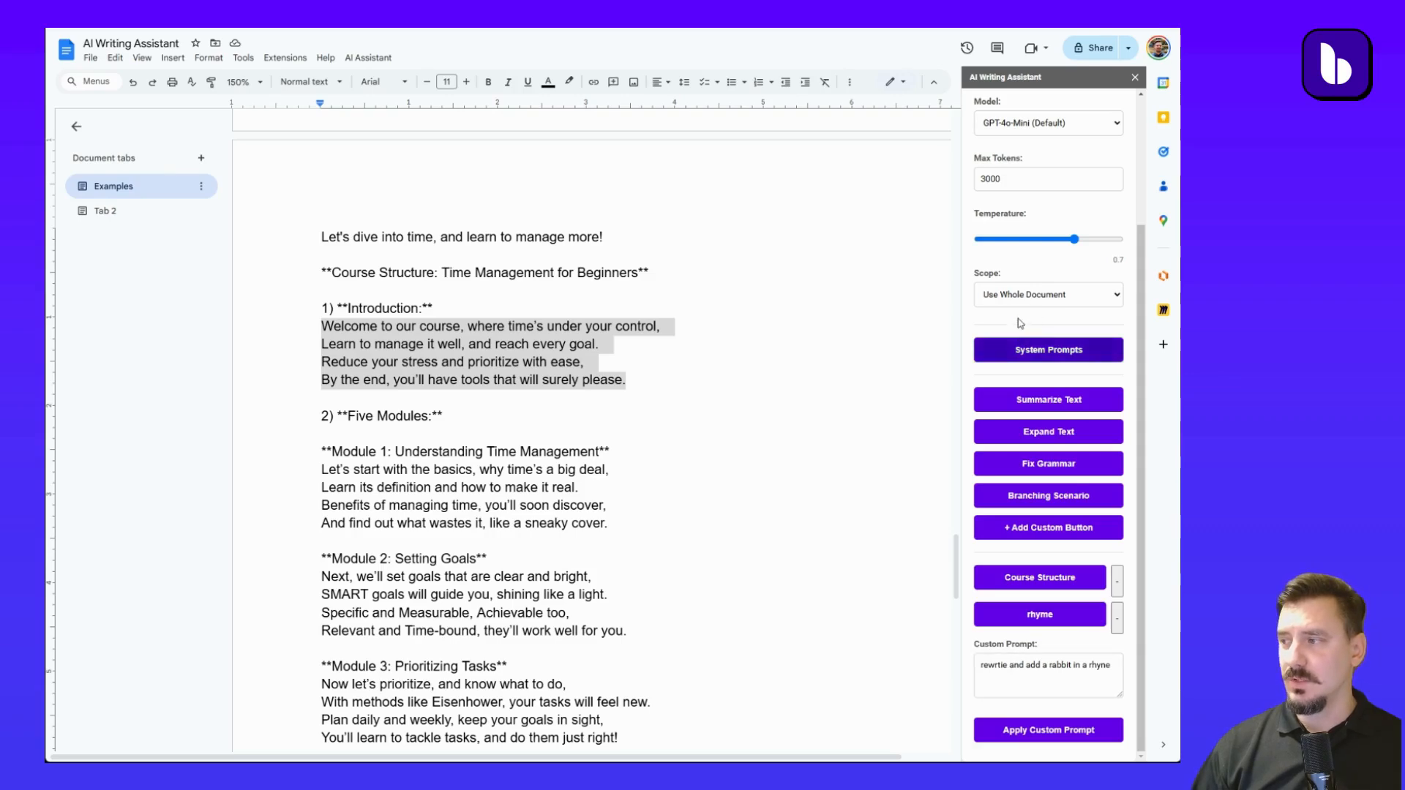
{"action": "left_click", "coordinate": [1020, 322]}
{"action": "left_click", "coordinate": [460, 343]}
{"action": "left_click_drag", "start_coordinate": [636, 382], "coordinate": [322, 327]}
{"action": "scroll", "coordinate": [1000, 662], "scroll_direction": "down", "scroll_amount": 2}
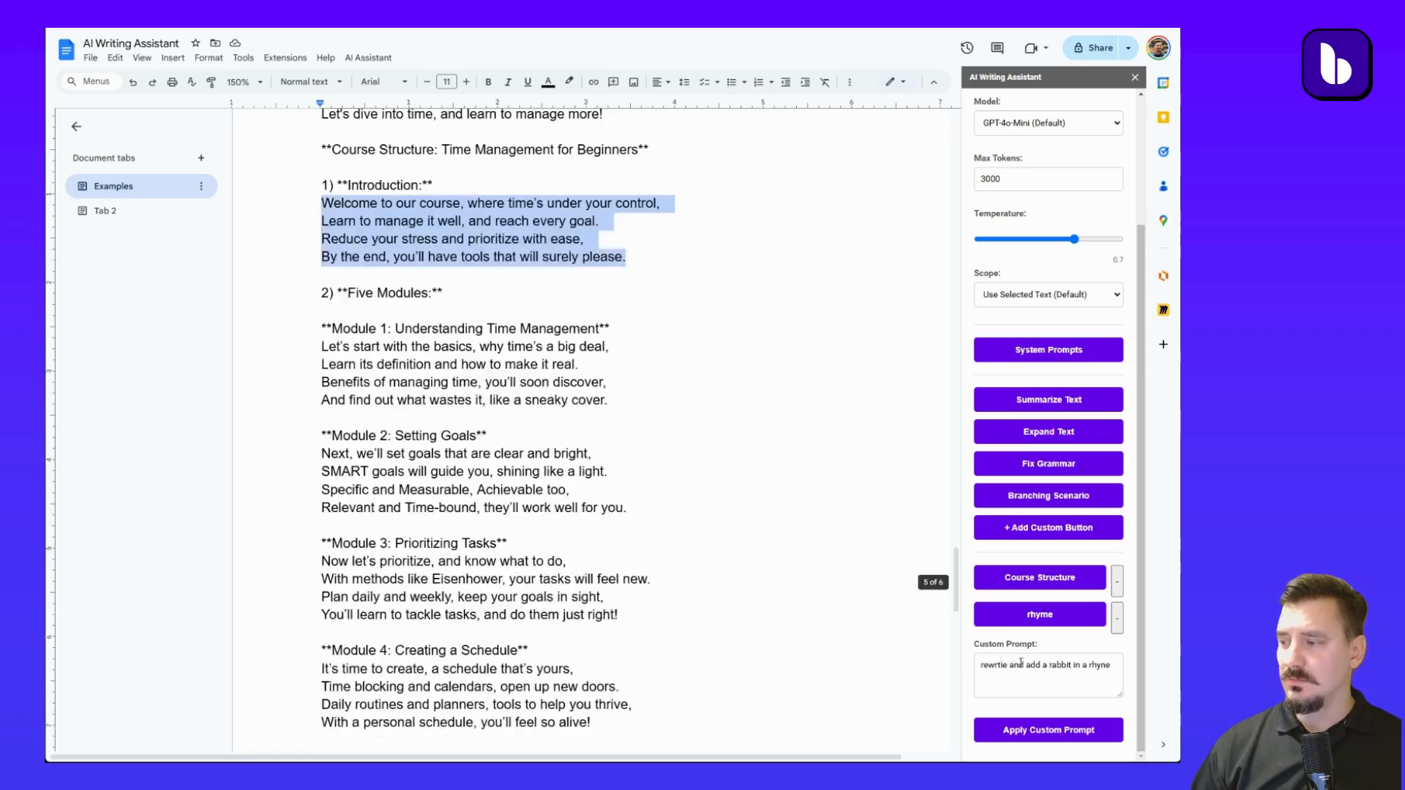
Apply the custom prompt "rewrtie and add a rabbit in a rhyne" to the selected verse, review the rewrite and dismiss it without applying.
{"action": "left_click", "coordinate": [1027, 729]}
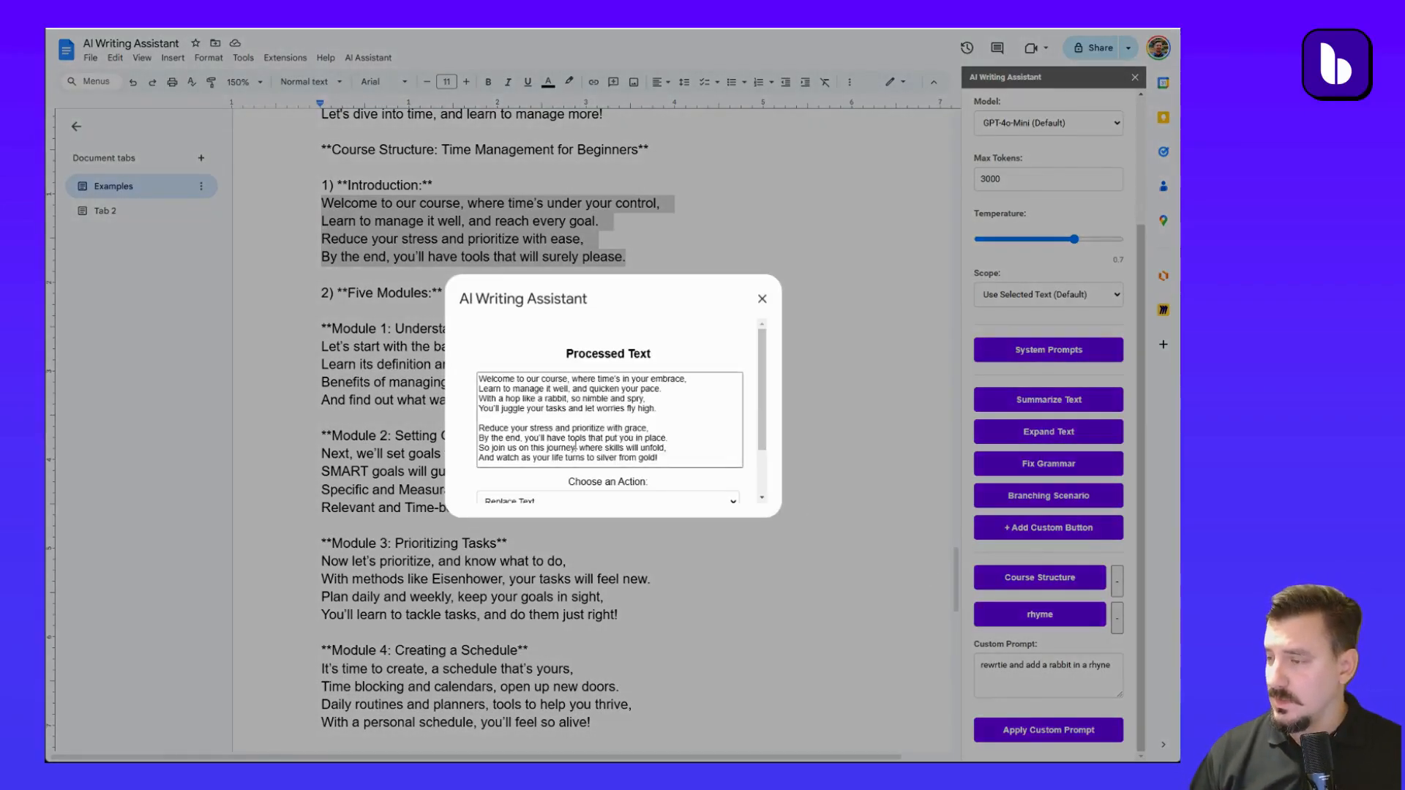
{"action": "scroll", "coordinate": [560, 400], "scroll_direction": "down", "scroll_amount": 2}
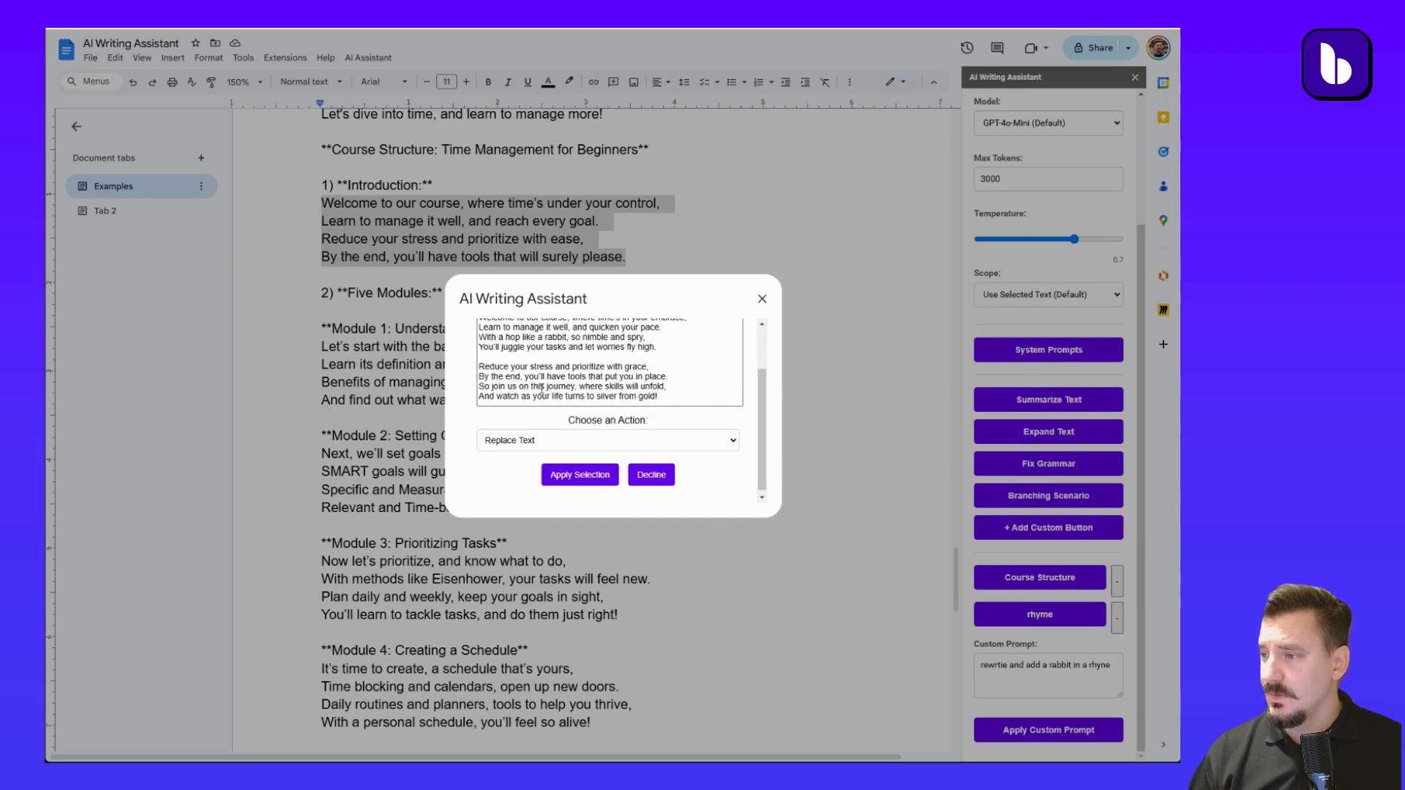
{"action": "scroll", "coordinate": [539, 391], "scroll_direction": "up", "scroll_amount": 2}
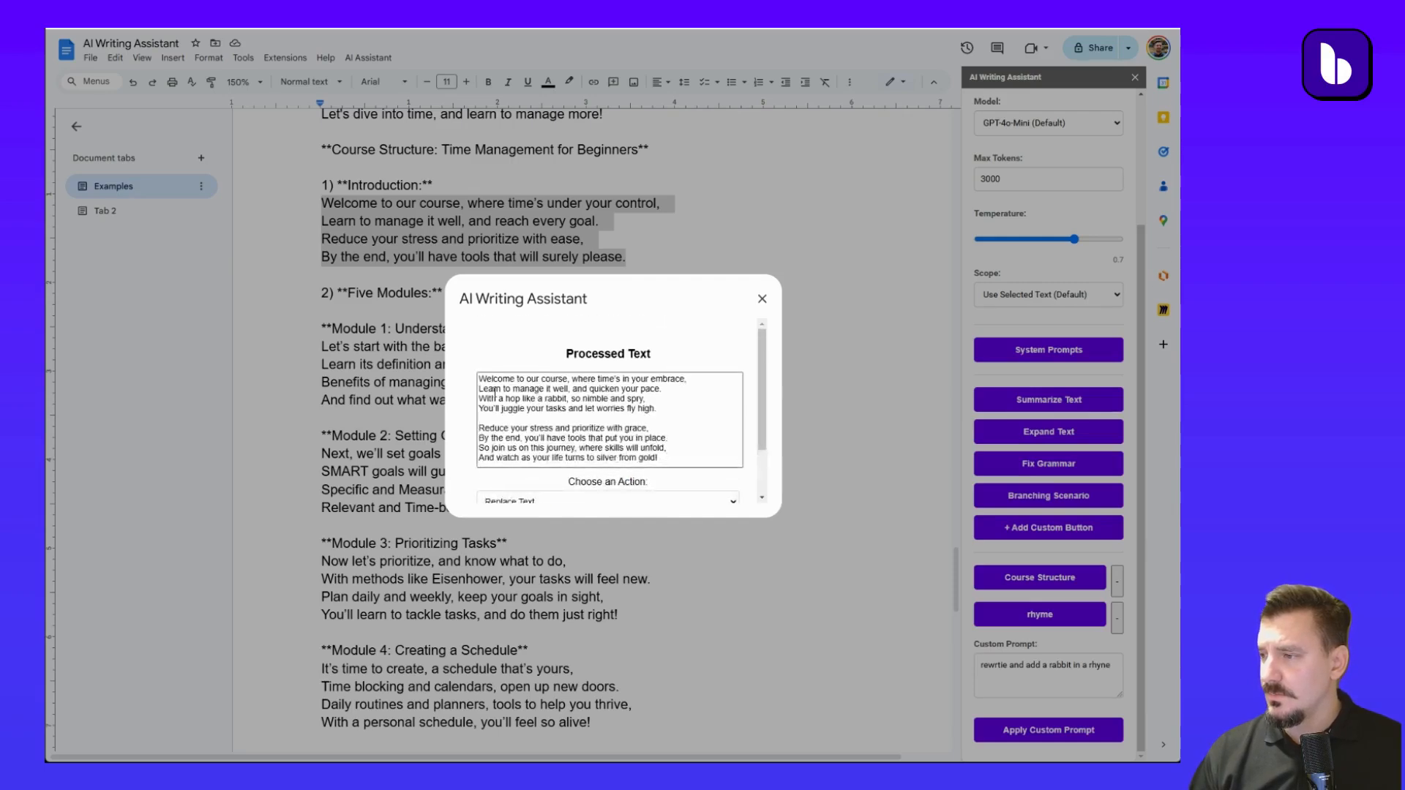
{"action": "left_click_drag", "start_coordinate": [496, 399], "coordinate": [598, 402]}
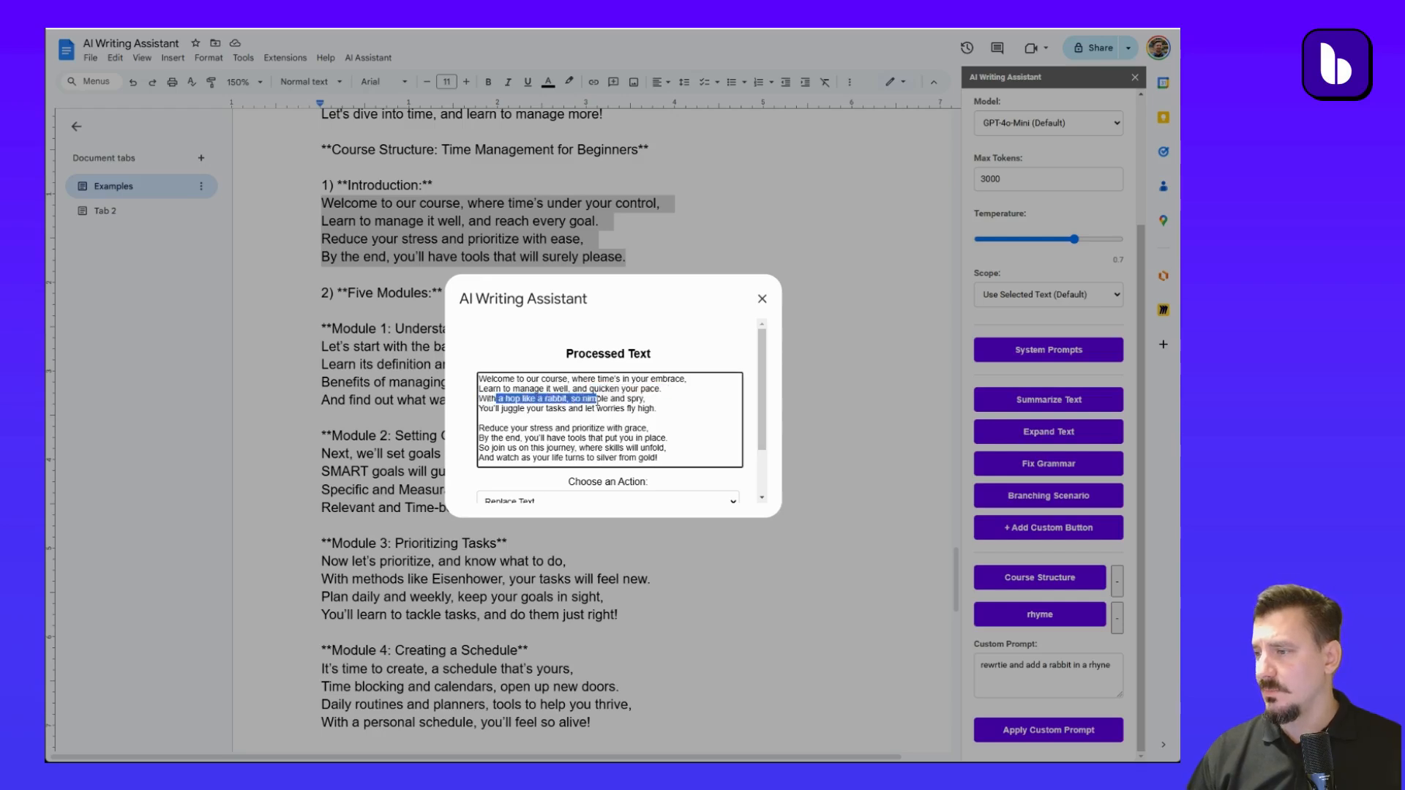
{"action": "scroll", "coordinate": [581, 474], "scroll_direction": "down", "scroll_amount": 2}
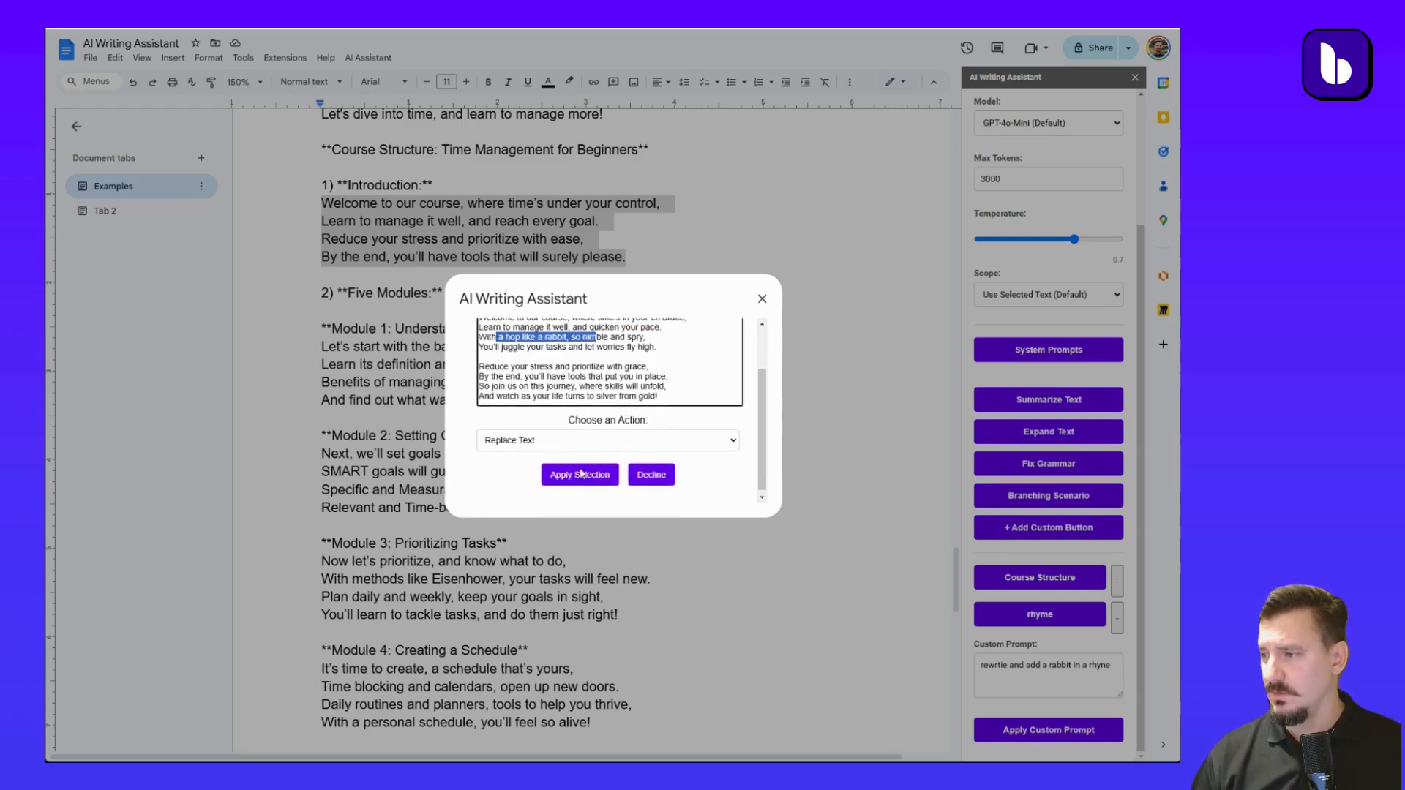
{"action": "left_click", "coordinate": [541, 493]}
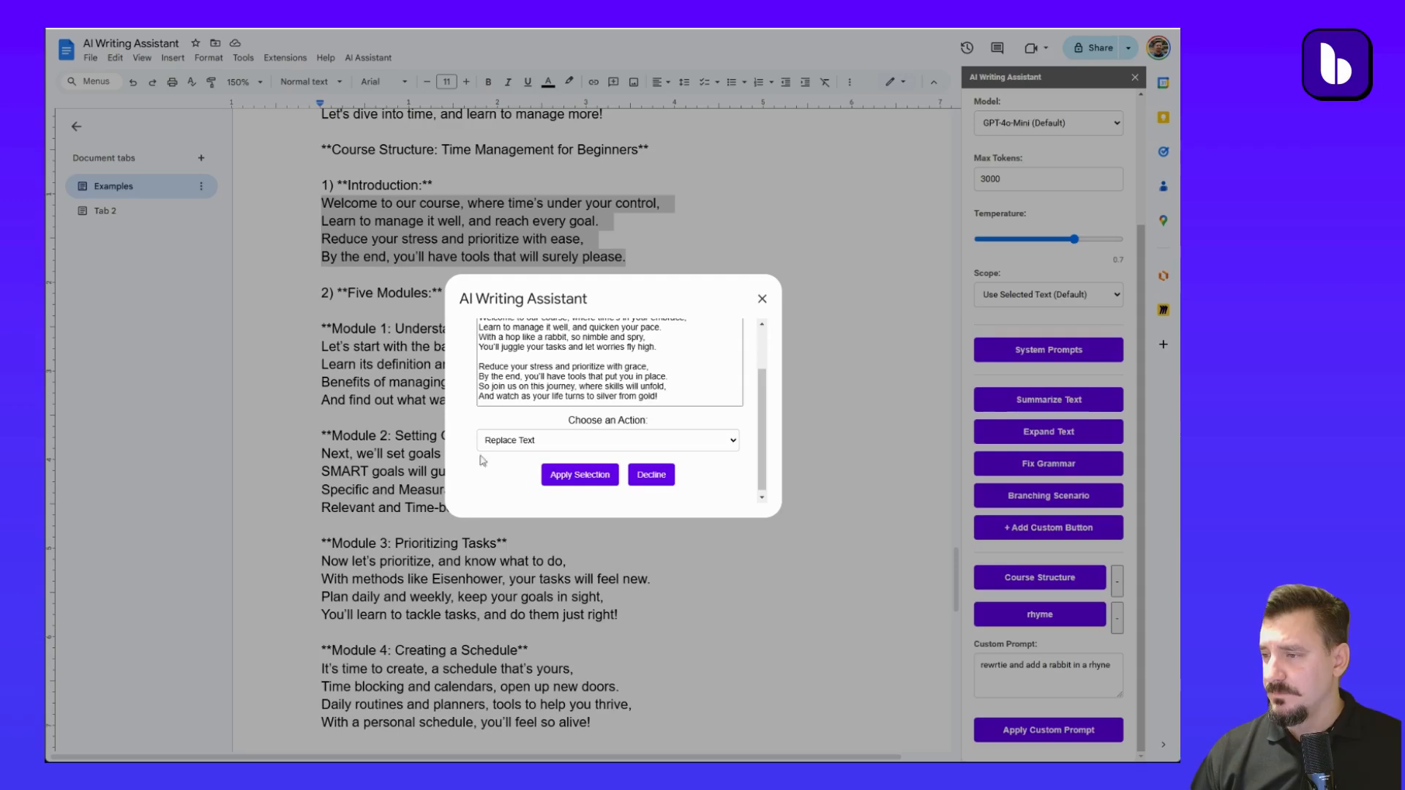
{"action": "left_click", "coordinate": [762, 299]}
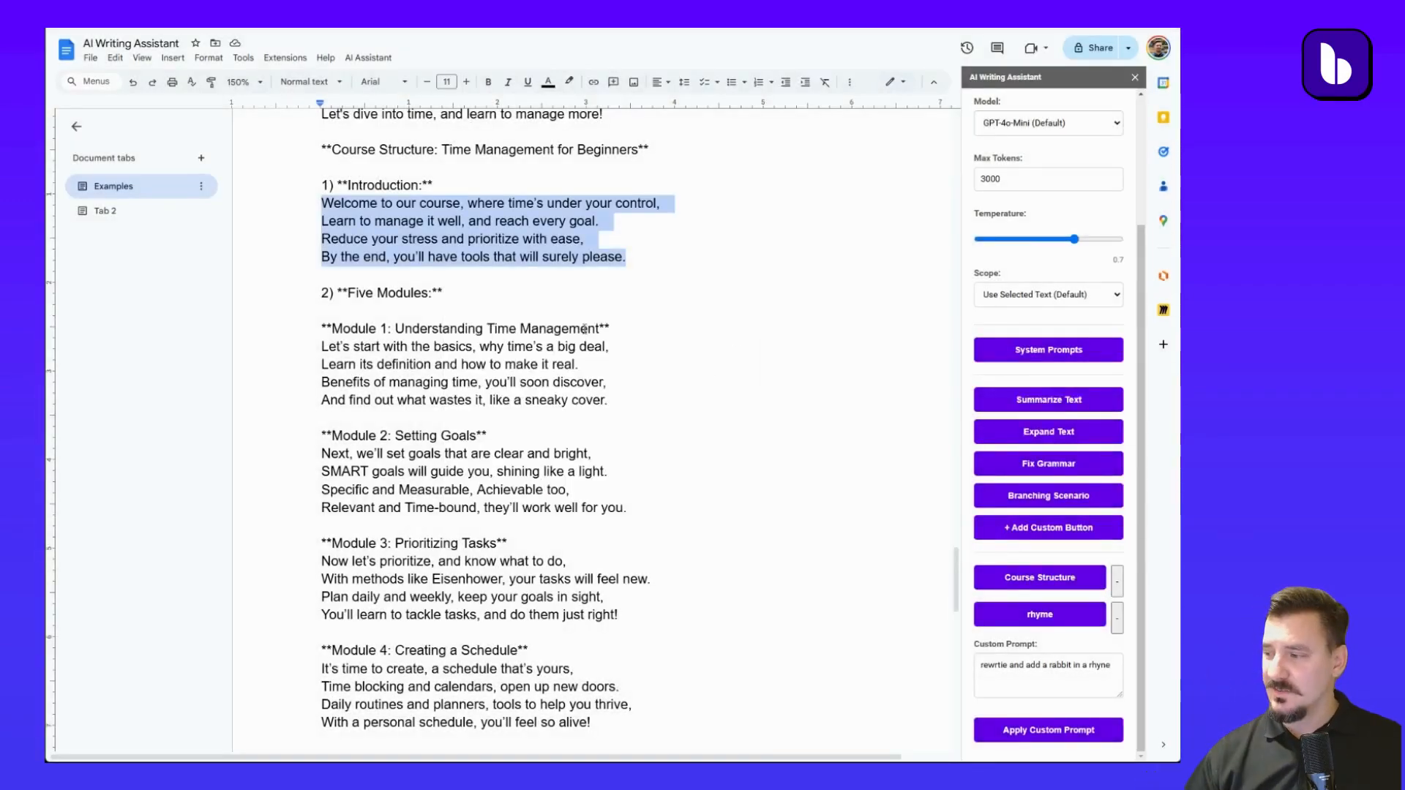
{"action": "scroll", "coordinate": [1049, 326], "scroll_direction": "up", "scroll_amount": 3}
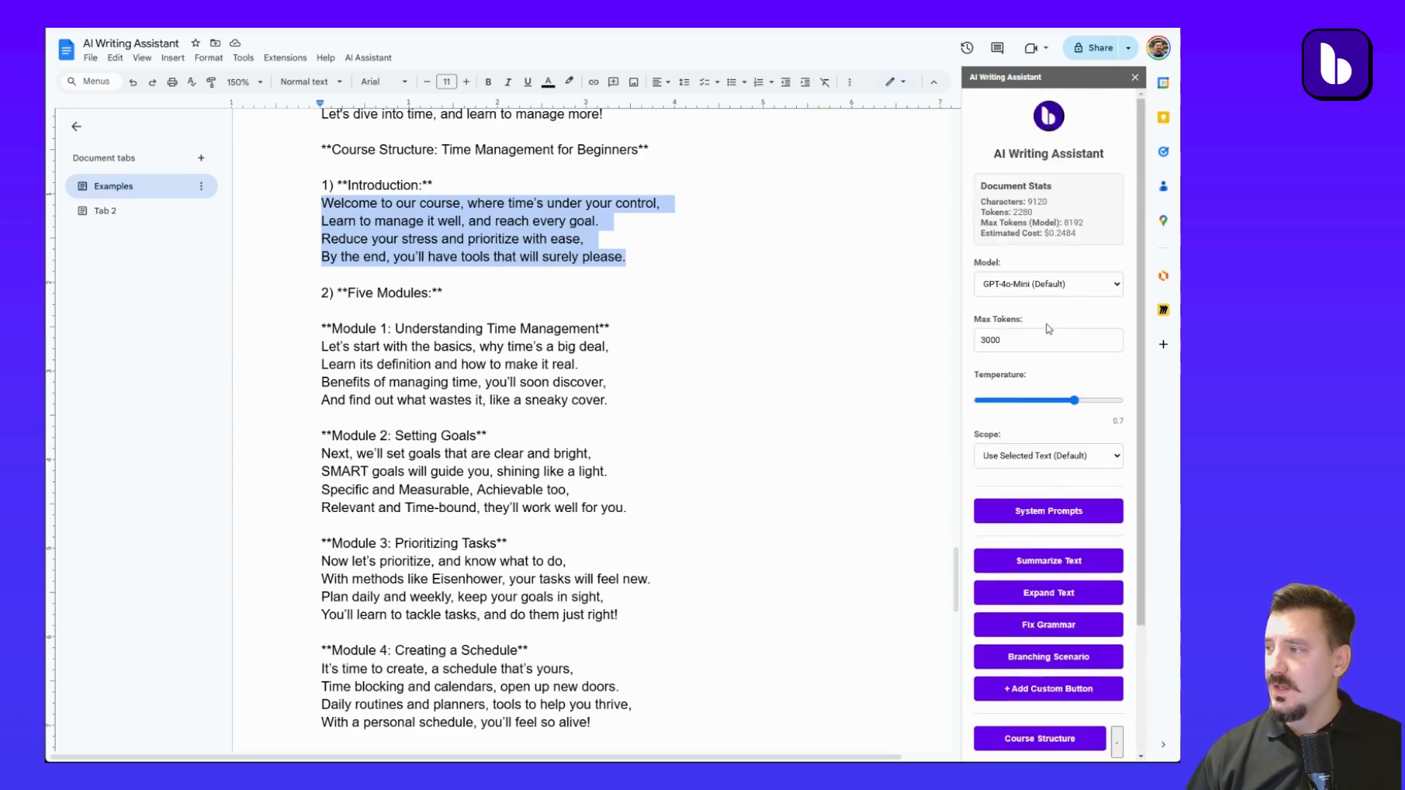